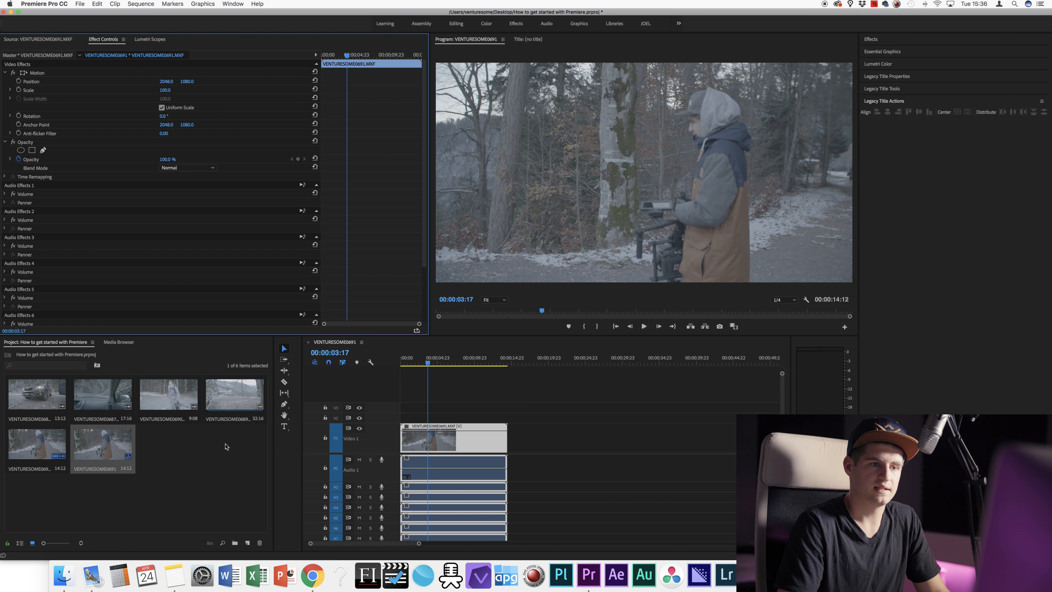
# Step: Create a new bin in the project panel named Clips
pyautogui.click(133, 389)
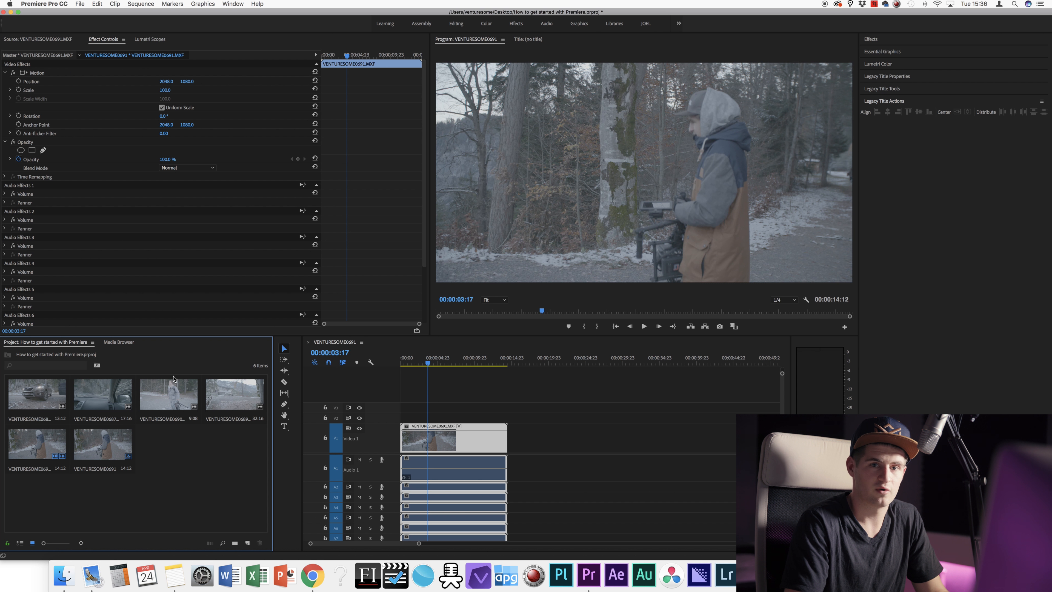
pyautogui.rightClick(186, 450)
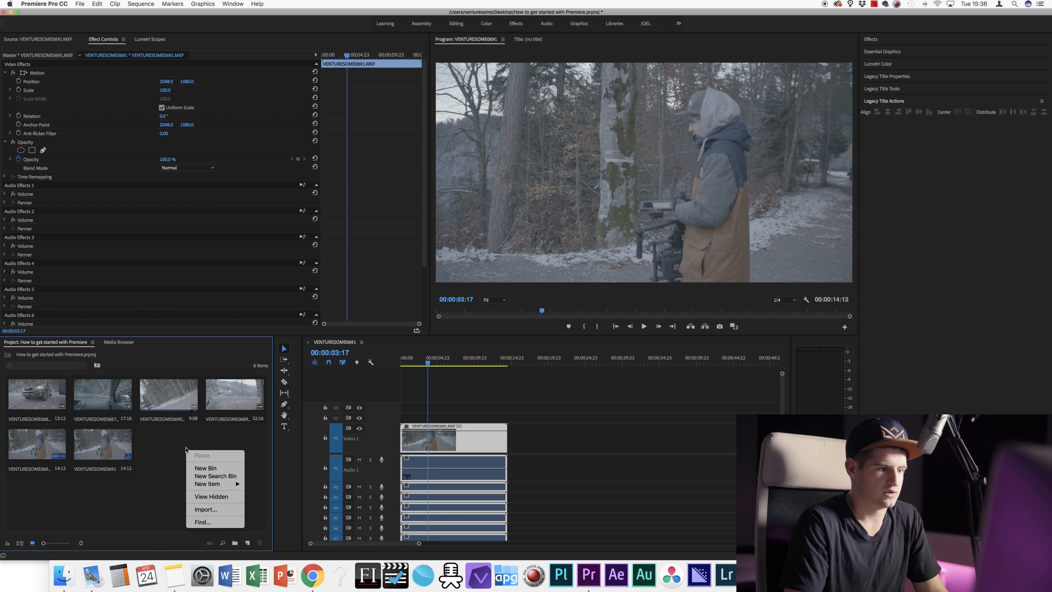
pyautogui.click(170, 443)
pyautogui.rightClick(179, 442)
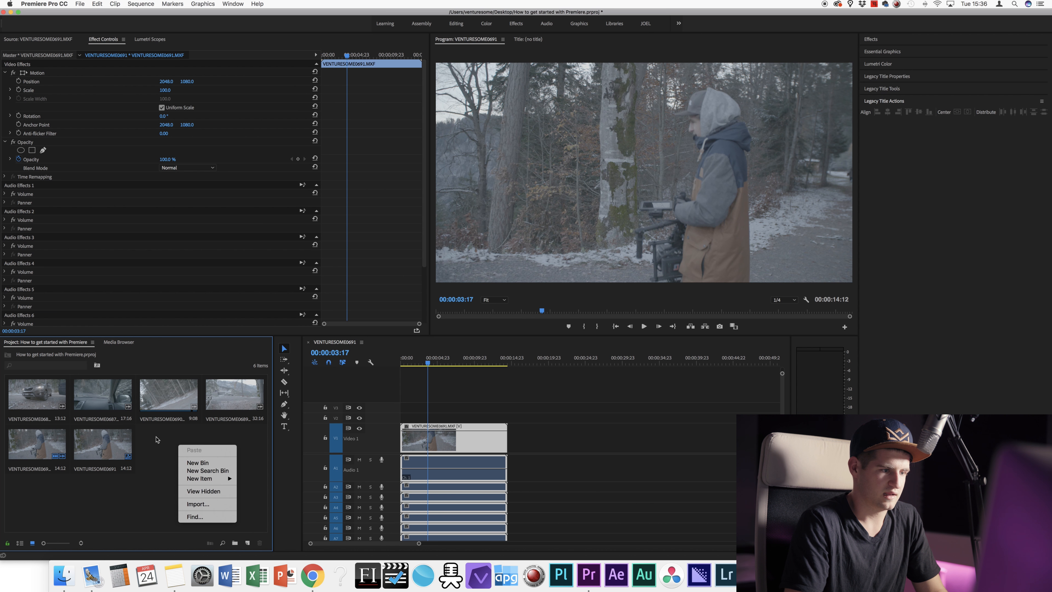
pyautogui.click(149, 438)
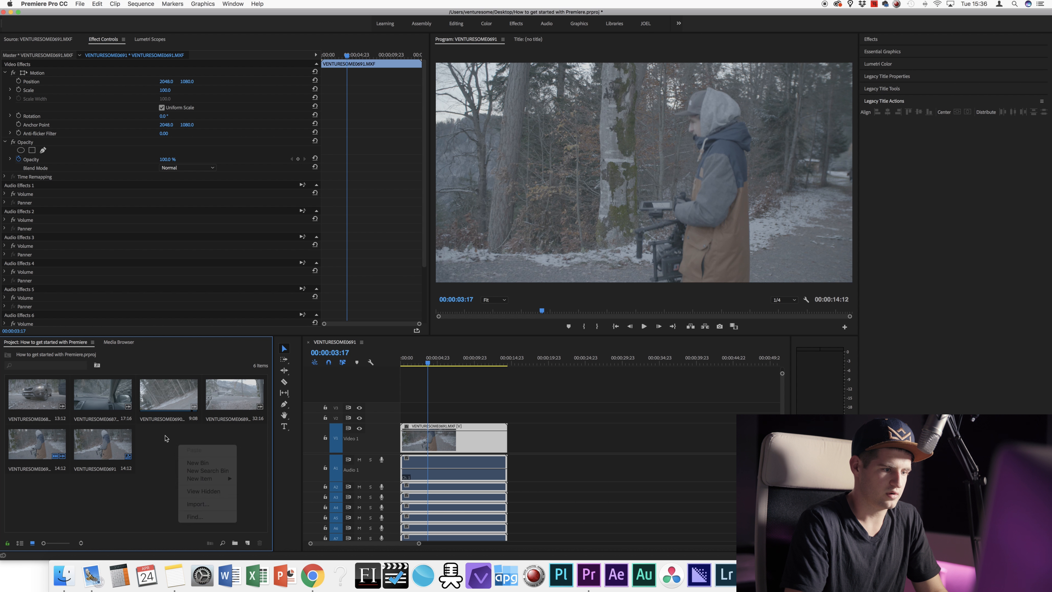
pyautogui.click(235, 543)
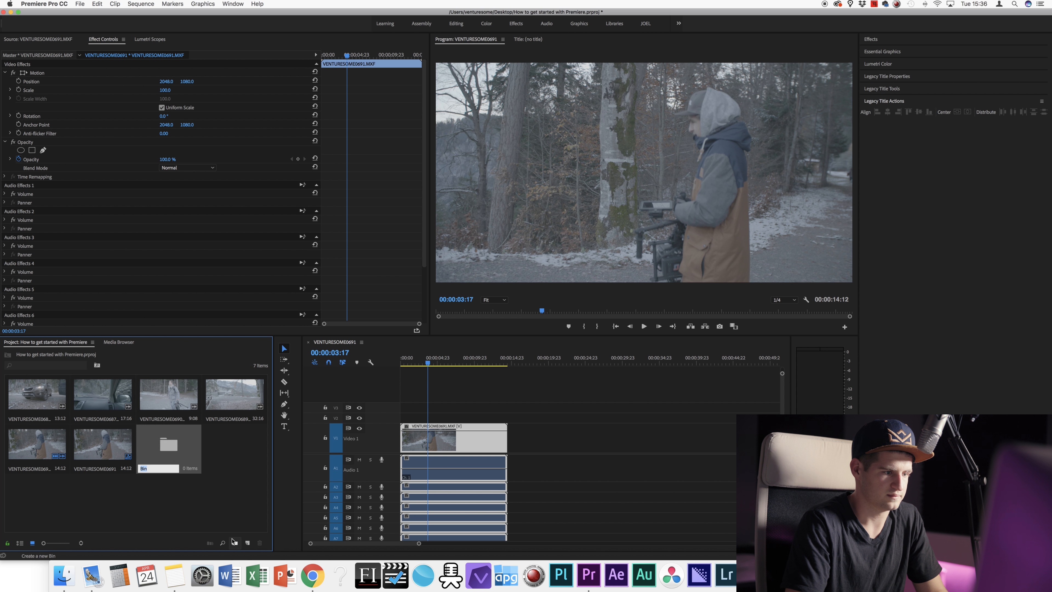
pyautogui.write('Clips')
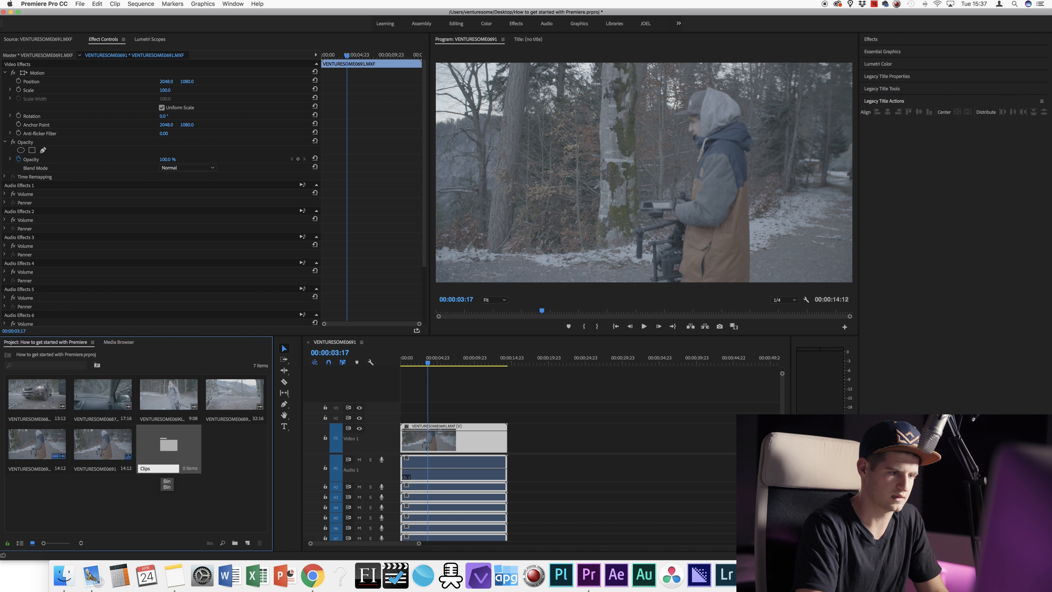
pyautogui.press('Return')
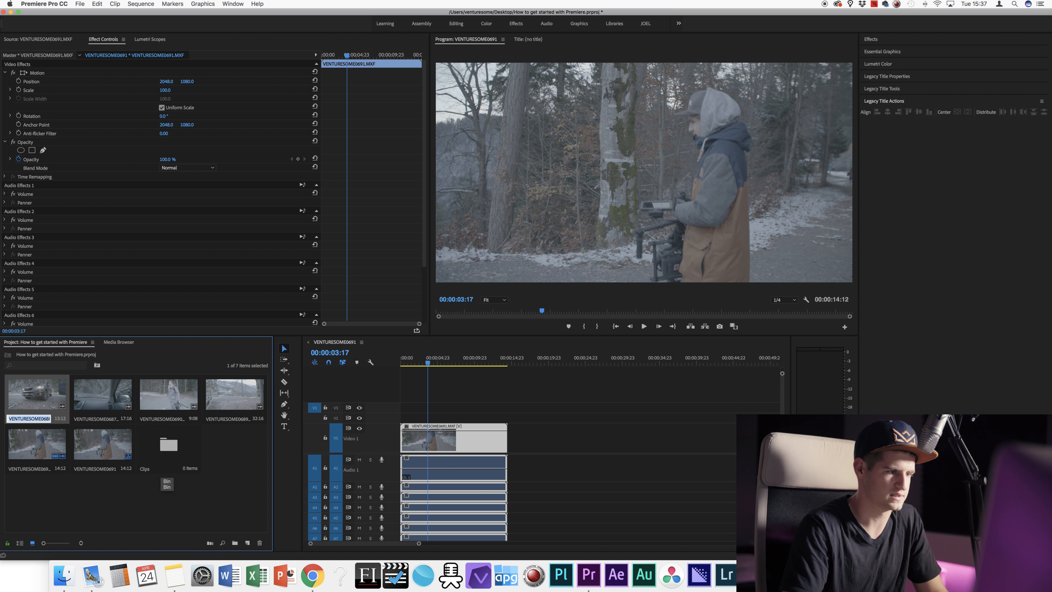
pyautogui.click(175, 492)
# Step: Select four clips and move them into the Clips bin
pyautogui.click(53, 401)
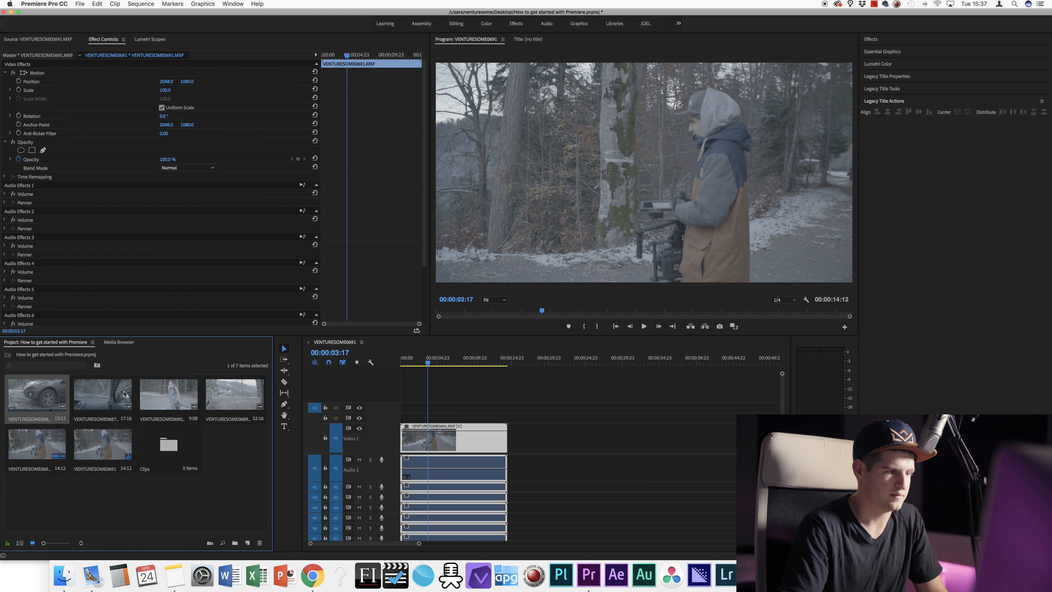
pyautogui.keyDown('super'); pyautogui.click(167, 398); pyautogui.keyUp('super')
pyautogui.keyDown('super'); pyautogui.click(234, 398); pyautogui.keyUp('super')
pyautogui.keyDown('super'); pyautogui.click(111, 397); pyautogui.keyUp('super')
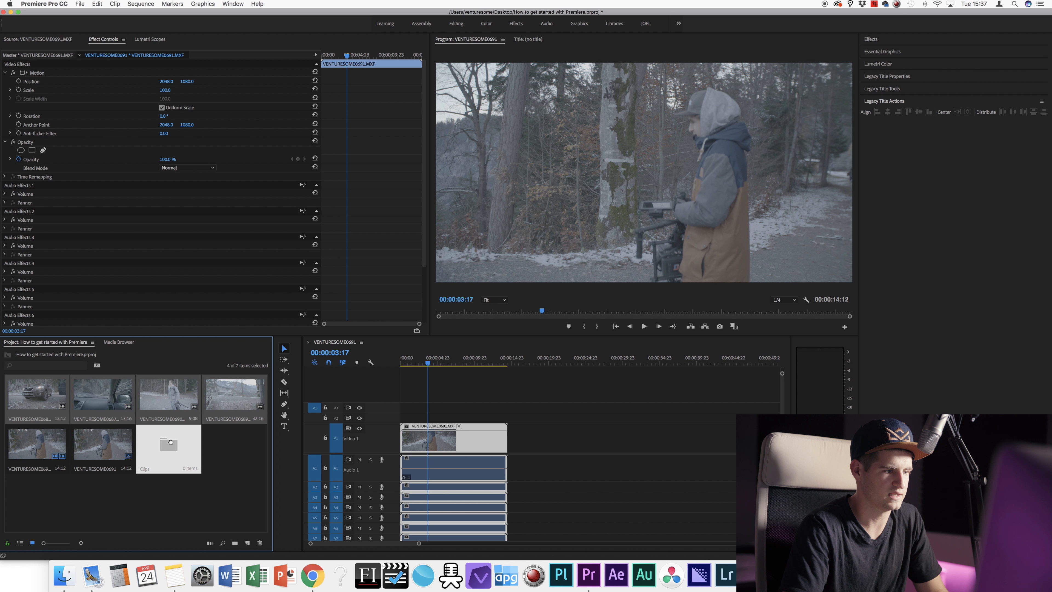
pyautogui.moveTo(170, 442); pyautogui.dragTo(171, 442)
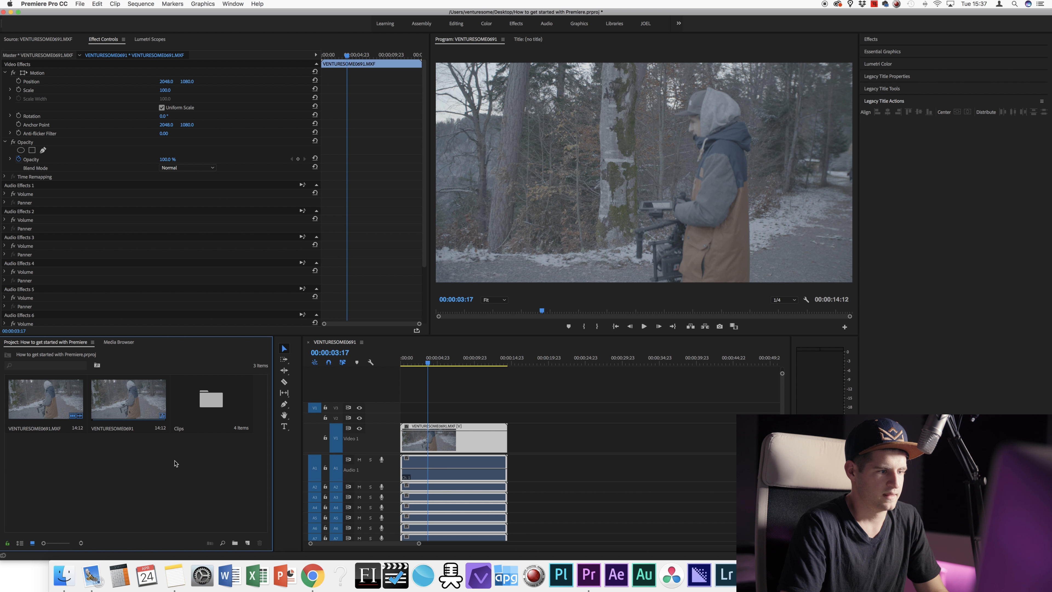
# Step: Create an Audio bin, move the MXF clip into it, and open it
pyautogui.click(235, 542)
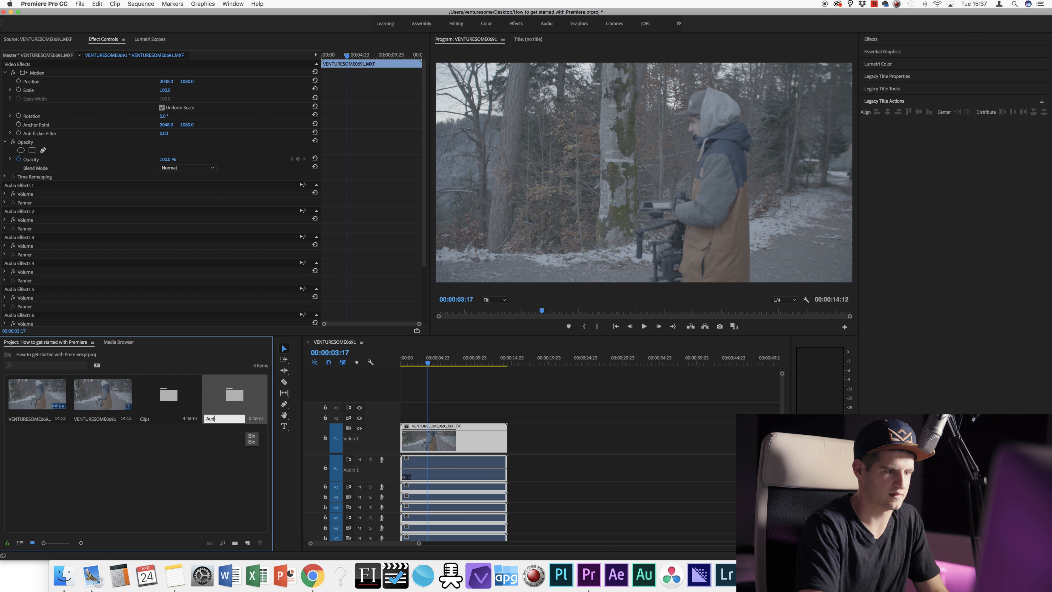
pyautogui.click(47, 395)
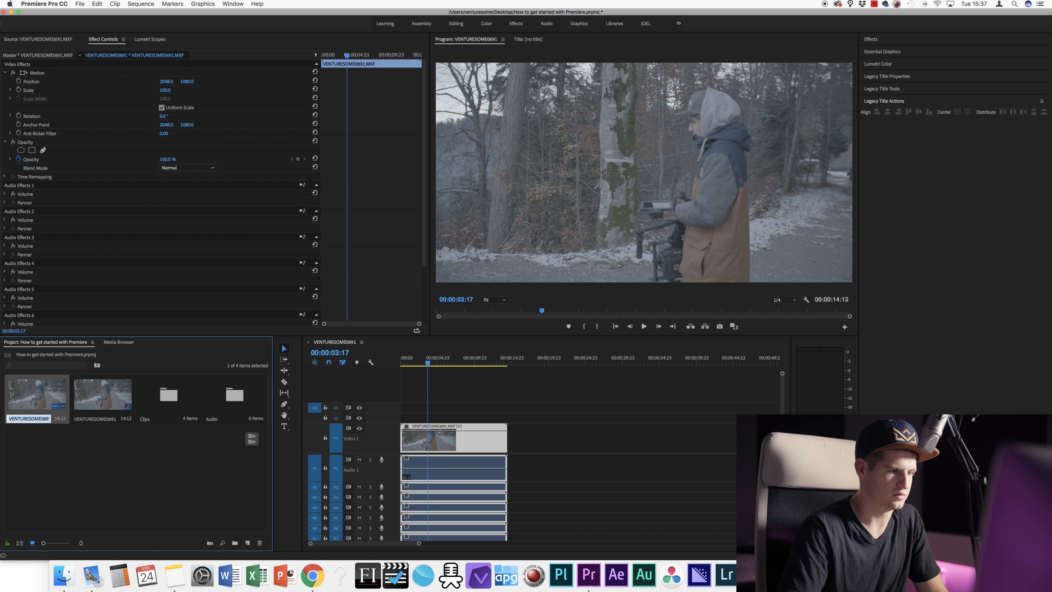
pyautogui.moveTo(47, 395); pyautogui.dragTo(234, 406)
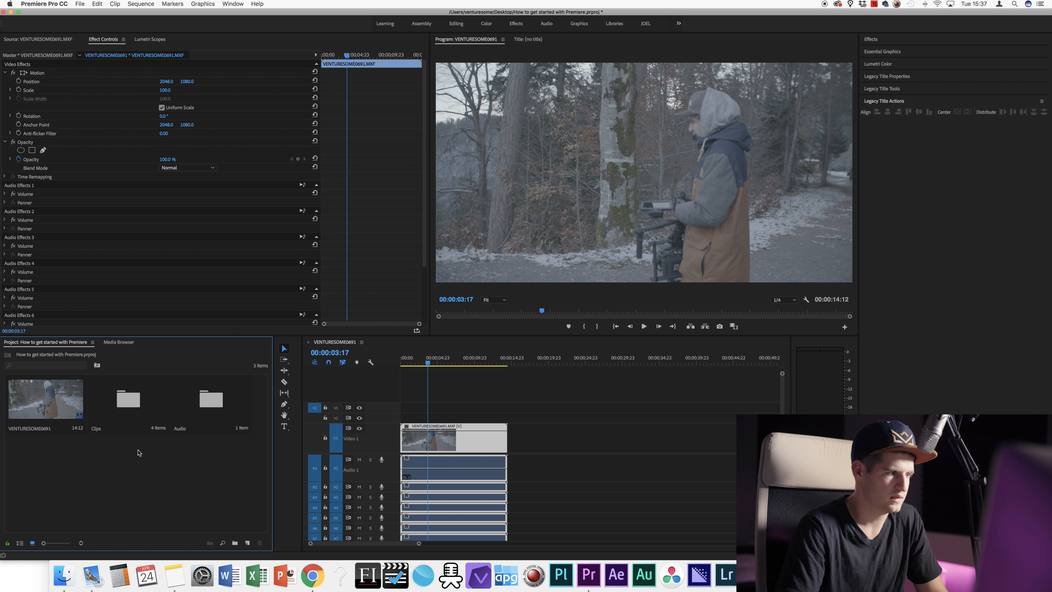
pyautogui.doubleClick(213, 404)
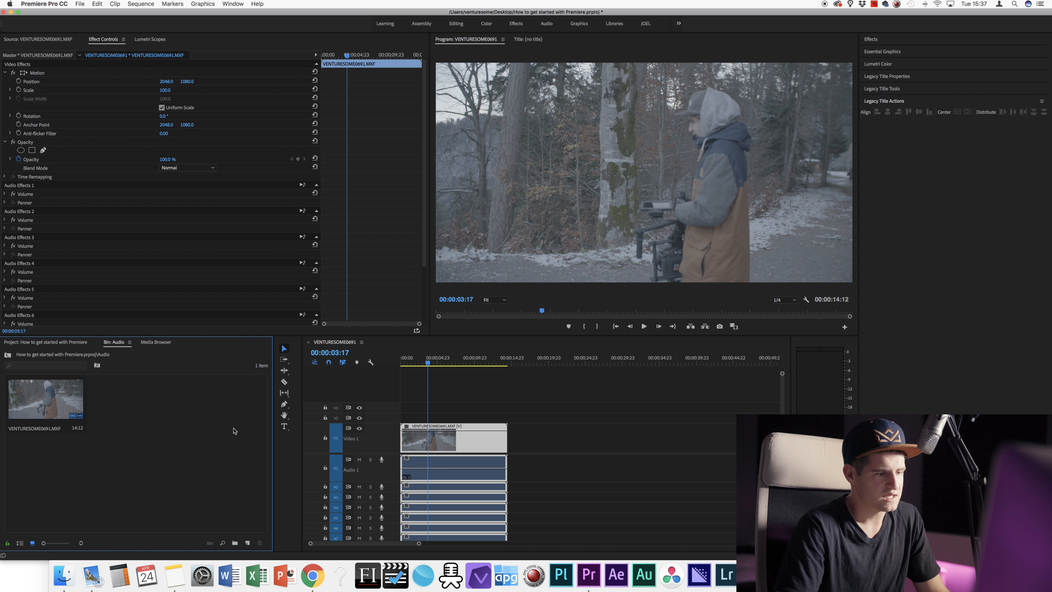
# Step: Add bins named On Set, Soundtrack and SFX inside Audio, then return to the top level
pyautogui.click(235, 543)
pyautogui.write('On Set')
pyautogui.press('Return')
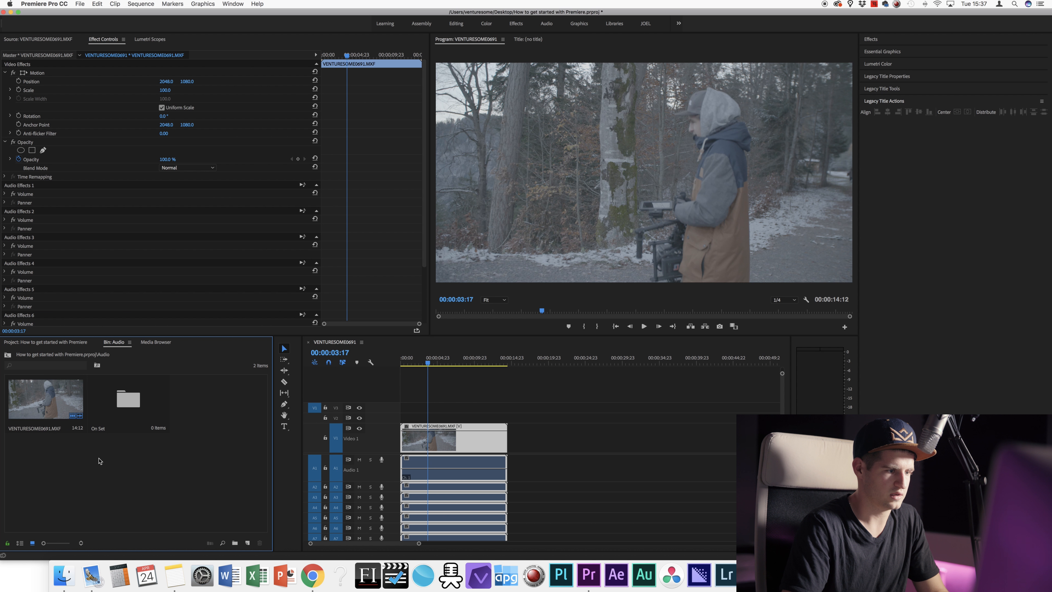
pyautogui.rightClick(100, 461)
pyautogui.click(118, 478)
pyautogui.write('Soundtrack')
pyautogui.press('Return')
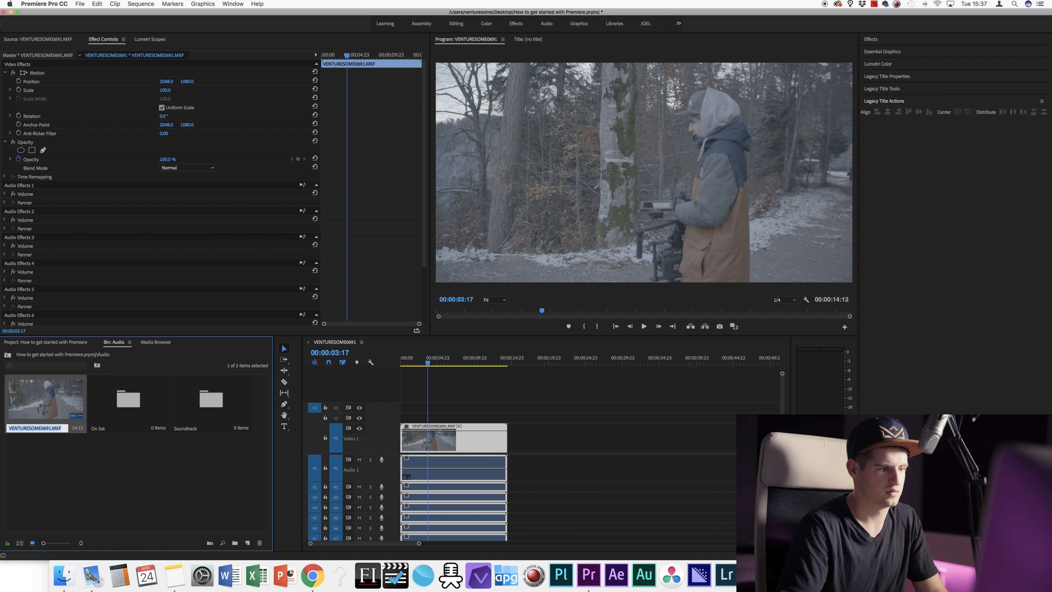
pyautogui.rightClick(87, 481)
pyautogui.click(109, 497)
pyautogui.write('St')
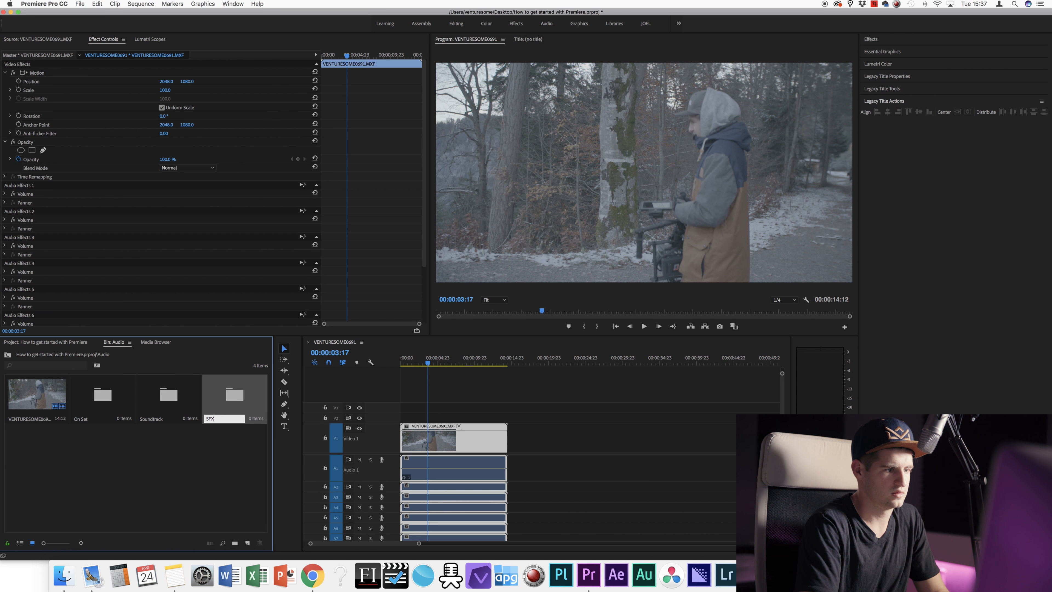
pyautogui.write('X')
pyautogui.press('Return')
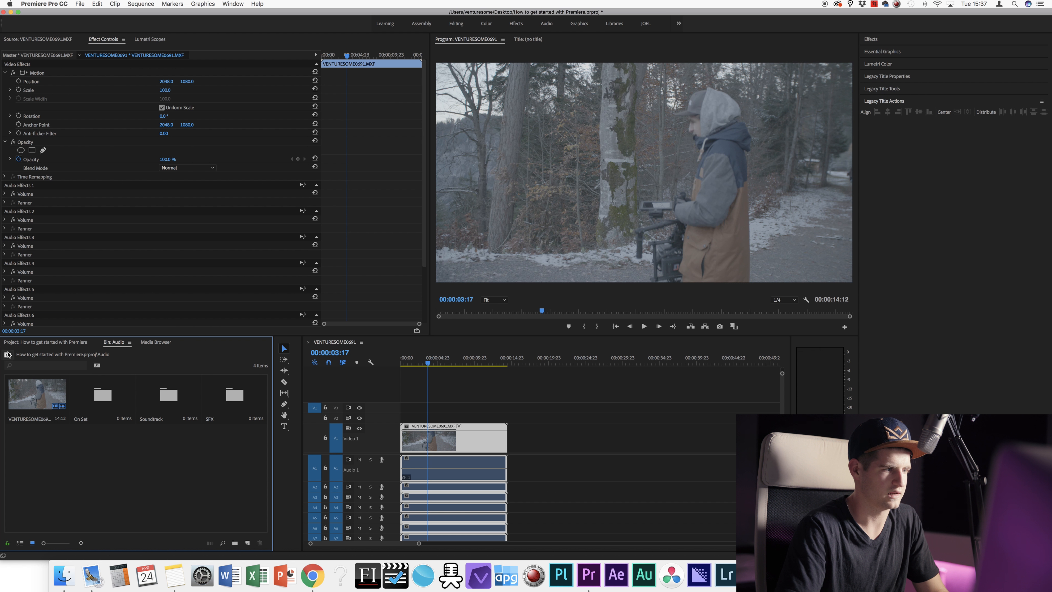
pyautogui.click(8, 353)
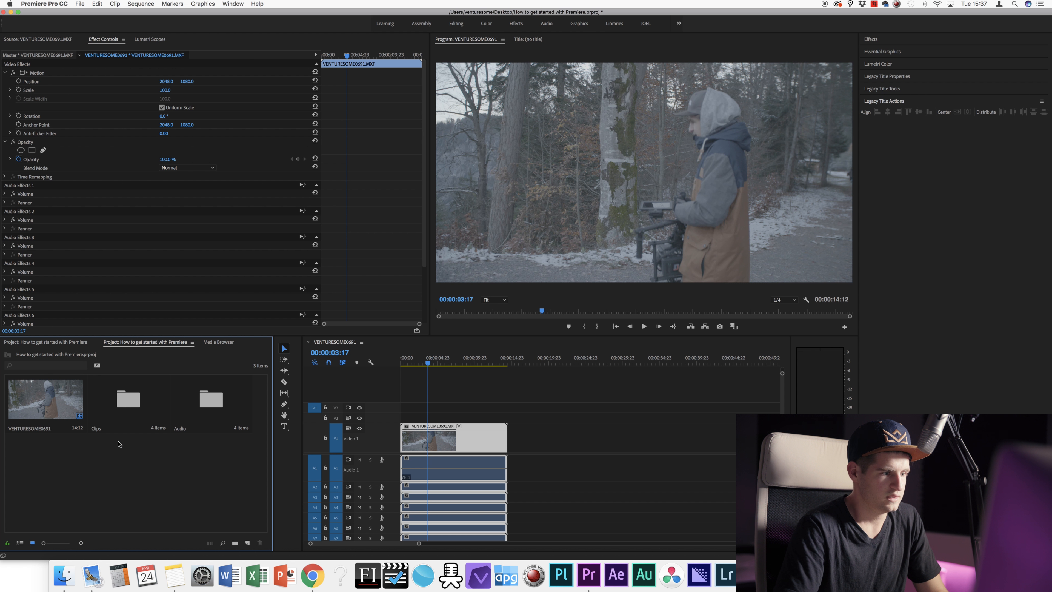
# Step: Create a Sequence bin and move the VENTURESOME0691 sequence into it
pyautogui.rightClick(100, 455)
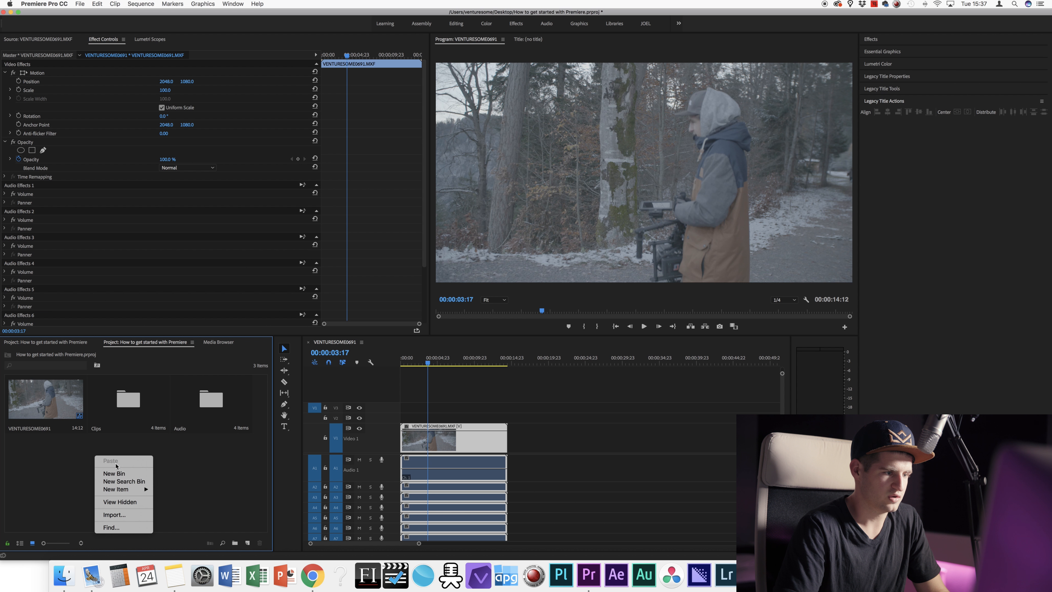
pyautogui.click(114, 473)
pyautogui.write('Sequenc')
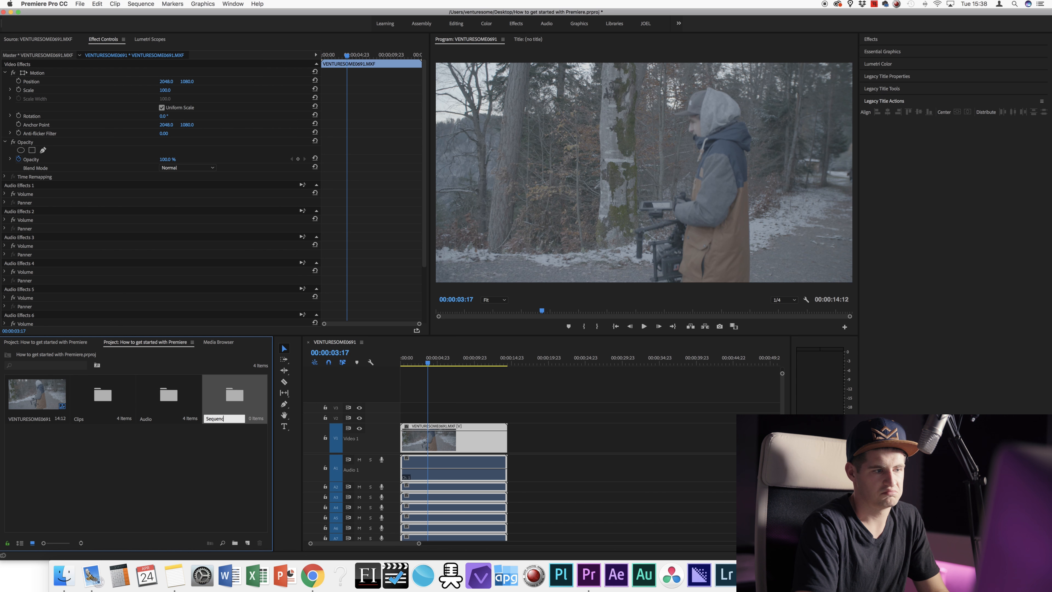
pyautogui.write('e')
pyautogui.press('Return')
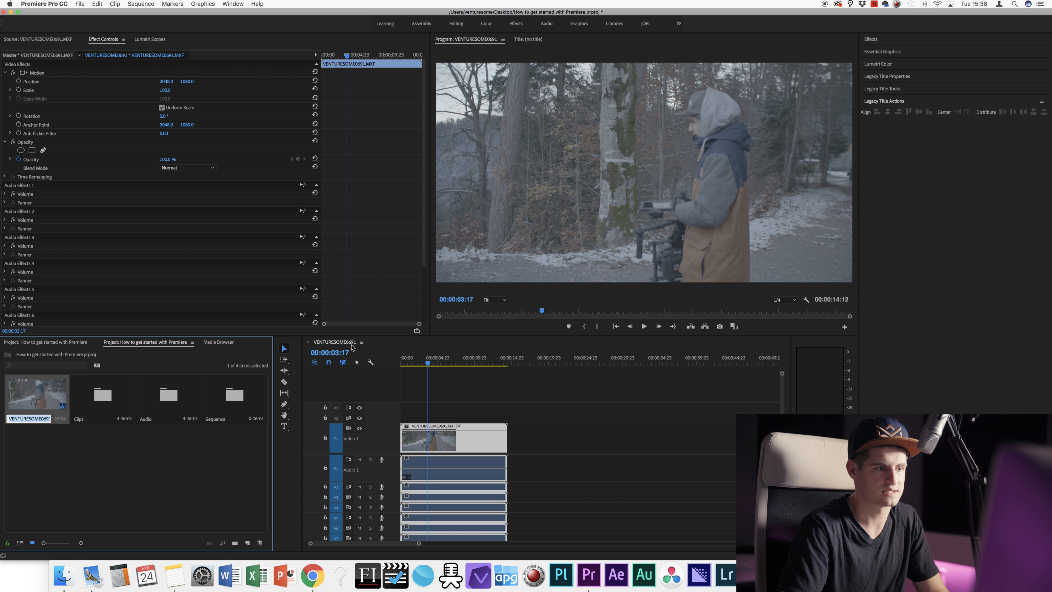
pyautogui.click(157, 448)
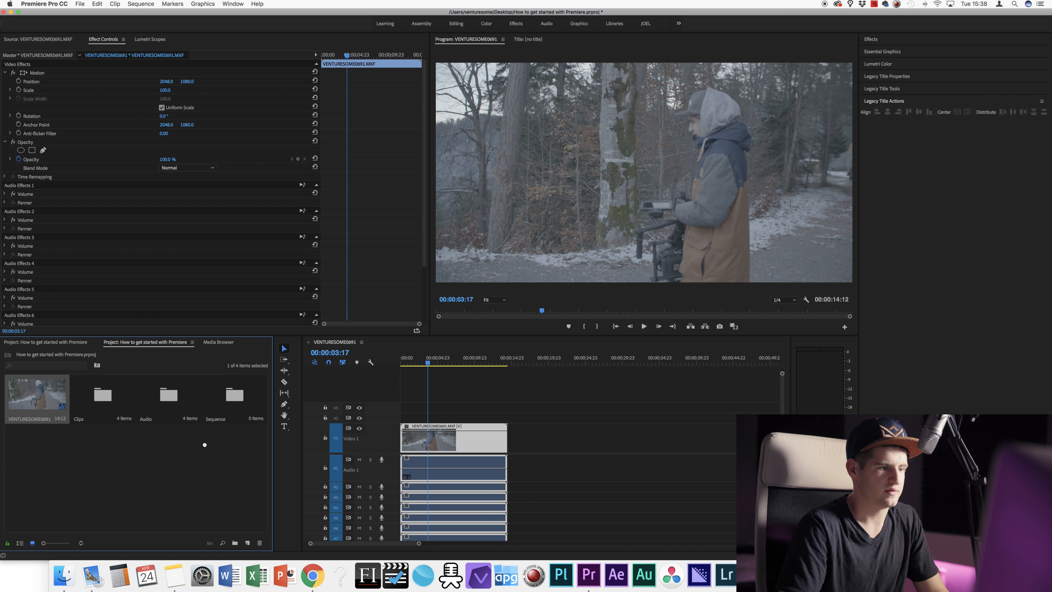
pyautogui.click(232, 399)
pyautogui.moveTo(227, 388); pyautogui.dragTo(204, 390)
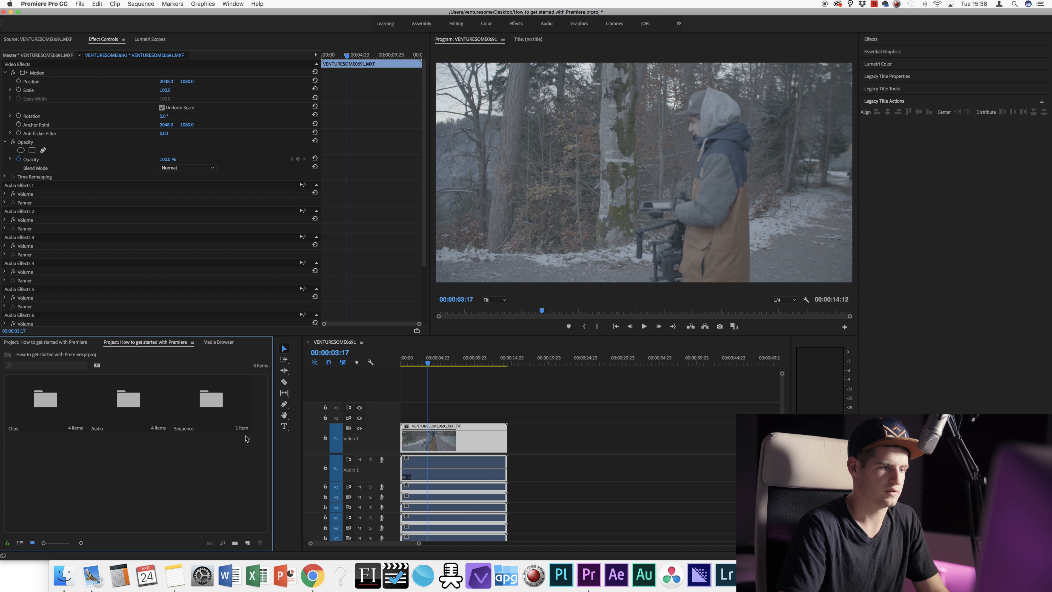
# Step: Rename the sequence inside the bin to 'Sequence Nr. 1' and return to the top level
pyautogui.doubleClick(191, 391)
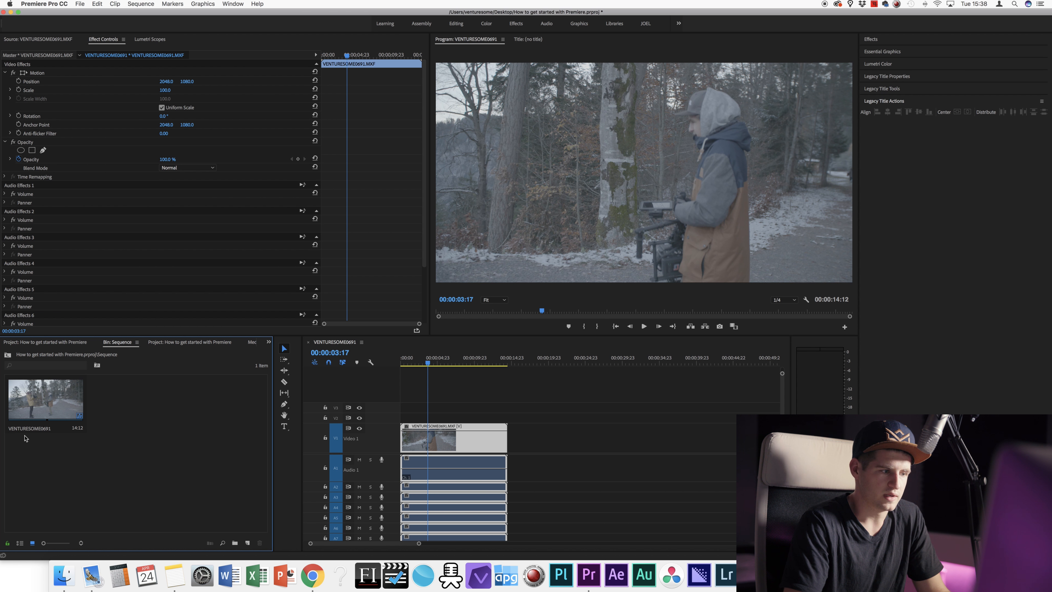
pyautogui.click(46, 427)
pyautogui.click(45, 428)
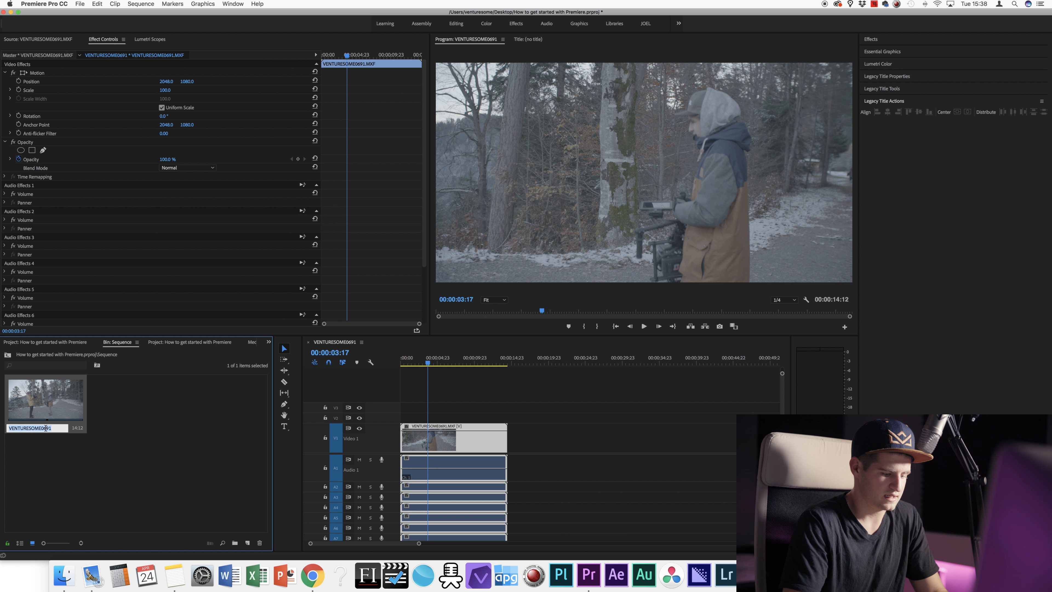
pyautogui.write('Sequence Nr. 1')
pyautogui.press('Return')
pyautogui.write('uence')
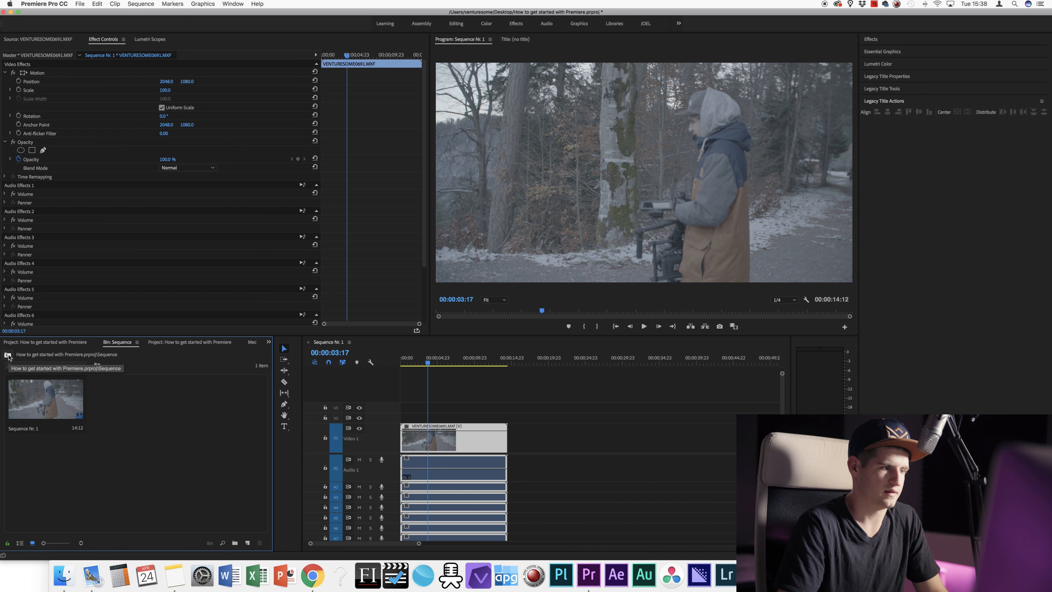
pyautogui.click(8, 355)
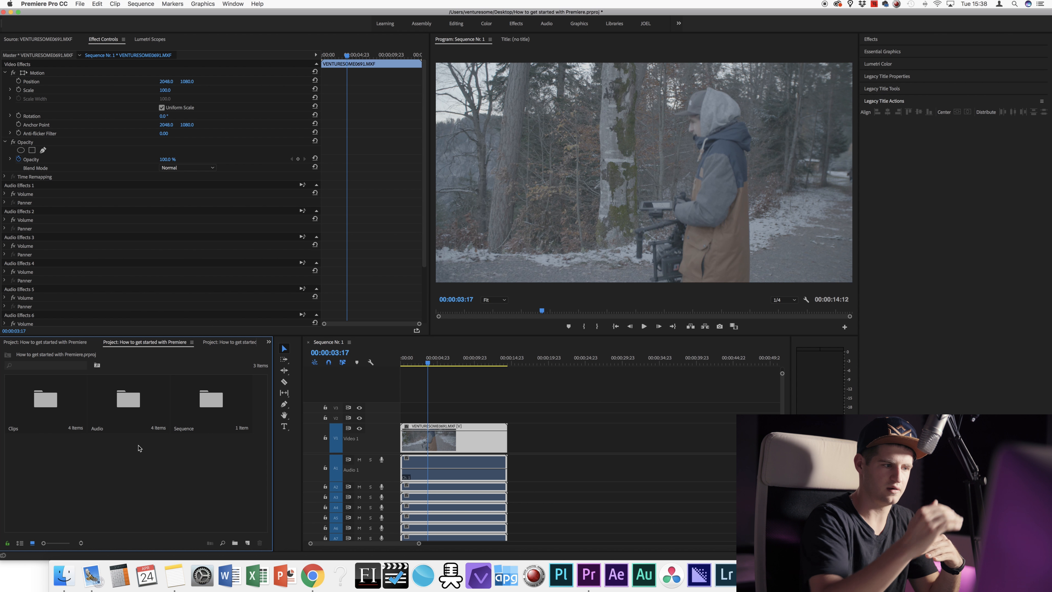
# Step: Add two top-level bins named Titles and Graphics
pyautogui.press('super+b')
pyautogui.write('Titles')
pyautogui.press('Return')
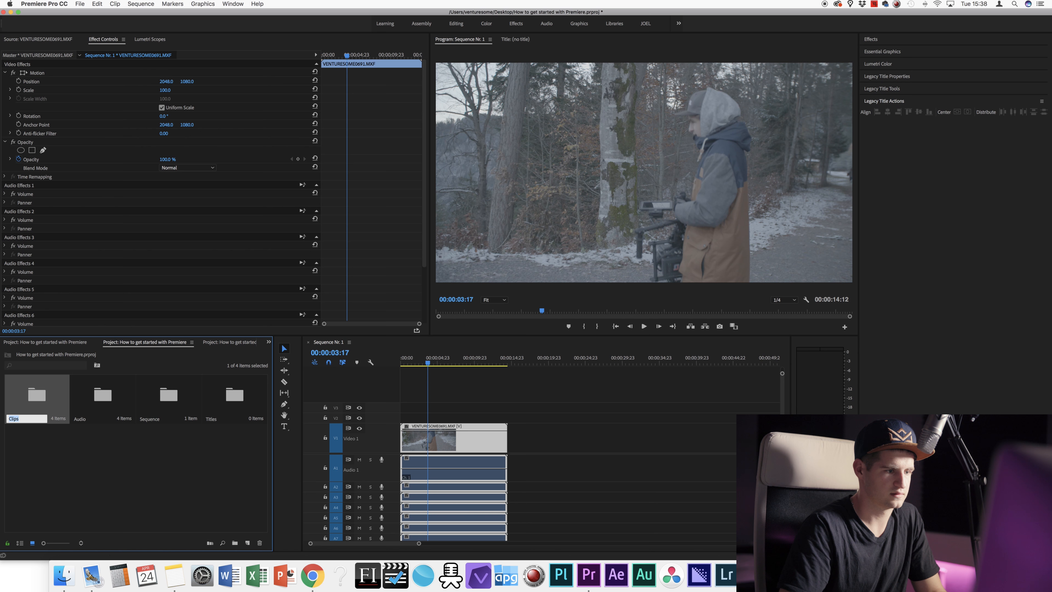
pyautogui.click(197, 453)
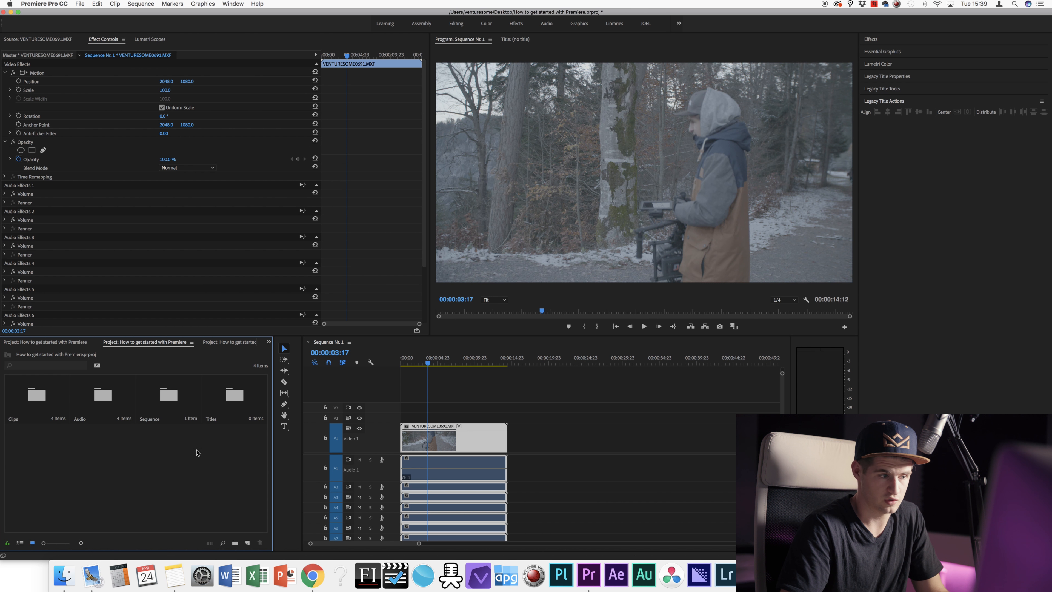
pyautogui.rightClick(161, 447)
pyautogui.click(193, 465)
pyautogui.write('Graphics')
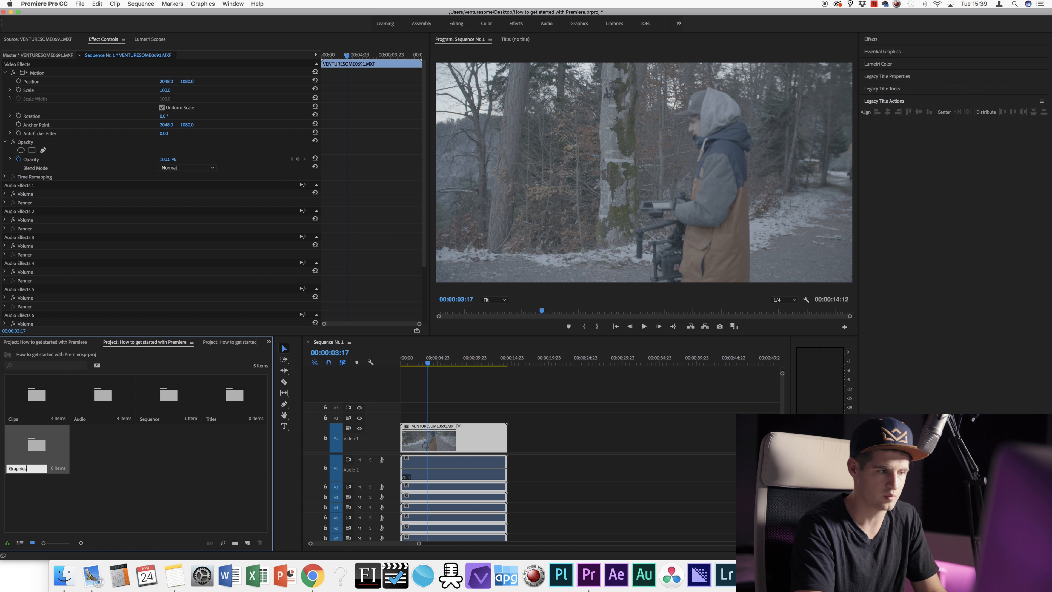
pyautogui.press('Return')
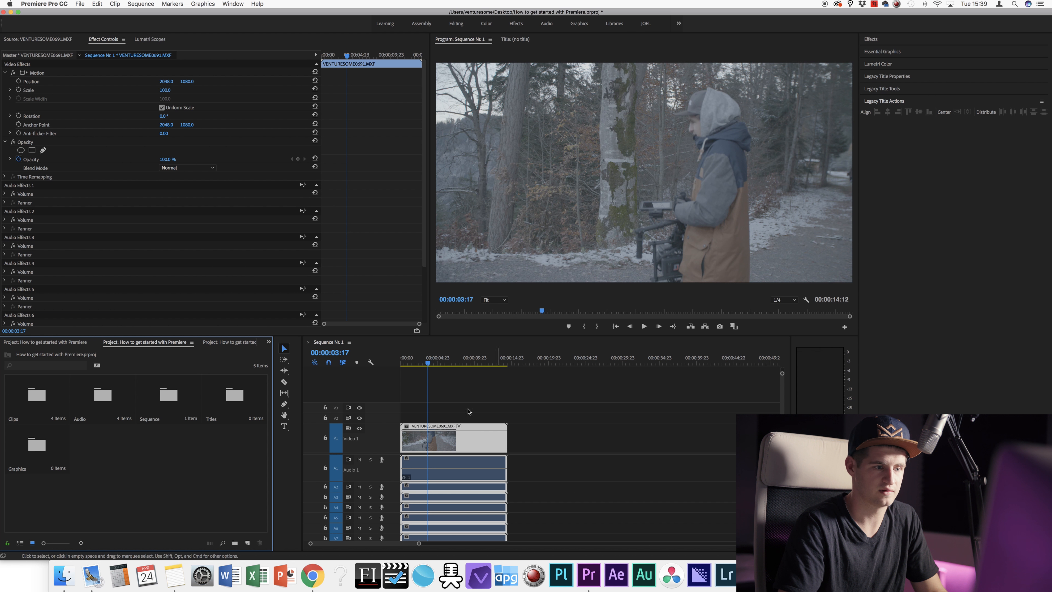
# Step: Open the Clips bin, try adding the first clip to the sequence, then undo it
pyautogui.click(52, 399)
pyautogui.doubleClick(52, 398)
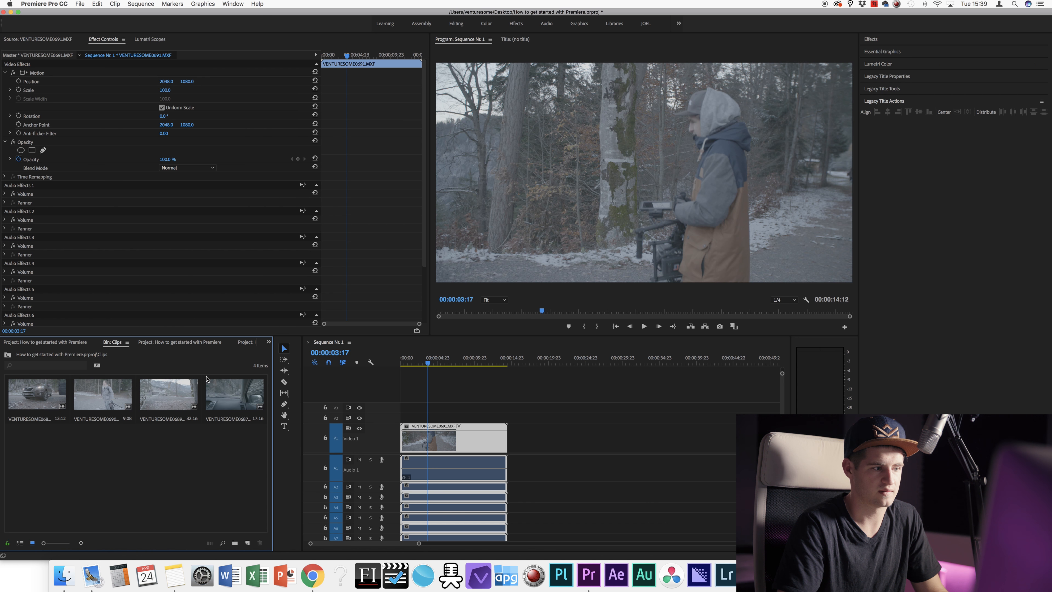
pyautogui.click(40, 395)
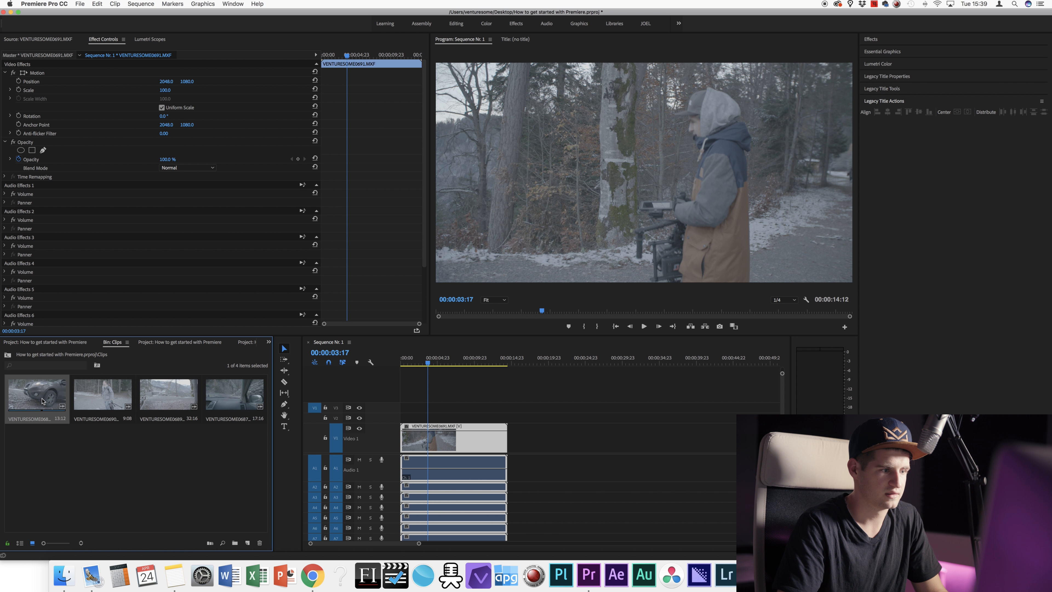
pyautogui.moveTo(39, 395); pyautogui.dragTo(559, 438)
pyautogui.press('super+z')
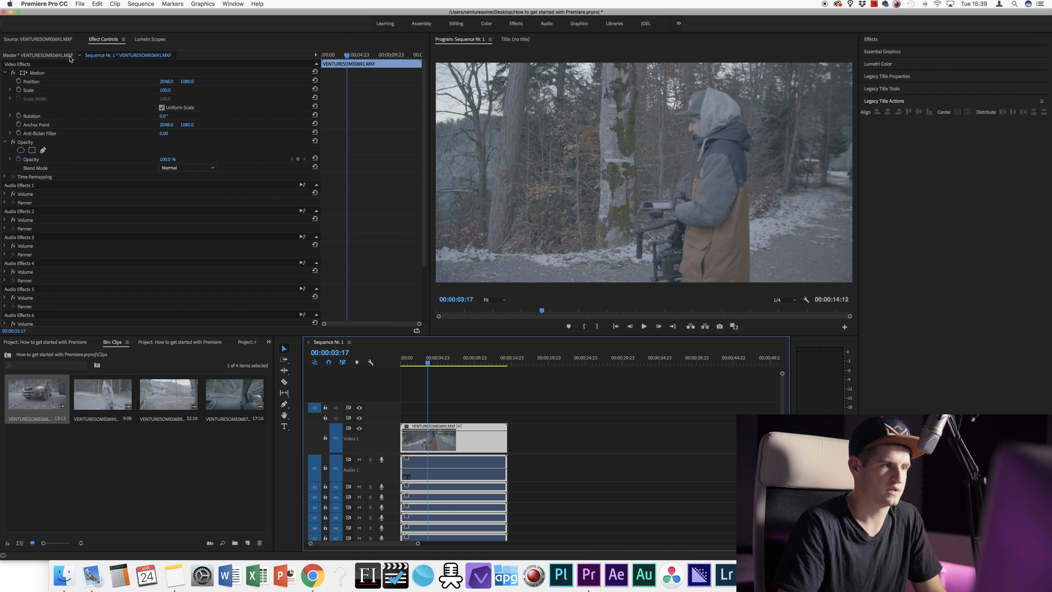
# Step: Load the fence clip VENTURESOME0689 in the Source monitor, mark In/Out, and place the section in the sequence
pyautogui.click(23, 42)
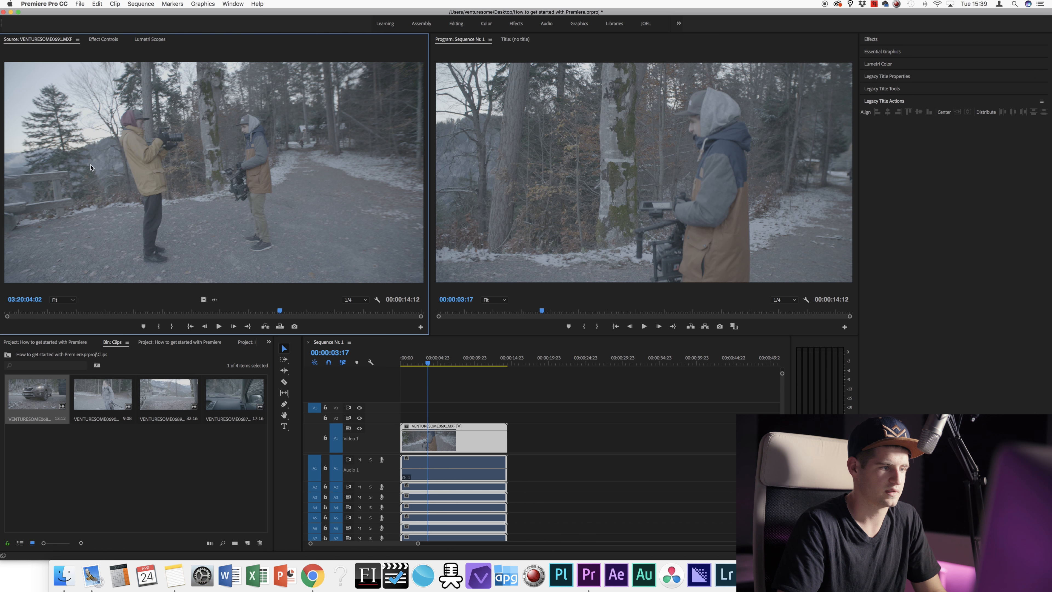
pyautogui.click(170, 394)
pyautogui.doubleClick(170, 395)
pyautogui.moveTo(133, 317)
pyautogui.mouseDown()
pyautogui.moveTo(60, 318)
pyautogui.moveTo(279, 300)
pyautogui.moveTo(82, 313)
pyautogui.moveTo(114, 311)
pyautogui.mouseUp()
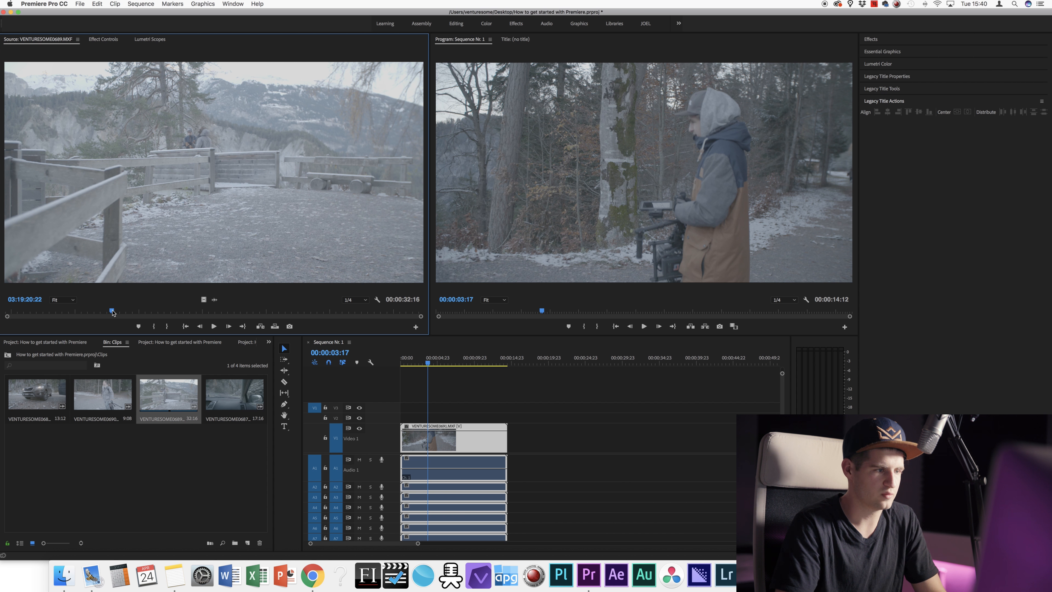
pyautogui.press('i')
pyautogui.moveTo(111, 311); pyautogui.dragTo(220, 310)
pyautogui.moveTo(248, 306); pyautogui.dragTo(160, 310)
pyautogui.press('o')
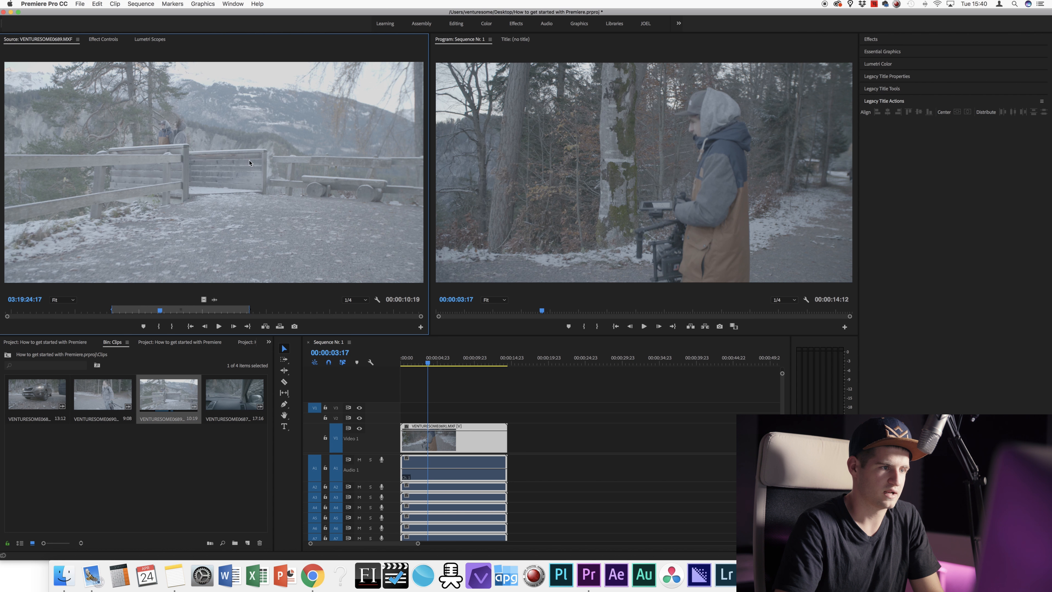
pyautogui.moveTo(210, 157); pyautogui.dragTo(534, 429)
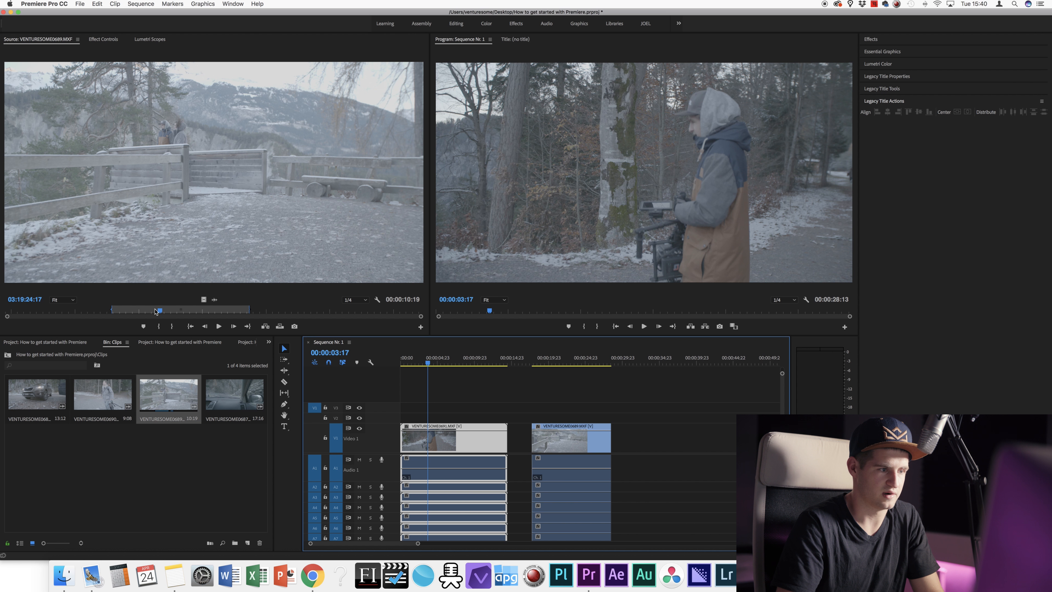
# Step: Try a longer fence section, then undo it and delete the fence clip from the sequence
pyautogui.click(19, 309)
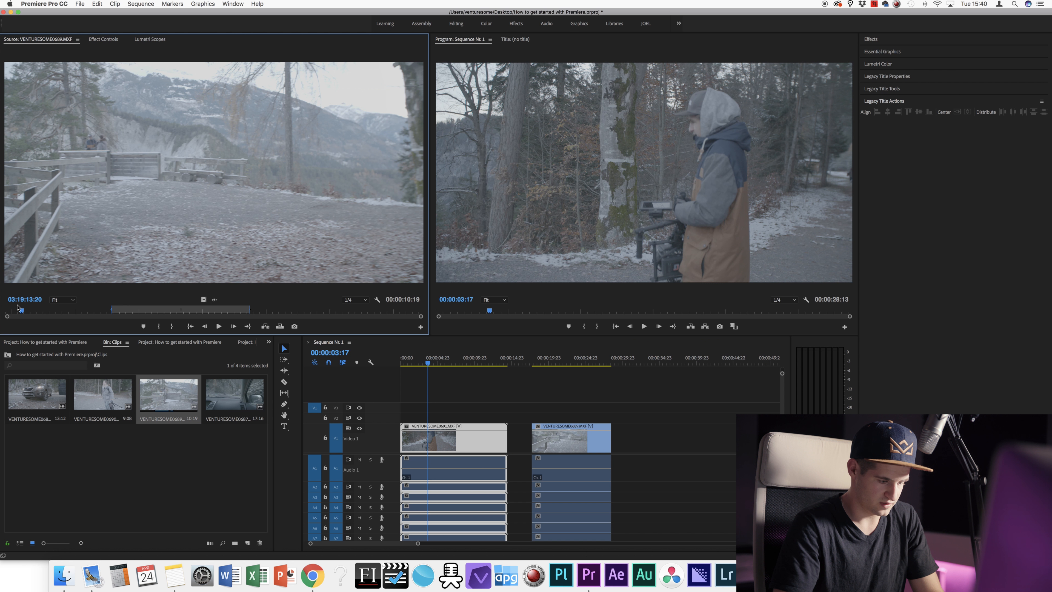
pyautogui.press('i')
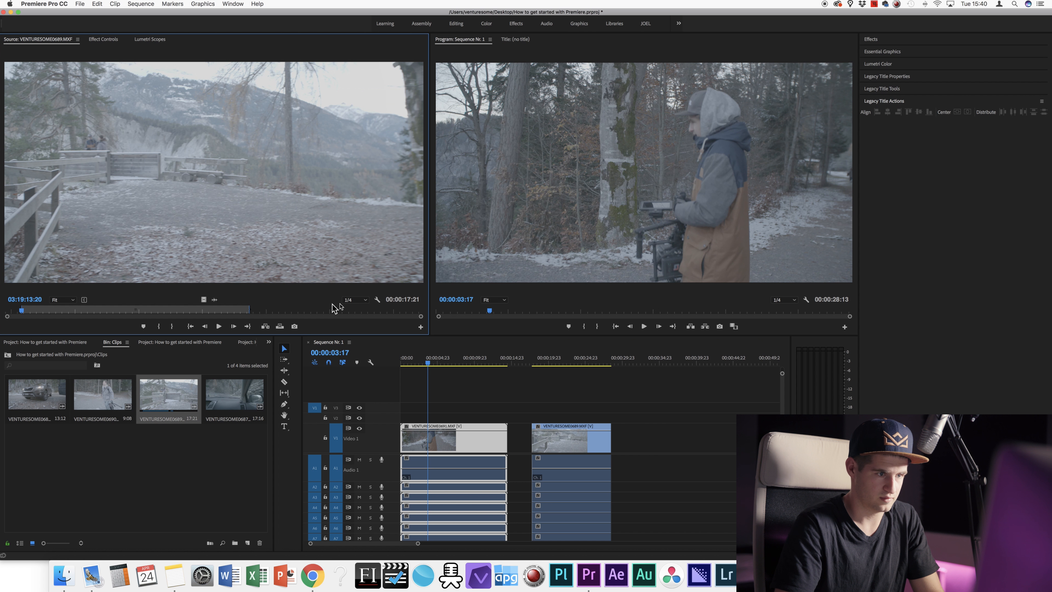
pyautogui.click(377, 311)
pyautogui.press('o')
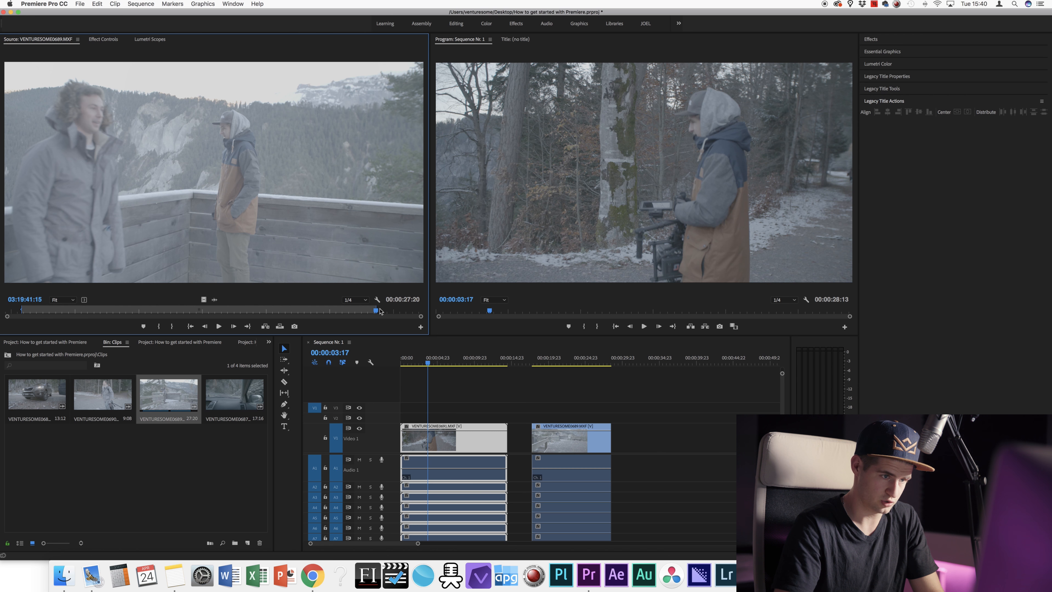
pyautogui.moveTo(317, 227); pyautogui.dragTo(535, 419)
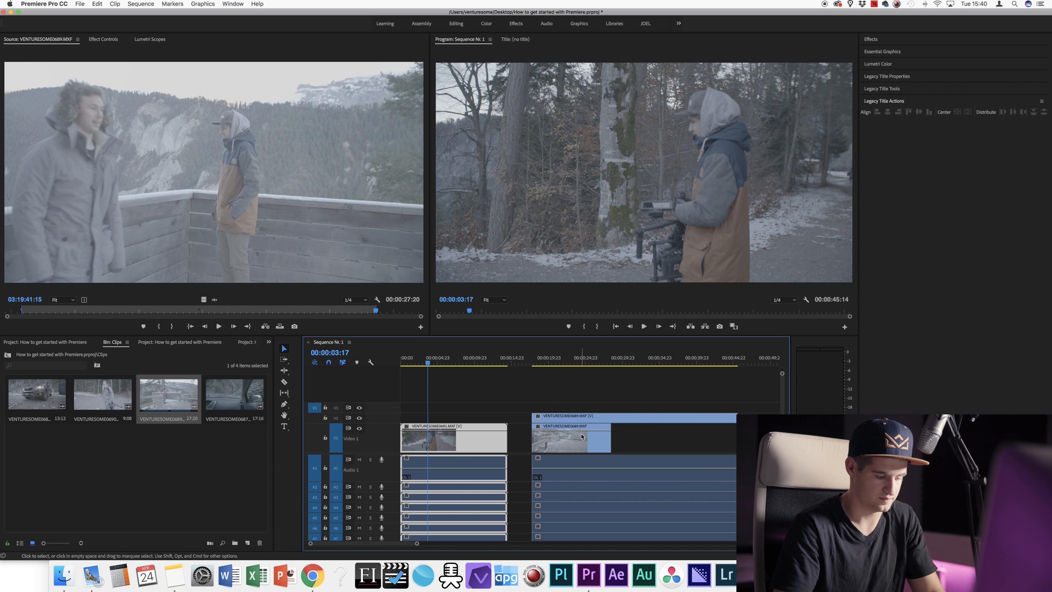
pyautogui.press('super+z')
pyautogui.moveTo(573, 403); pyautogui.dragTo(575, 445)
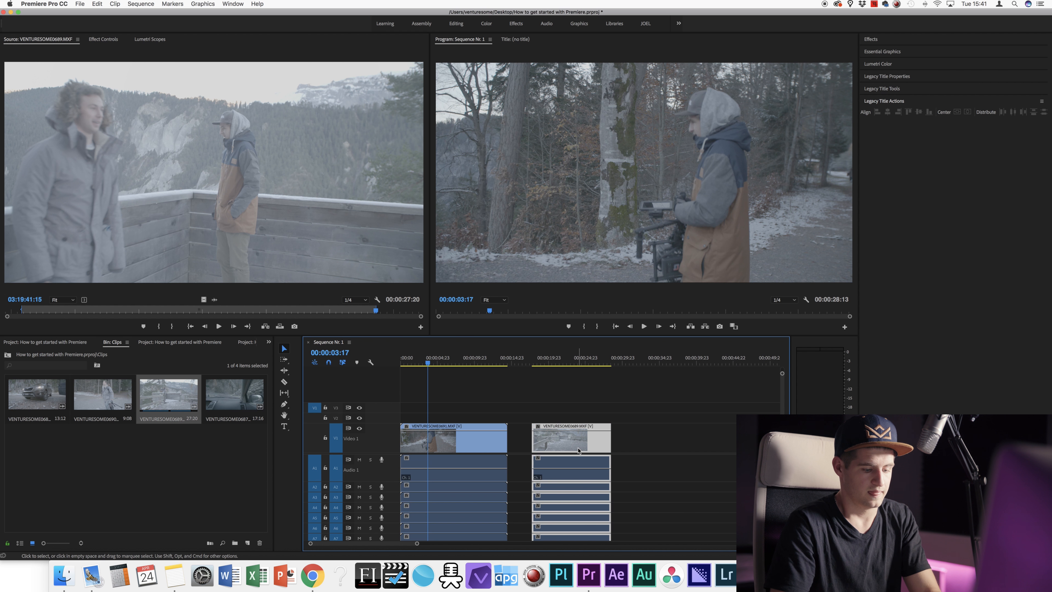
pyautogui.press('BackSpace')
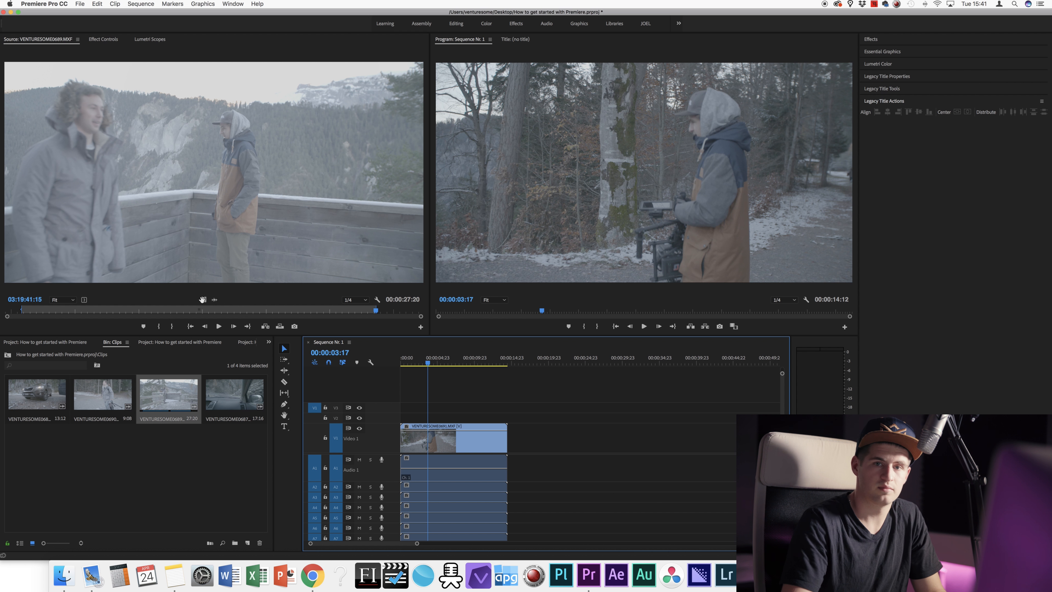
# Step: Mark a short fence section ending at 03:19:29:03 and place its picture and two sound copies in the sequence
pyautogui.click(157, 311)
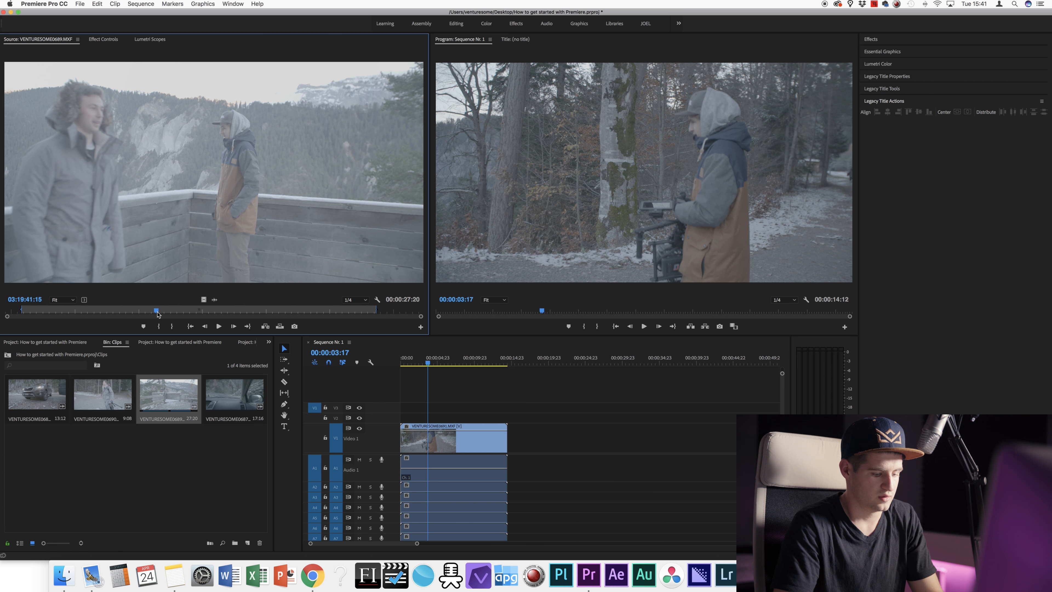
pyautogui.press('i')
pyautogui.click(216, 311)
pyautogui.press('o')
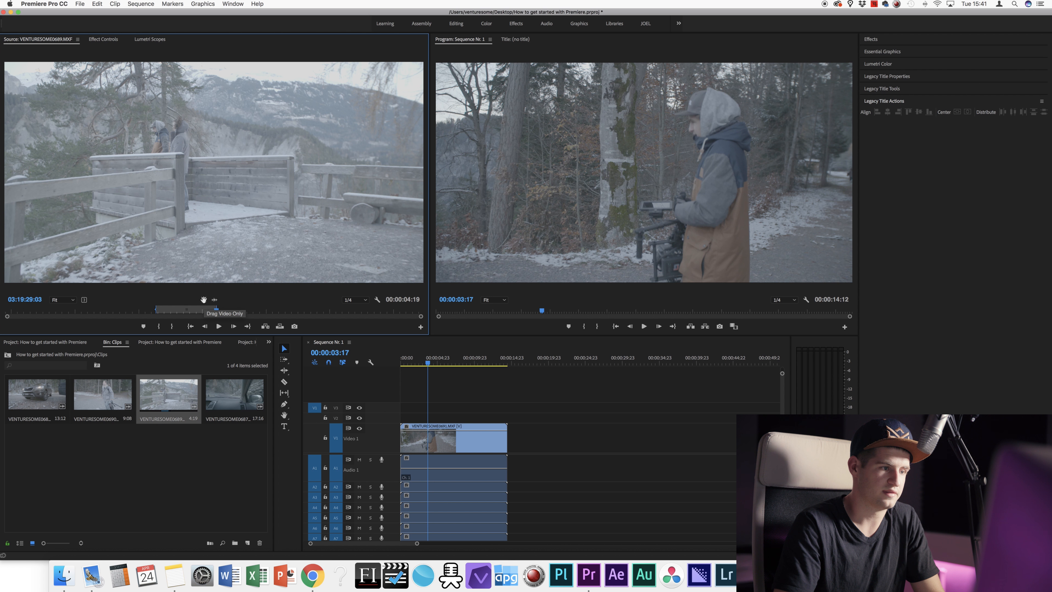
pyautogui.moveTo(203, 298); pyautogui.dragTo(528, 432)
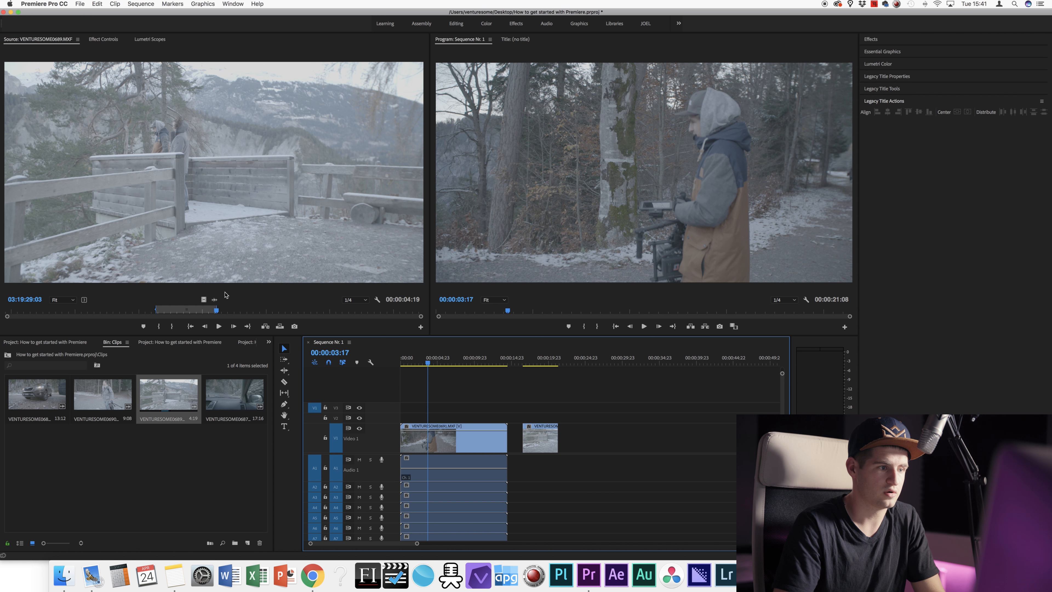
pyautogui.moveTo(215, 300); pyautogui.dragTo(526, 464)
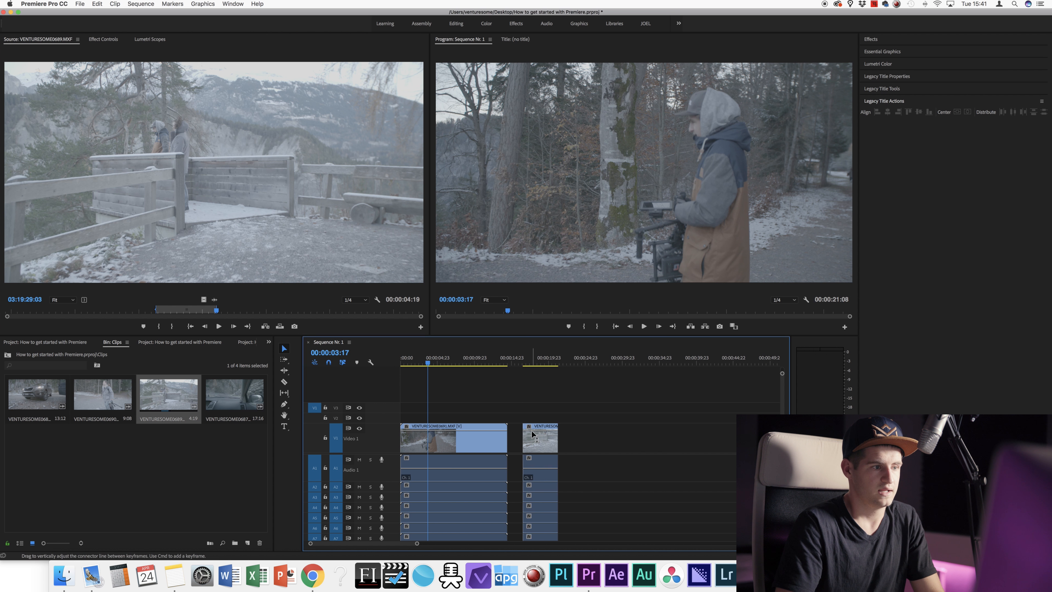
pyautogui.moveTo(216, 302); pyautogui.dragTo(582, 472)
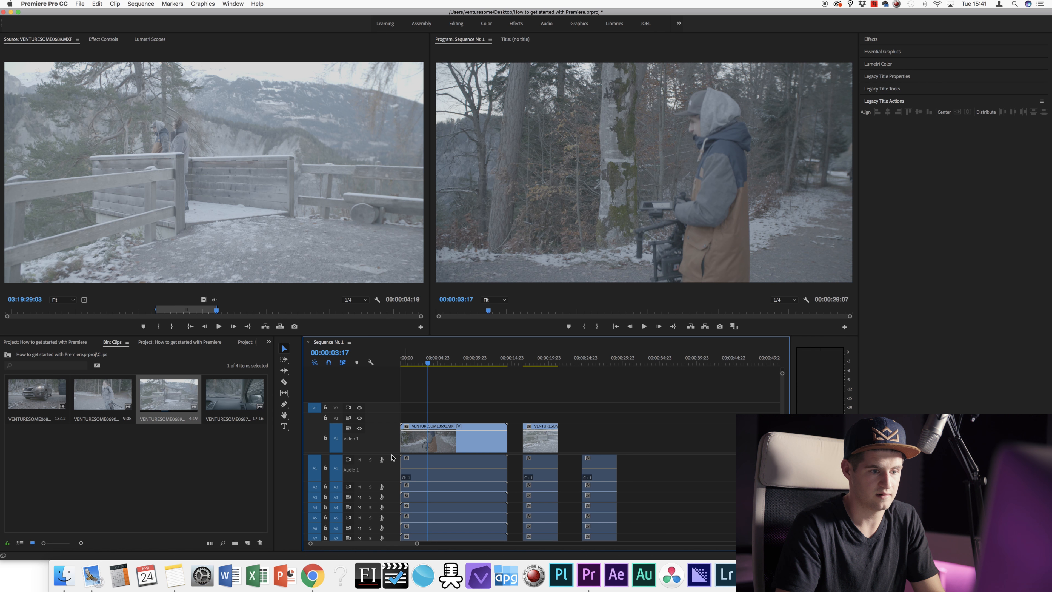
pyautogui.click(217, 300)
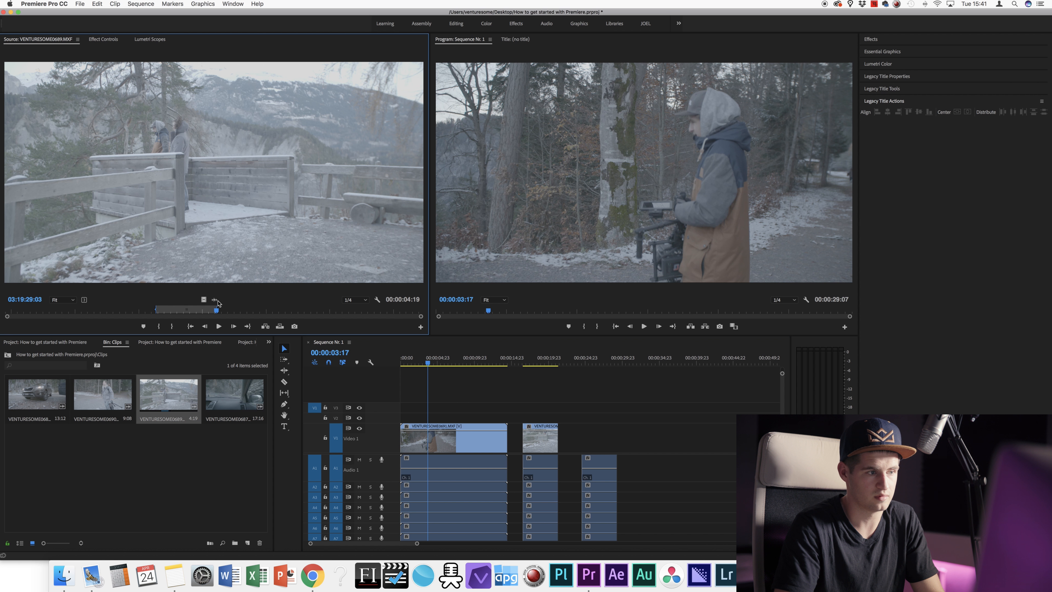
pyautogui.moveTo(471, 333); pyautogui.dragTo(603, 436)
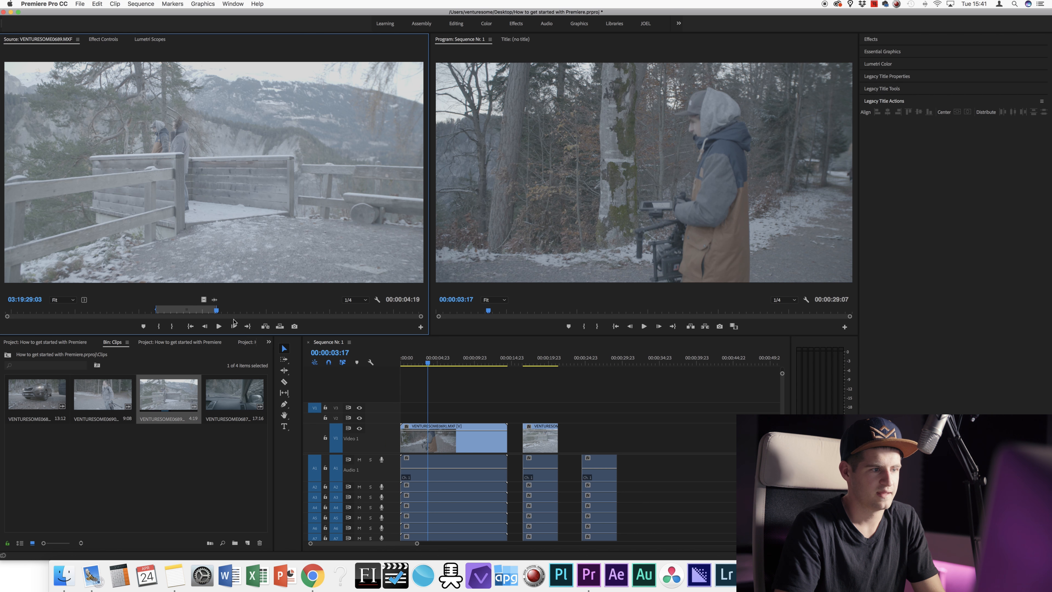
pyautogui.moveTo(203, 300); pyautogui.dragTo(582, 436)
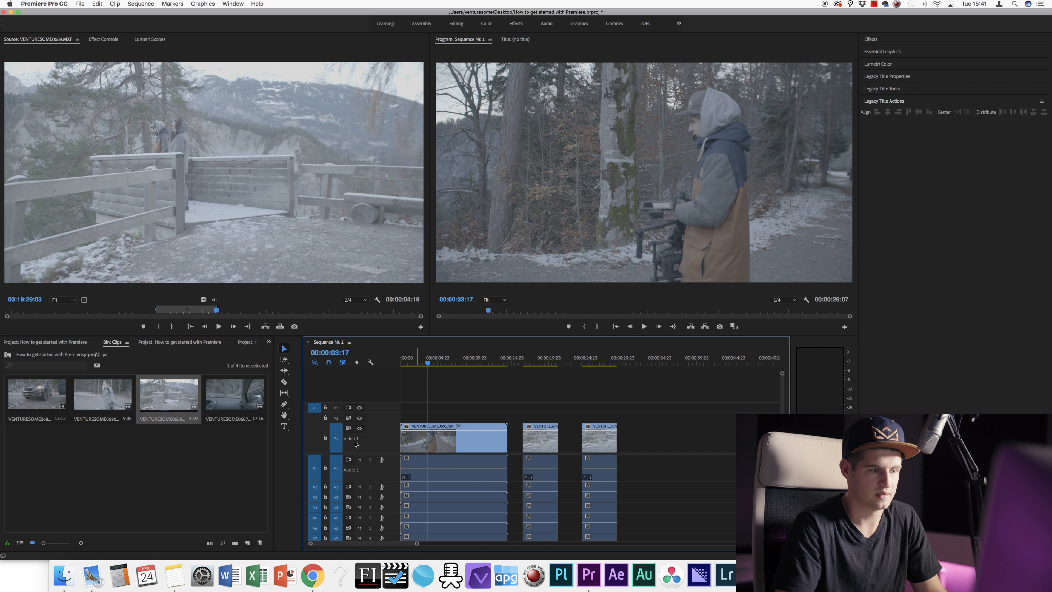
# Step: Save the project and rename the Video 1 track to Rough Cut
pyautogui.press('super+s')
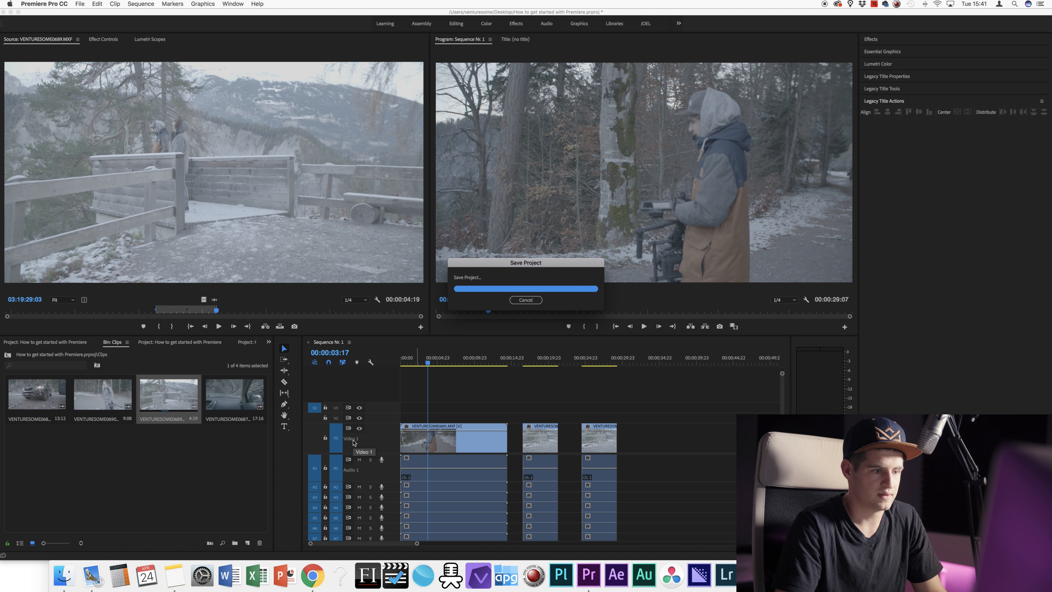
pyautogui.rightClick(356, 440)
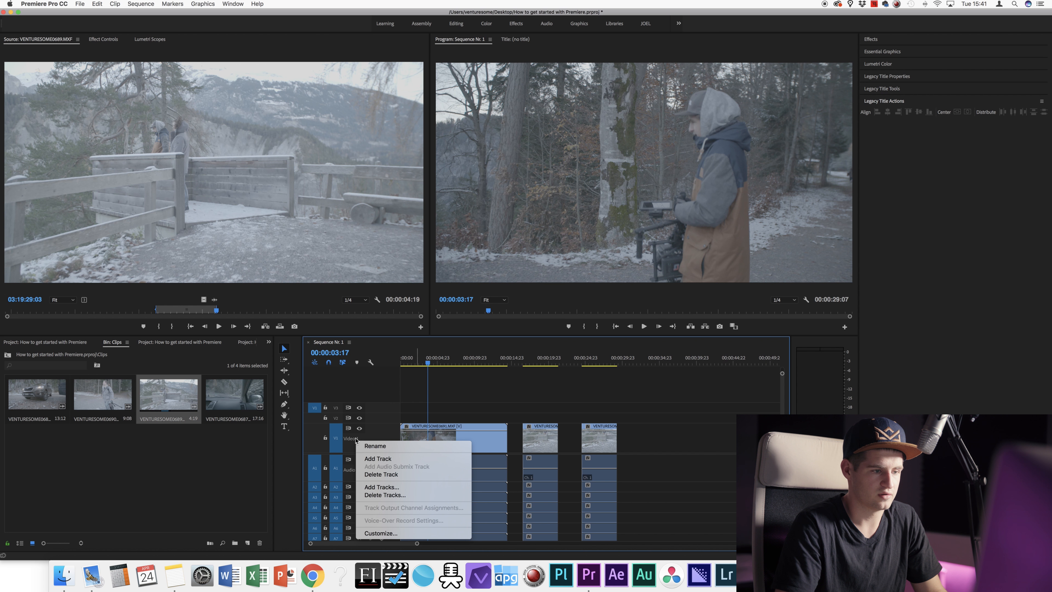
pyautogui.click(375, 446)
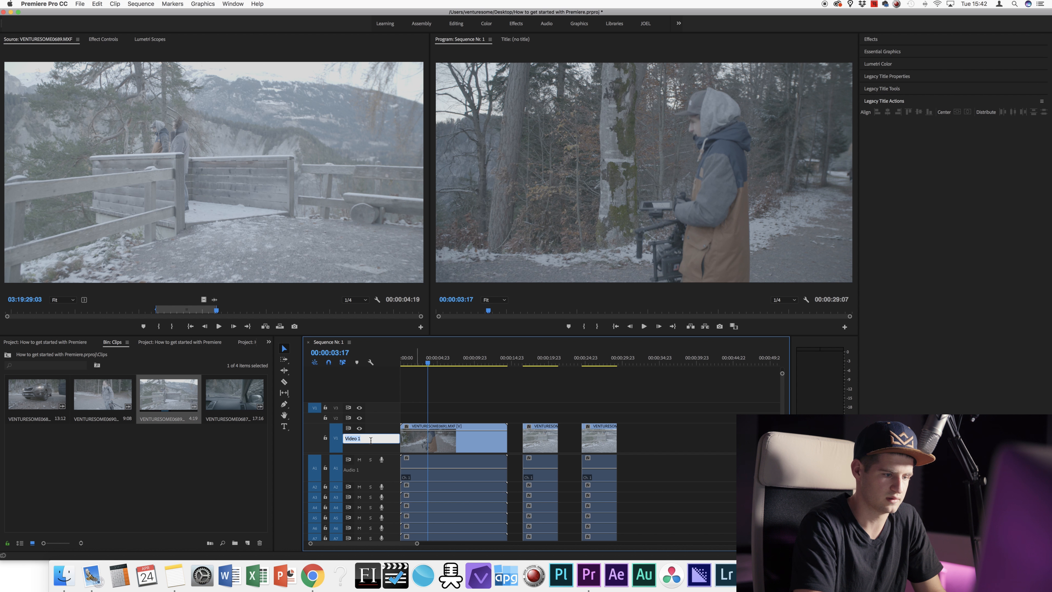
pyautogui.write('Rough Cut')
pyautogui.press('Return')
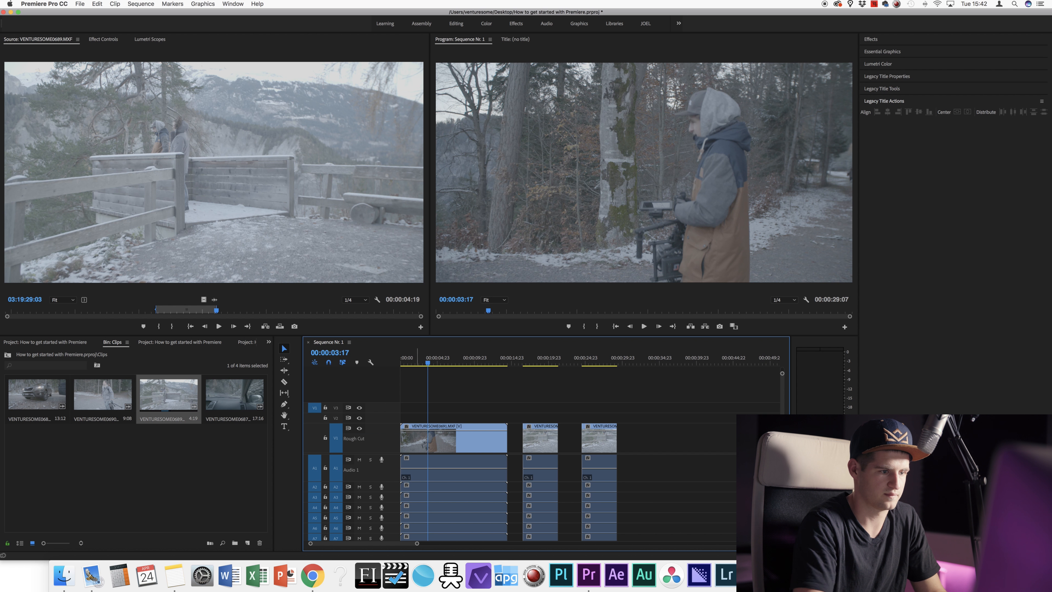
# Step: Rename the Audio 1 track to Main Audio
pyautogui.rightClick(364, 471)
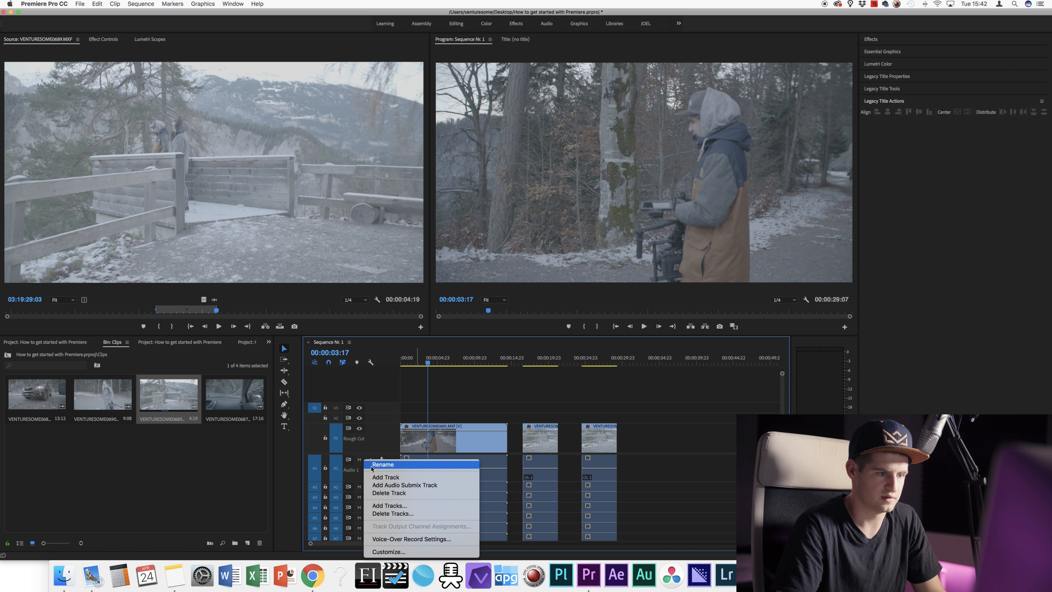
pyautogui.click(385, 465)
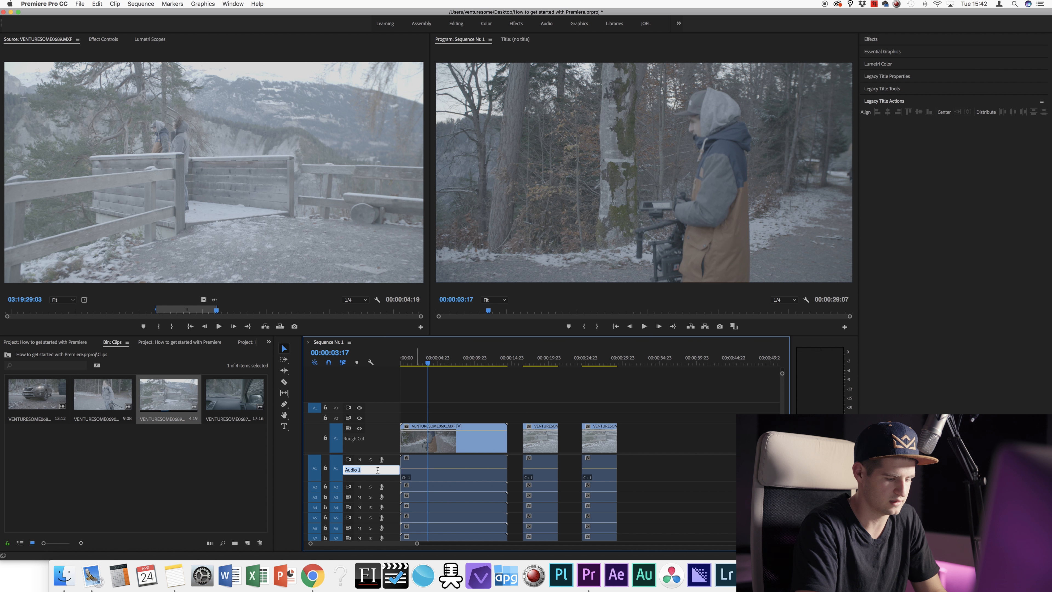
pyautogui.write('Main Audio')
pyautogui.press('Return')
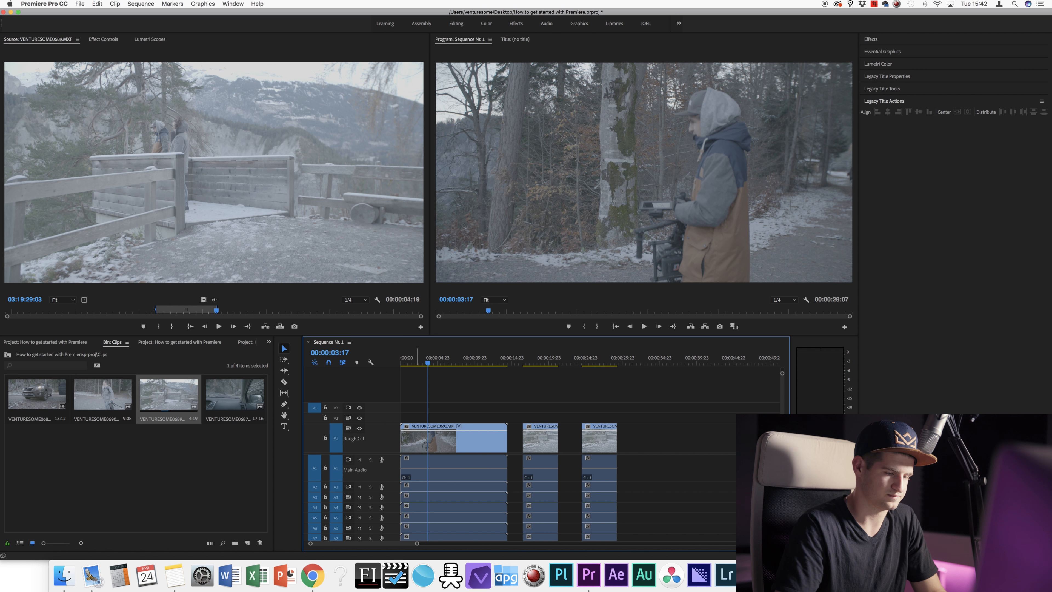
pyautogui.moveTo(426, 369); pyautogui.dragTo(439, 369)
pyautogui.press('space')
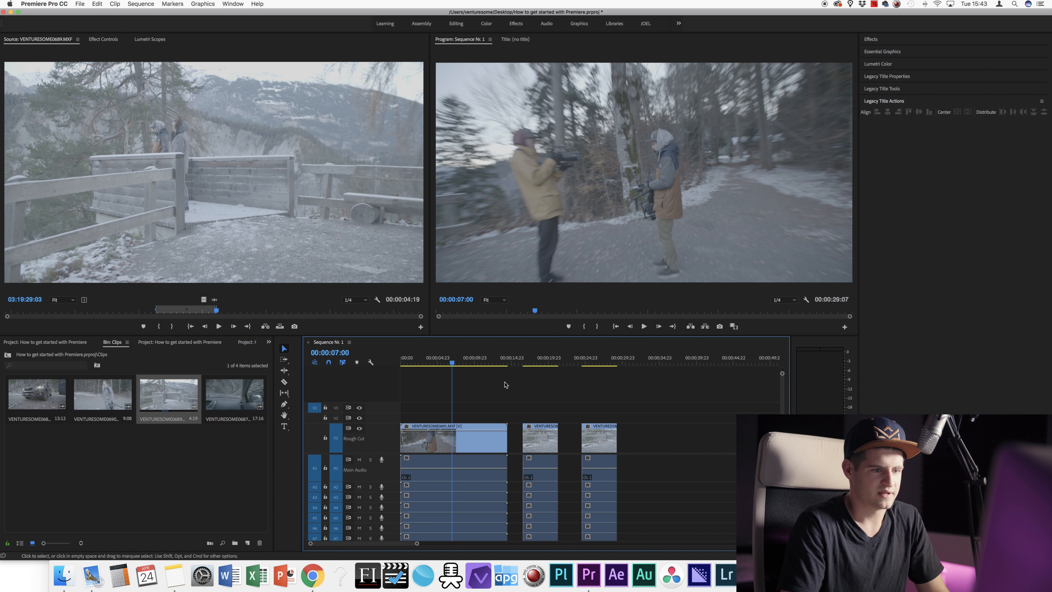
pyautogui.click(481, 438)
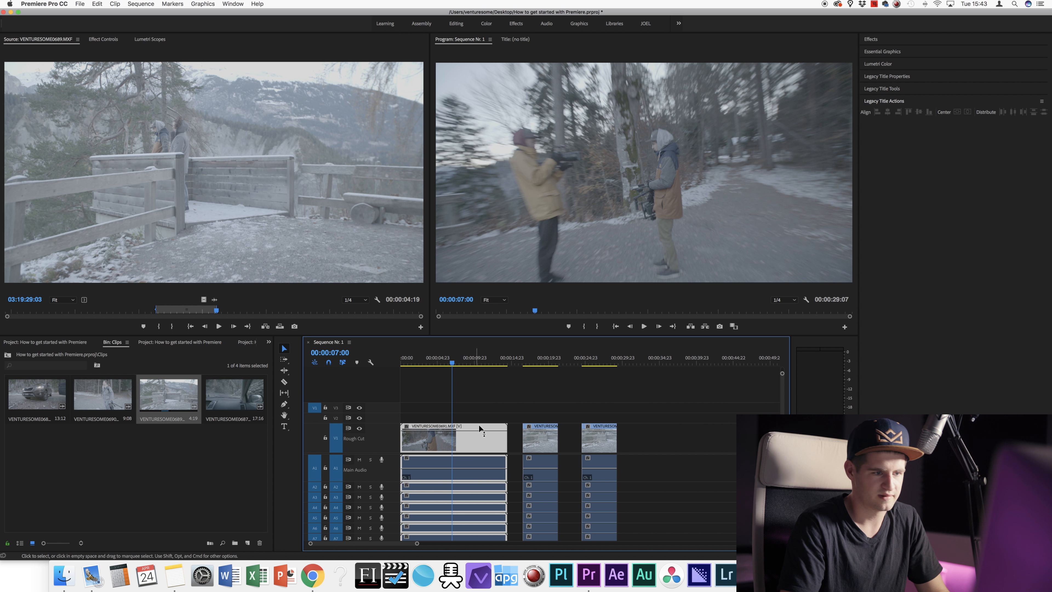
pyautogui.click(478, 364)
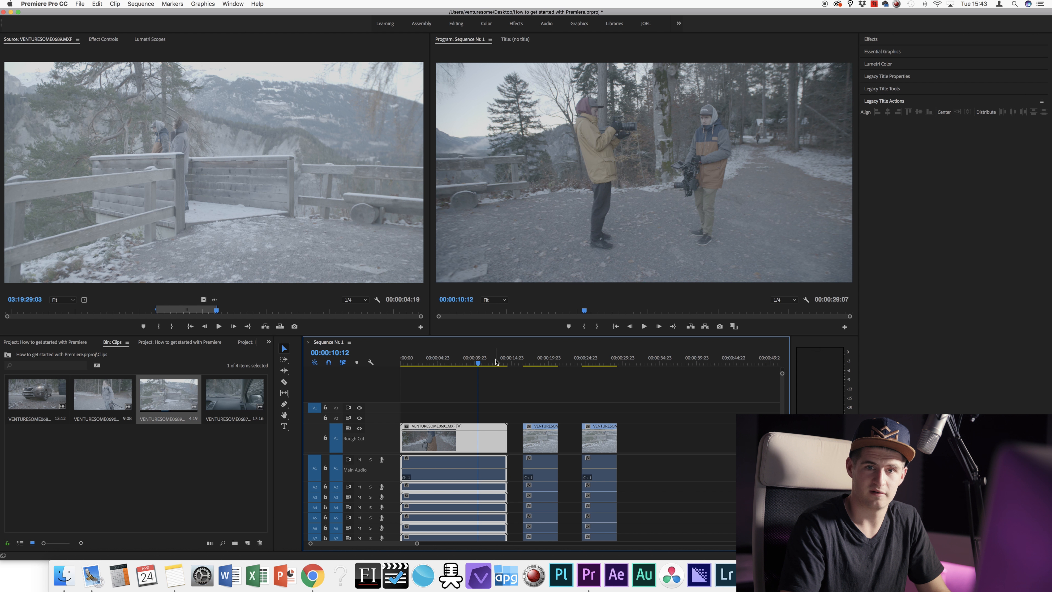
pyautogui.moveTo(496, 361); pyautogui.dragTo(488, 363)
pyautogui.click(450, 363)
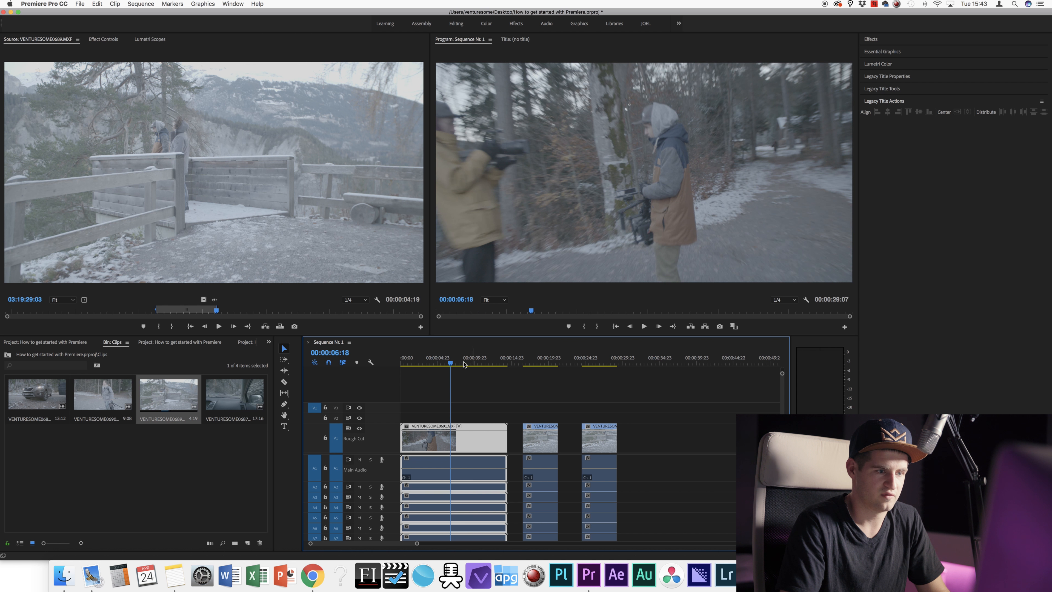
pyautogui.click(468, 363)
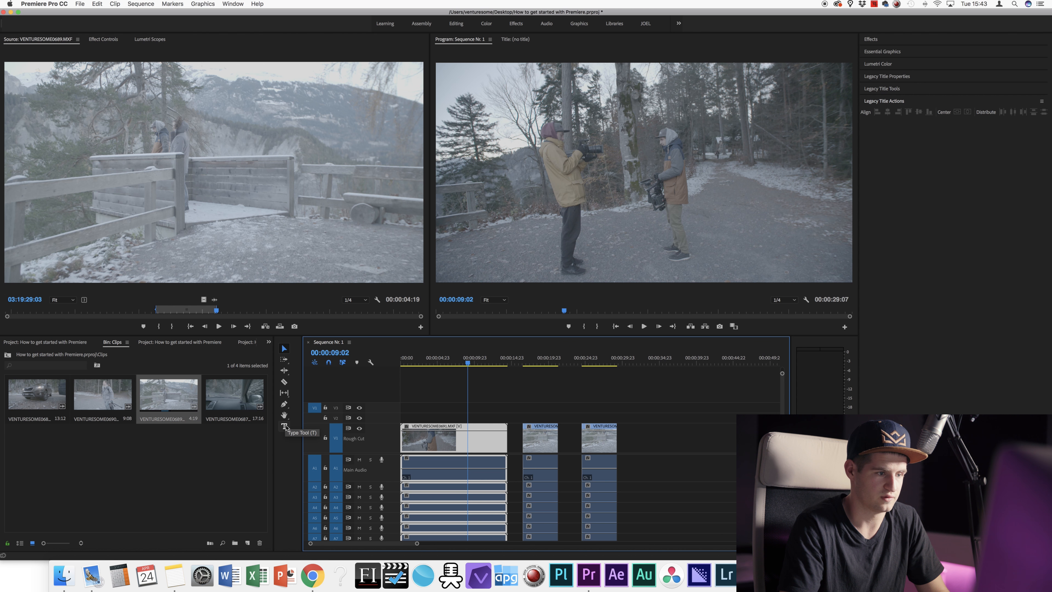
# Step: Step through Track Select Forward and Ripple Edit to select the Razor tool
pyautogui.click(285, 359)
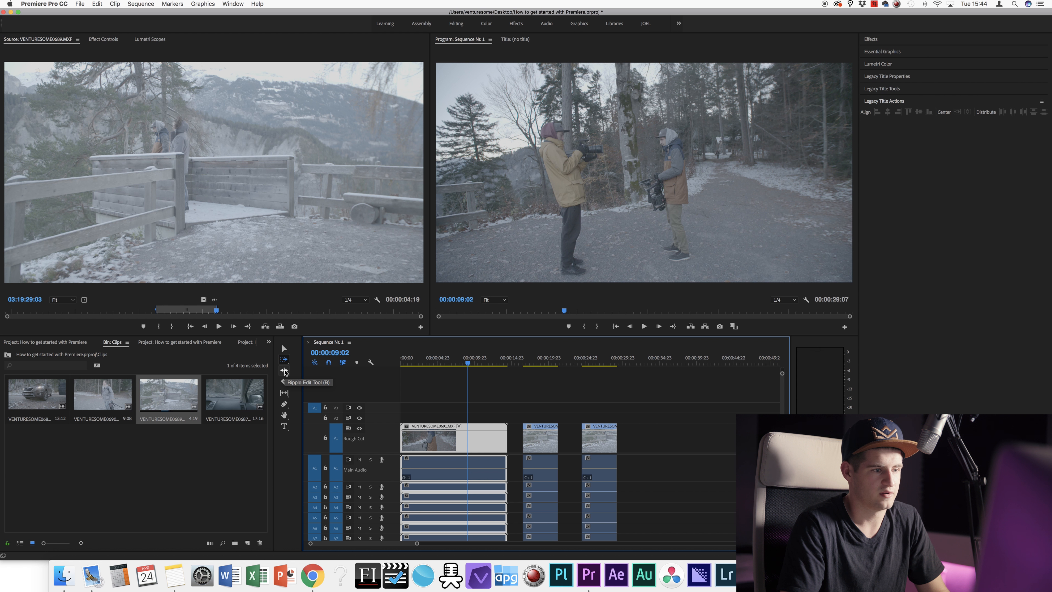
pyautogui.click(286, 372)
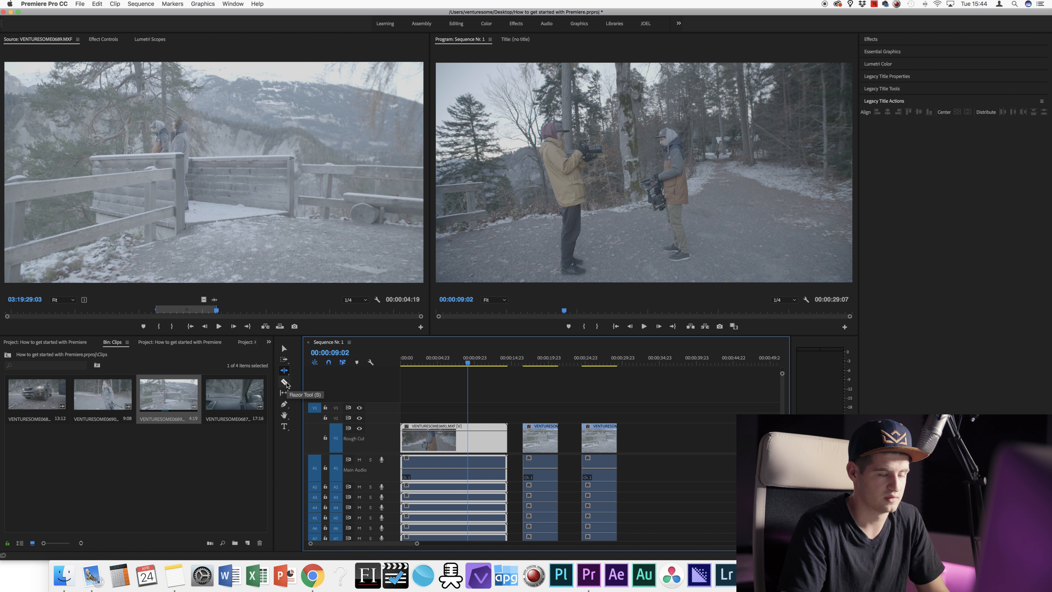
pyautogui.click(286, 383)
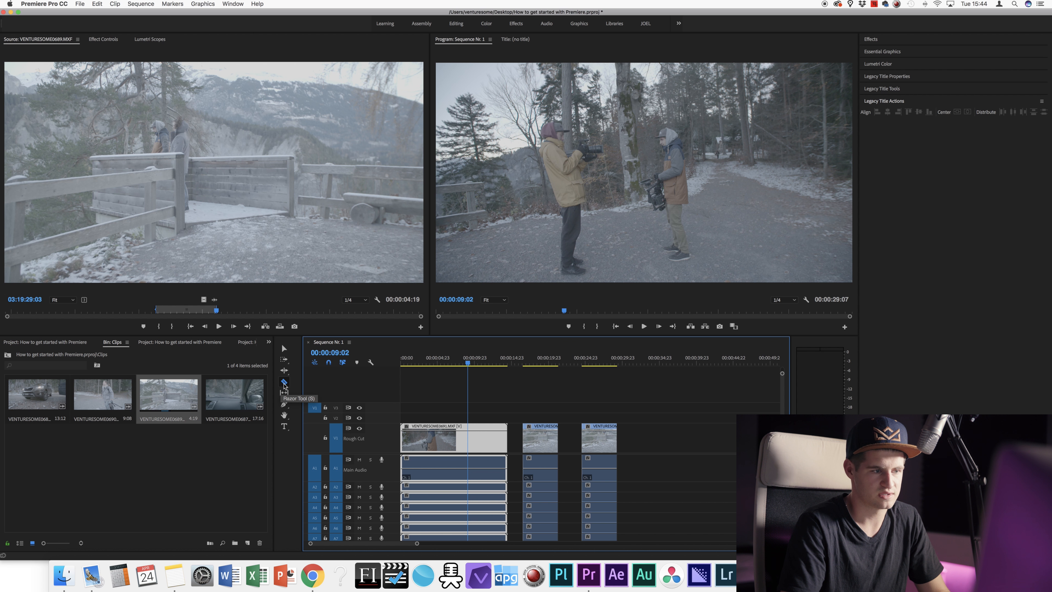
pyautogui.click(284, 385)
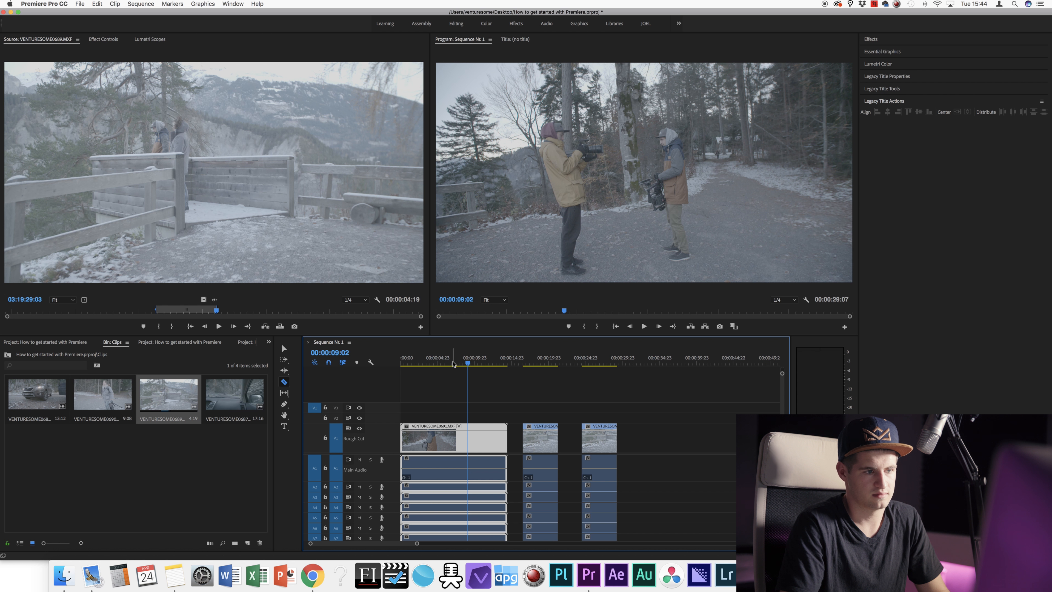
# Step: Cut the first clip at 00:00:02:23 and just after, then check the pieces with the selection tool
pyautogui.moveTo(453, 364); pyautogui.dragTo(422, 362)
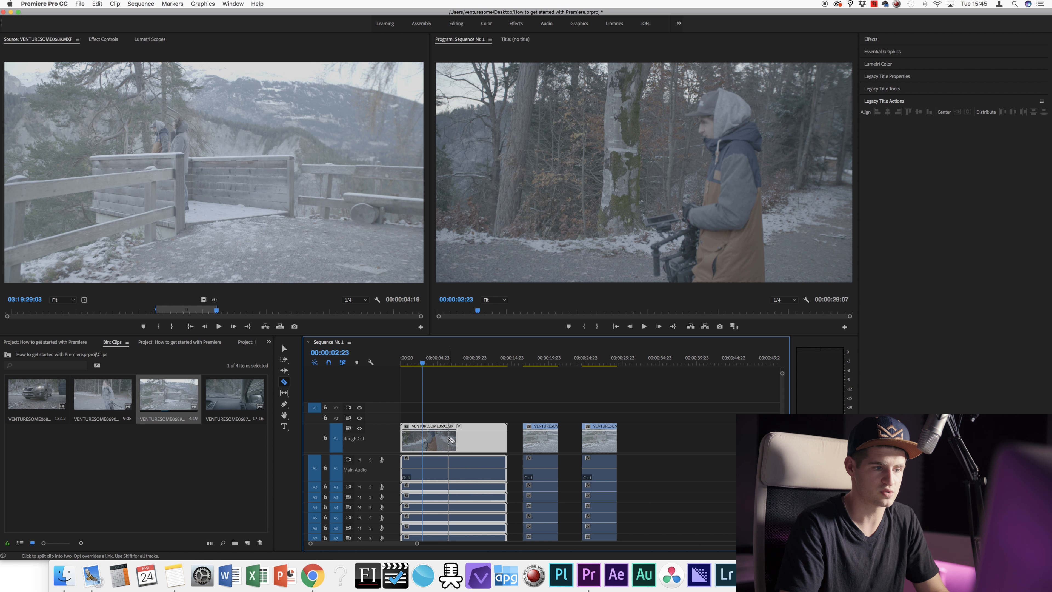
pyautogui.click(435, 432)
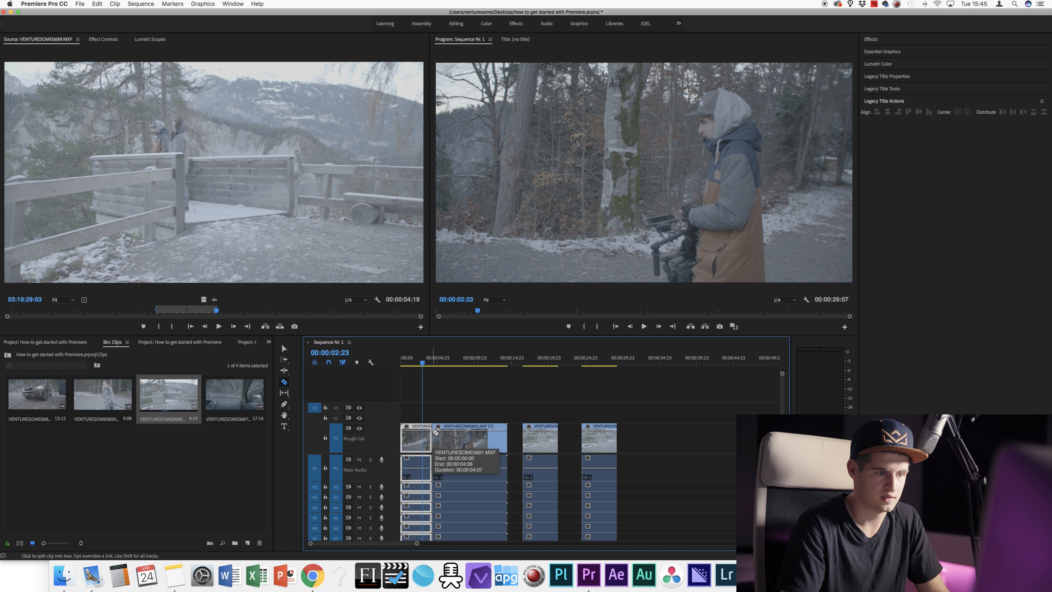
pyautogui.click(439, 429)
pyautogui.press('v')
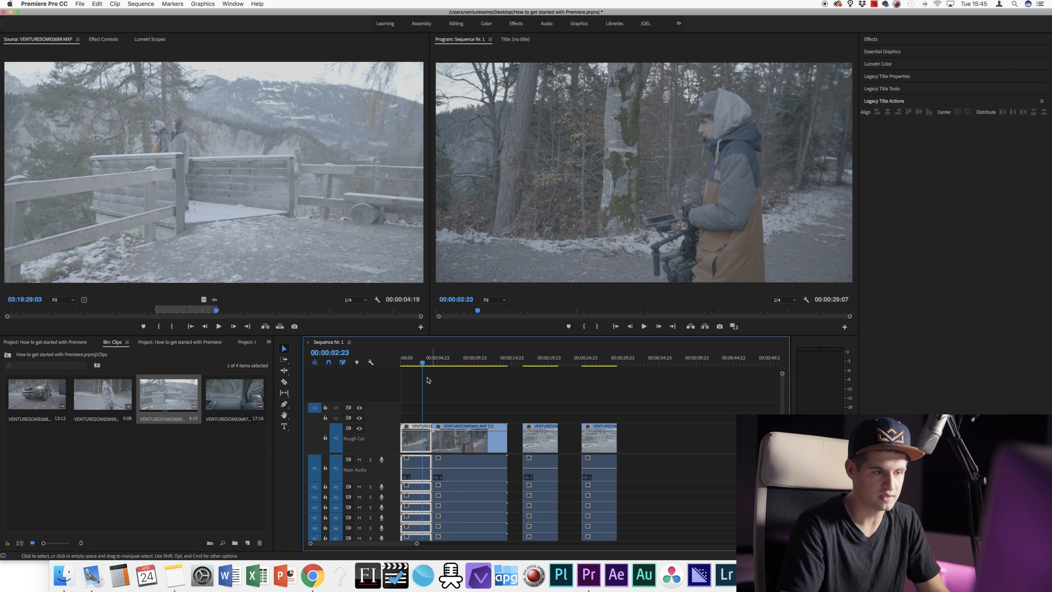
pyautogui.moveTo(432, 399); pyautogui.dragTo(452, 438)
pyautogui.click(448, 410)
# Step: Cut VENTURESOME0691 at 00:00:06:18, 00:00:09:03, and twice more near its end
pyautogui.click(450, 364)
pyautogui.press('c')
pyautogui.click(451, 434)
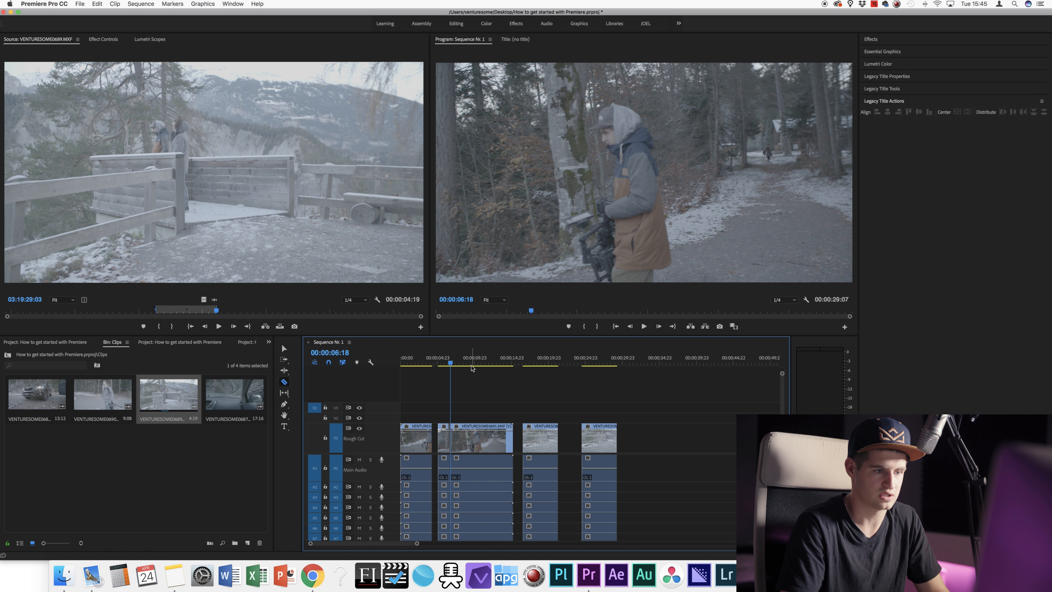
pyautogui.click(468, 364)
pyautogui.click(473, 437)
pyautogui.click(488, 435)
pyautogui.click(500, 433)
# Step: Shift the last two clips right, move a short piece via V4 back to V1, and push the 00:00:07:11 piece later
pyautogui.press('v')
pyautogui.moveTo(533, 397); pyautogui.dragTo(595, 497)
pyautogui.moveTo(537, 435); pyautogui.dragTo(597, 435)
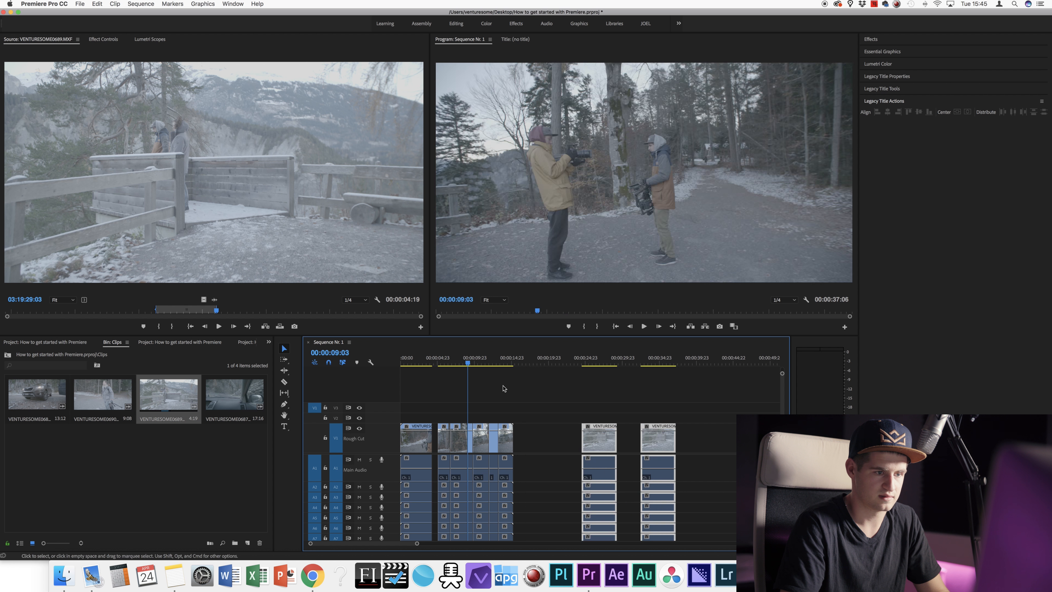
pyautogui.moveTo(482, 391)
pyautogui.mouseDown()
pyautogui.moveTo(524, 470)
pyautogui.moveTo(497, 419)
pyautogui.moveTo(476, 444)
pyautogui.moveTo(519, 439)
pyautogui.moveTo(513, 431)
pyautogui.moveTo(461, 410)
pyautogui.mouseUp()
pyautogui.moveTo(537, 439); pyautogui.dragTo(493, 433)
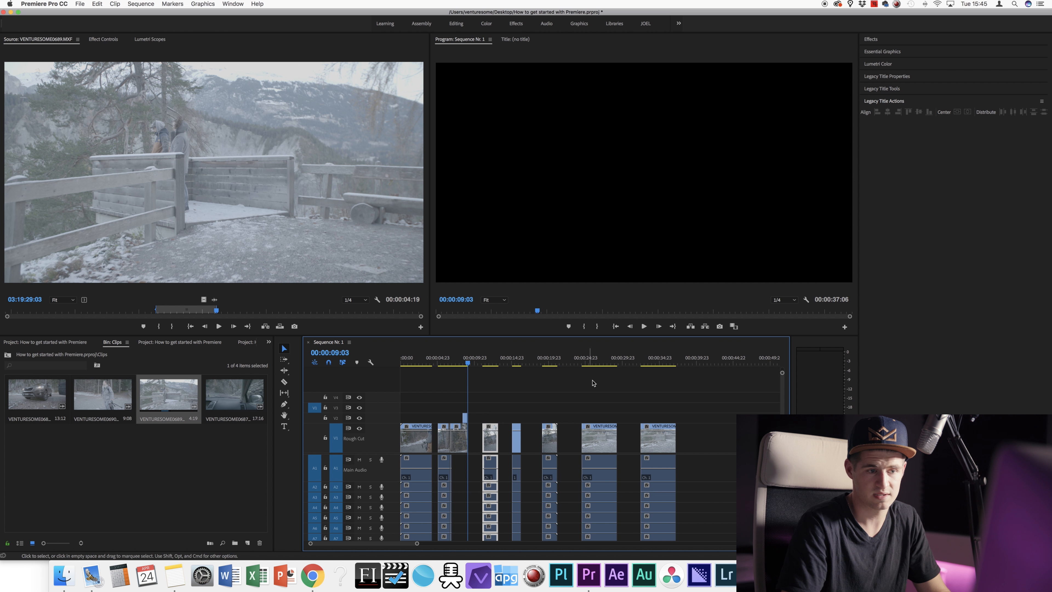
pyautogui.click(662, 360)
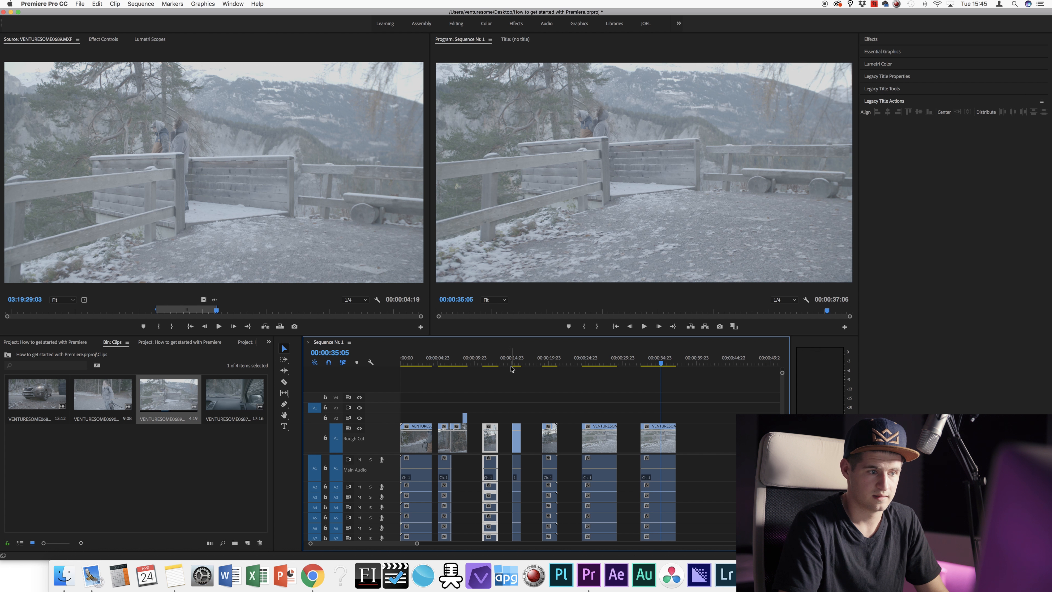
pyautogui.click(420, 362)
pyautogui.moveTo(411, 361); pyautogui.dragTo(456, 362)
pyautogui.moveTo(460, 437); pyautogui.dragTo(706, 433)
# Step: Delete the short V1 video piece before 00:00:26:05, keeping its audio
pyautogui.click(596, 364)
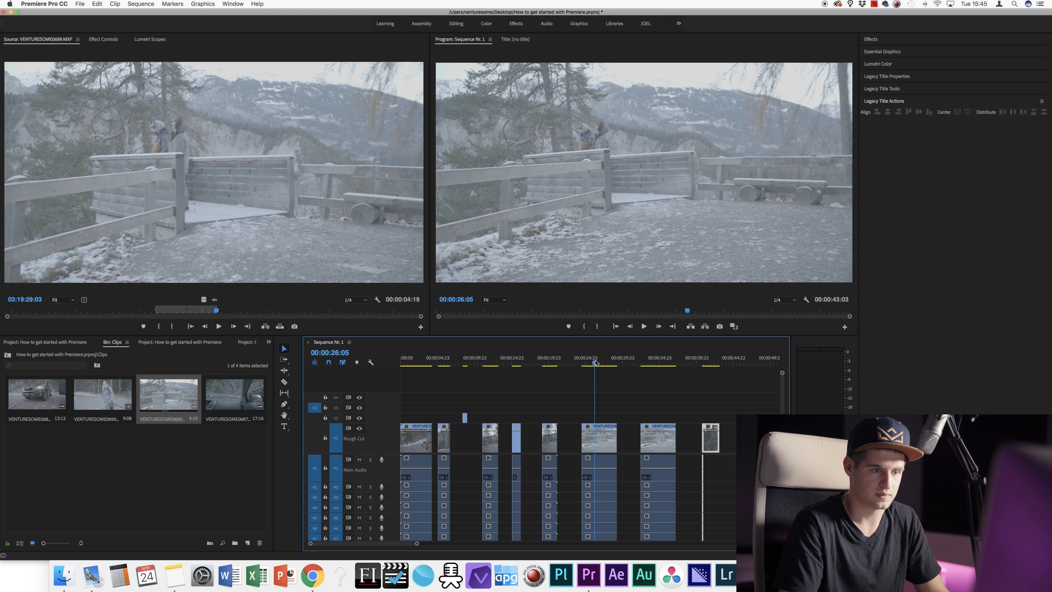
pyautogui.press('c')
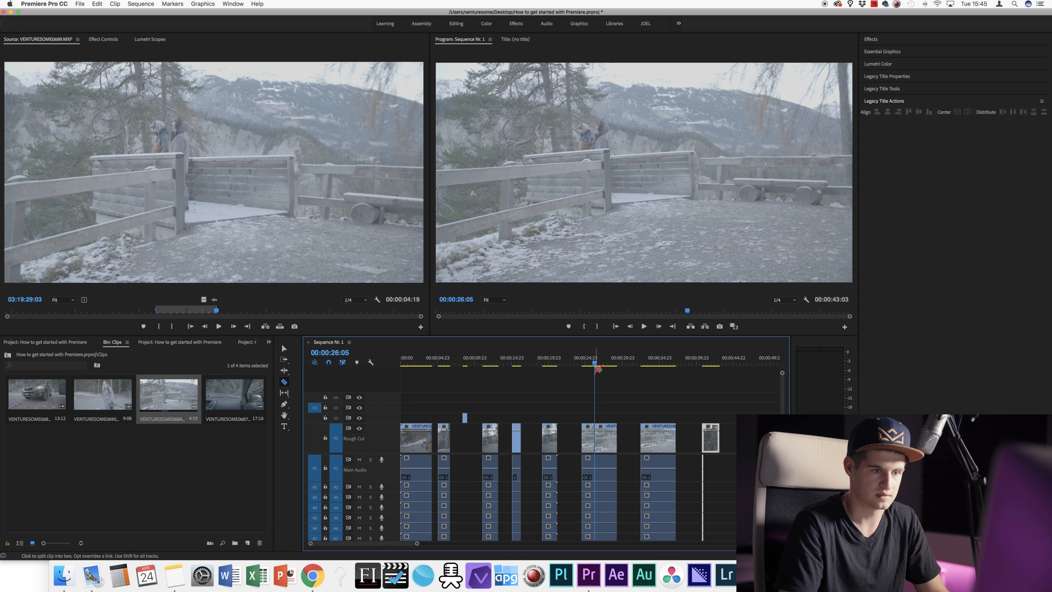
pyautogui.press('v')
pyautogui.moveTo(580, 408); pyautogui.dragTo(732, 439)
pyautogui.press('Delete')
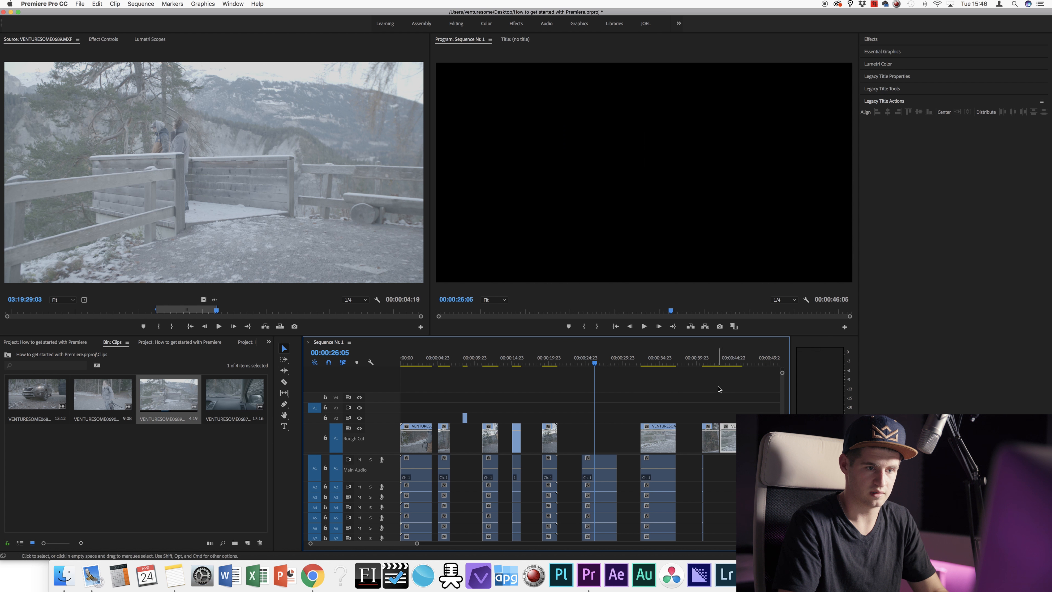
# Step: Play back the sequence around 00:00:41:22 to 00:00:42:11 to review the edit
pyautogui.click(713, 360)
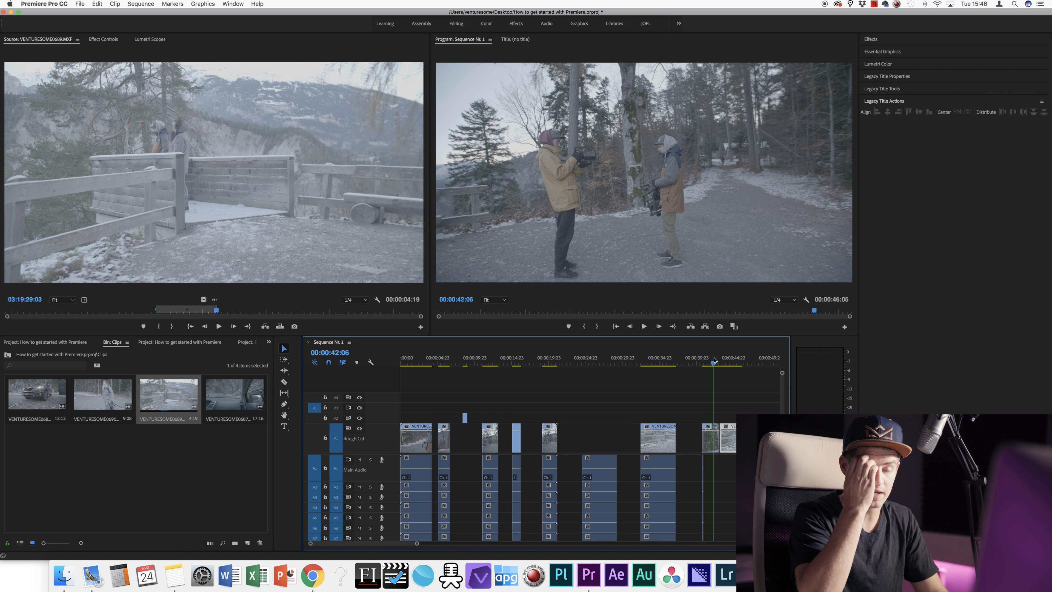
pyautogui.click(711, 361)
pyautogui.press('space')
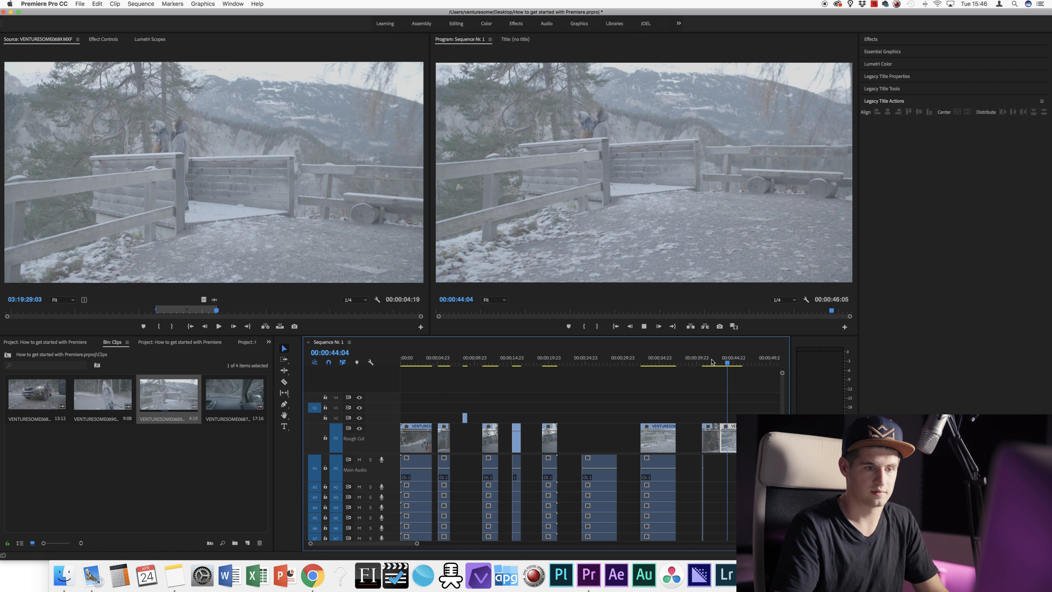
pyautogui.click(715, 363)
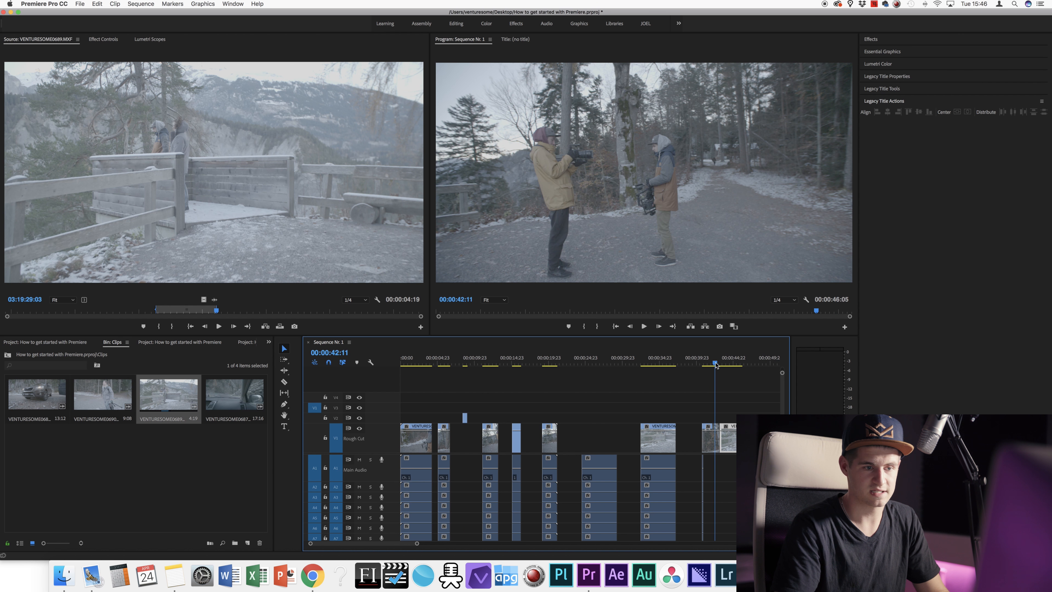
pyautogui.press('space')
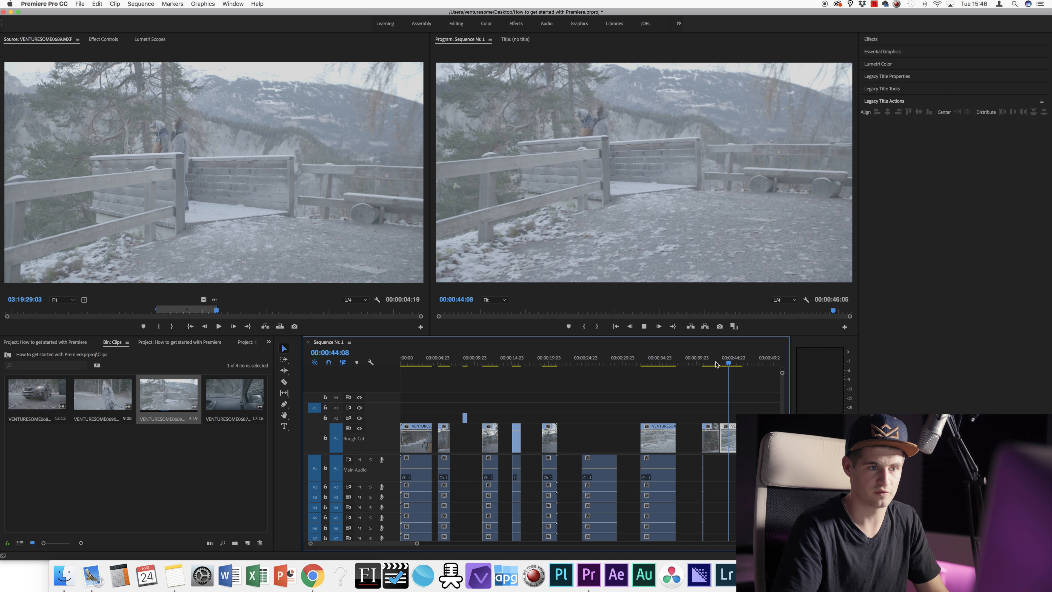
pyautogui.click(712, 364)
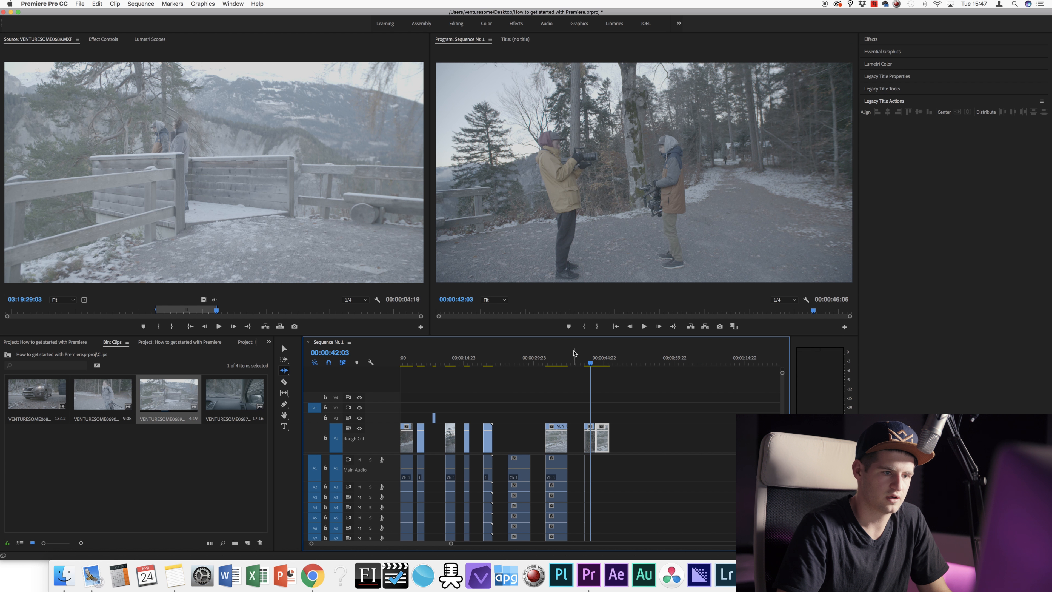
pyautogui.click(562, 356)
pyautogui.press('=')
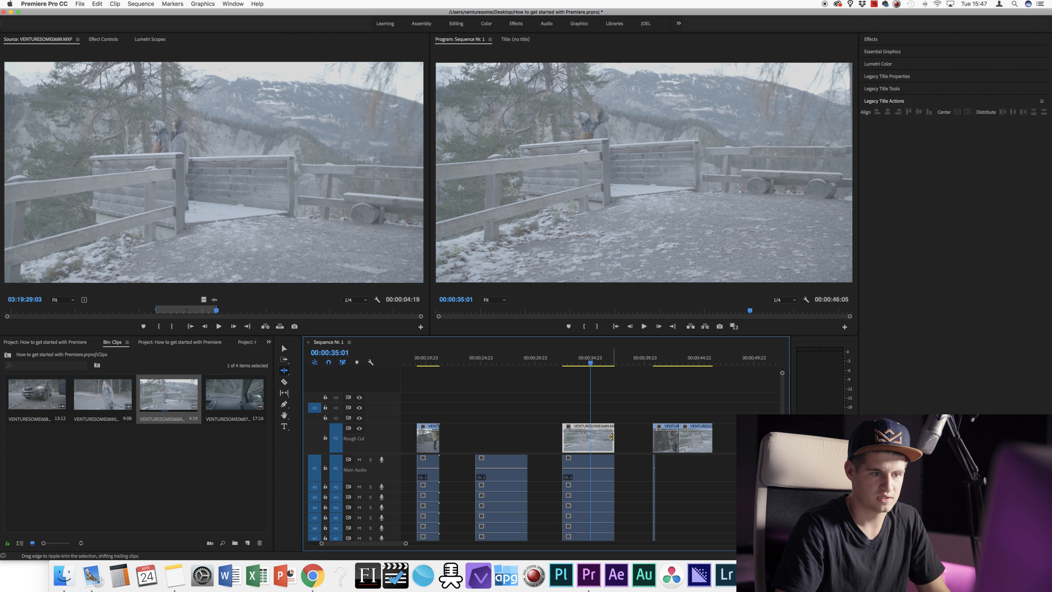
pyautogui.moveTo(612, 437)
pyautogui.mouseDown()
pyautogui.moveTo(567, 441)
pyautogui.moveTo(612, 439)
pyautogui.moveTo(593, 441)
pyautogui.mouseUp()
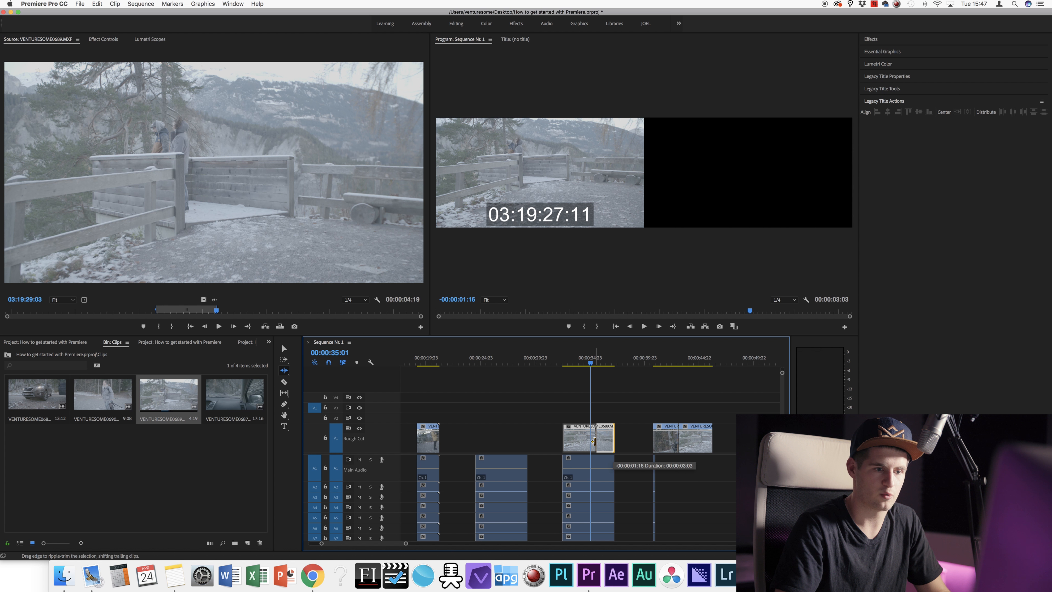
pyautogui.moveTo(593, 441); pyautogui.dragTo(594, 441)
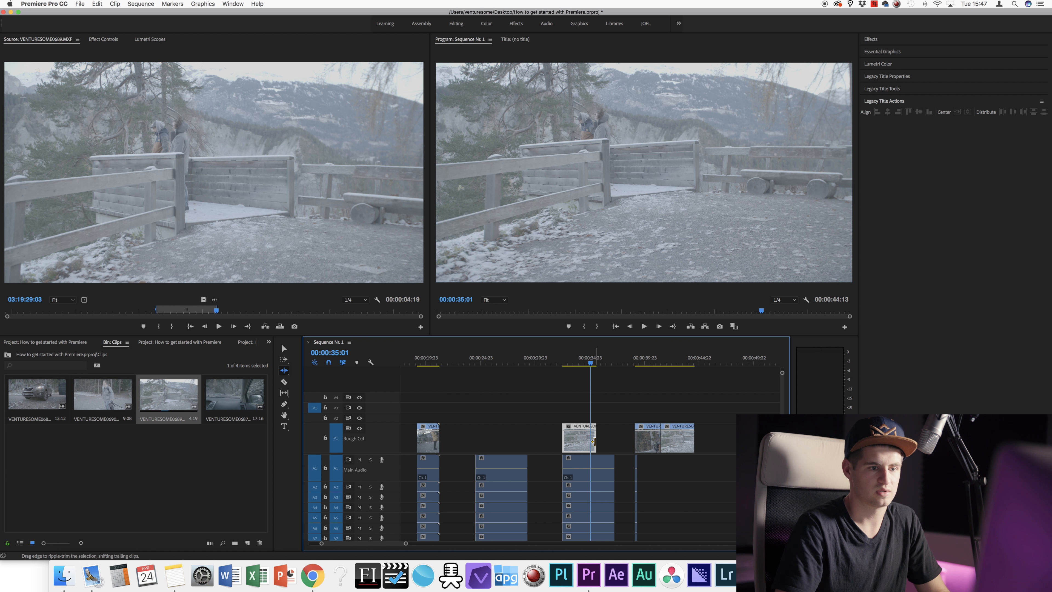
pyautogui.moveTo(593, 440); pyautogui.dragTo(611, 437)
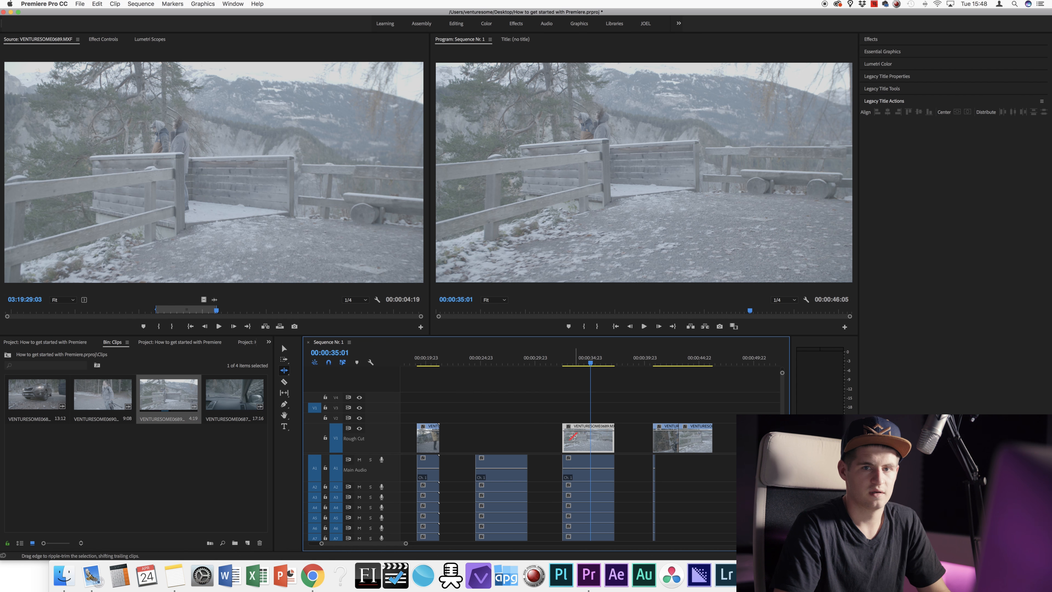
pyautogui.moveTo(566, 439); pyautogui.dragTo(586, 435)
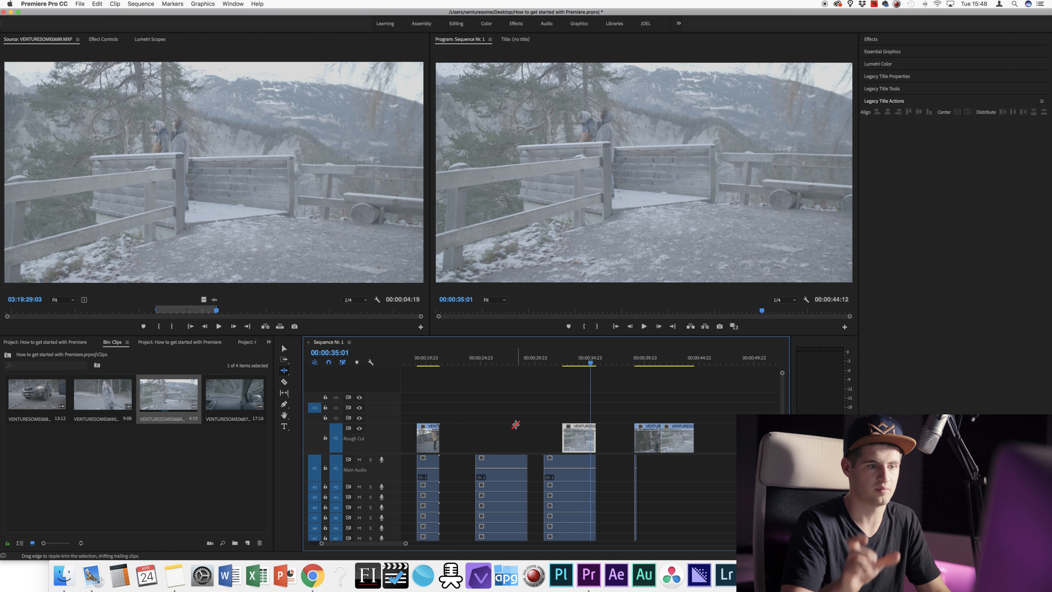
pyautogui.press('super+z')
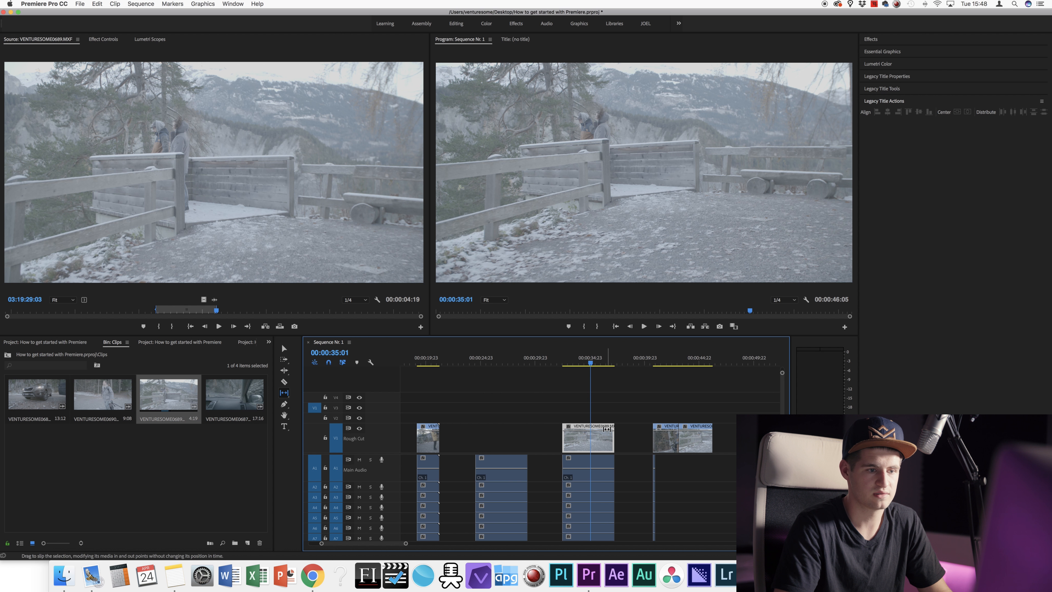
# Step: Move the VENTURESOME0689 clip right so it butts against the following clip
pyautogui.moveTo(593, 367)
pyautogui.mouseDown()
pyautogui.moveTo(579, 365)
pyautogui.moveTo(591, 364)
pyautogui.mouseUp()
pyautogui.press('v')
pyautogui.moveTo(579, 440); pyautogui.dragTo(617, 440)
# Step: Review the cuts around 00:00:39–00:00:41 and select the short middle V1 clip
pyautogui.click(659, 363)
pyautogui.moveTo(659, 364); pyautogui.dragTo(662, 364)
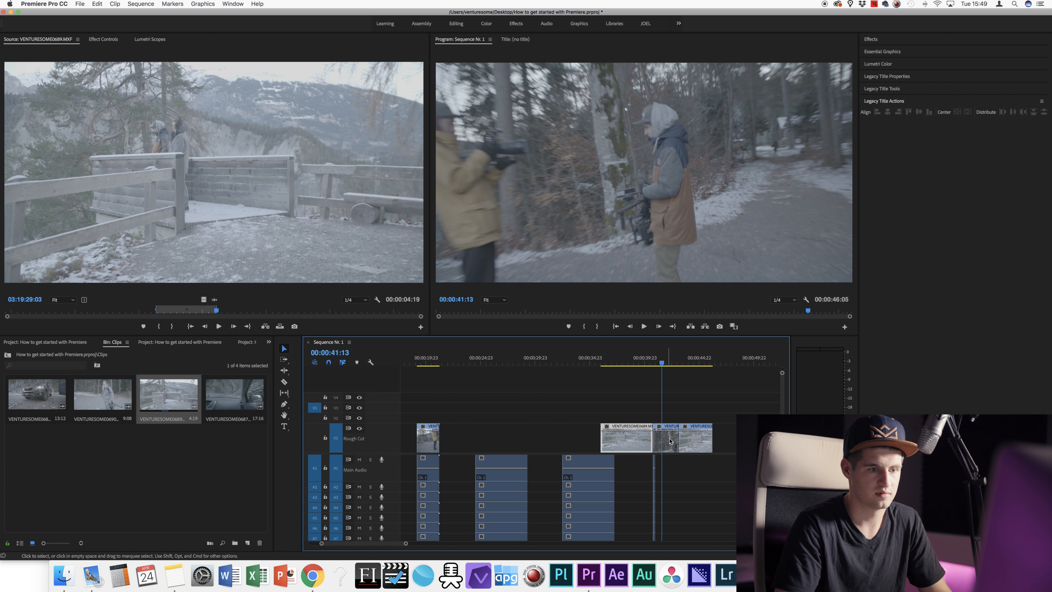
pyautogui.click(667, 439)
pyautogui.press('space')
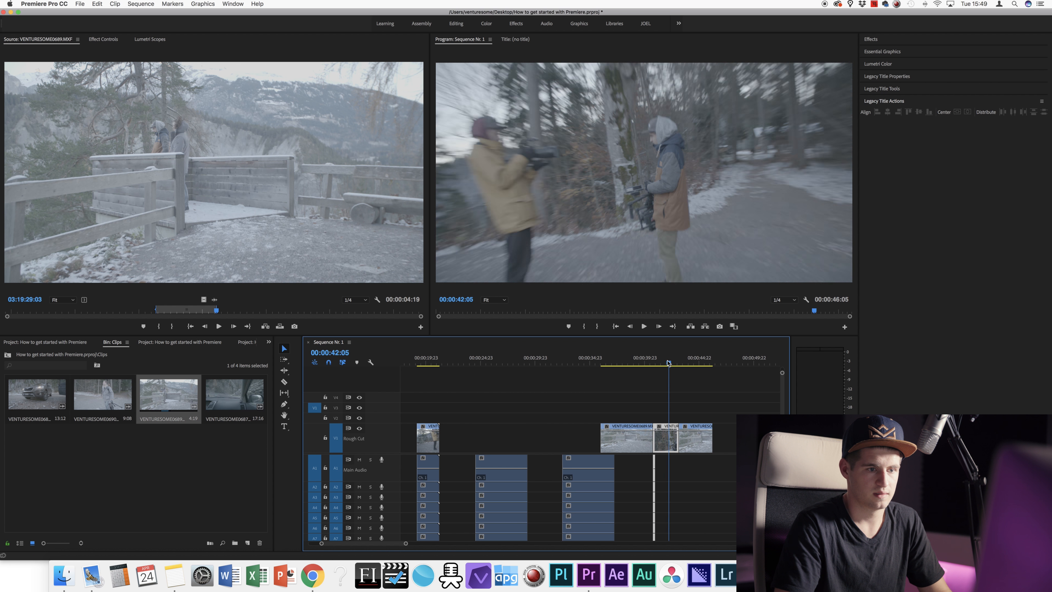
pyautogui.moveTo(666, 362); pyautogui.dragTo(642, 363)
pyautogui.click(648, 417)
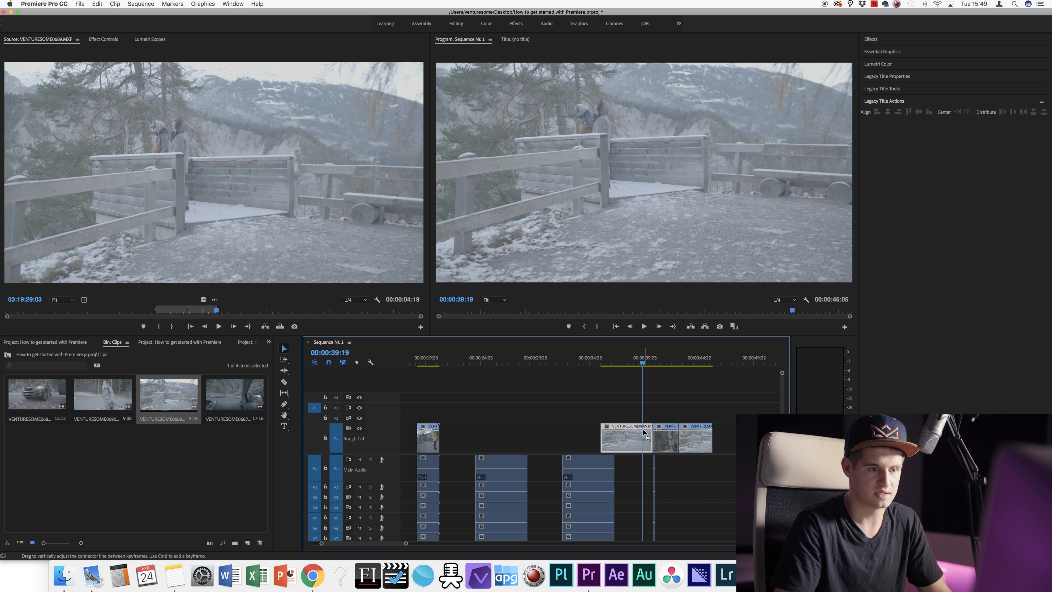
pyautogui.moveTo(677, 362)
pyautogui.mouseDown()
pyautogui.moveTo(694, 364)
pyautogui.moveTo(662, 366)
pyautogui.mouseUp()
pyautogui.click(694, 432)
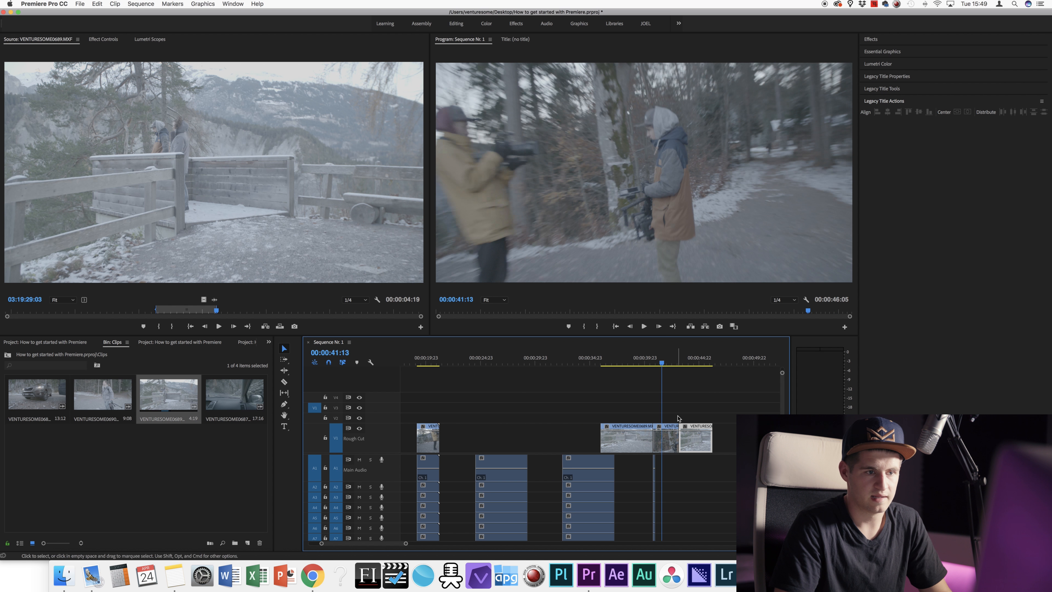
pyautogui.click(666, 440)
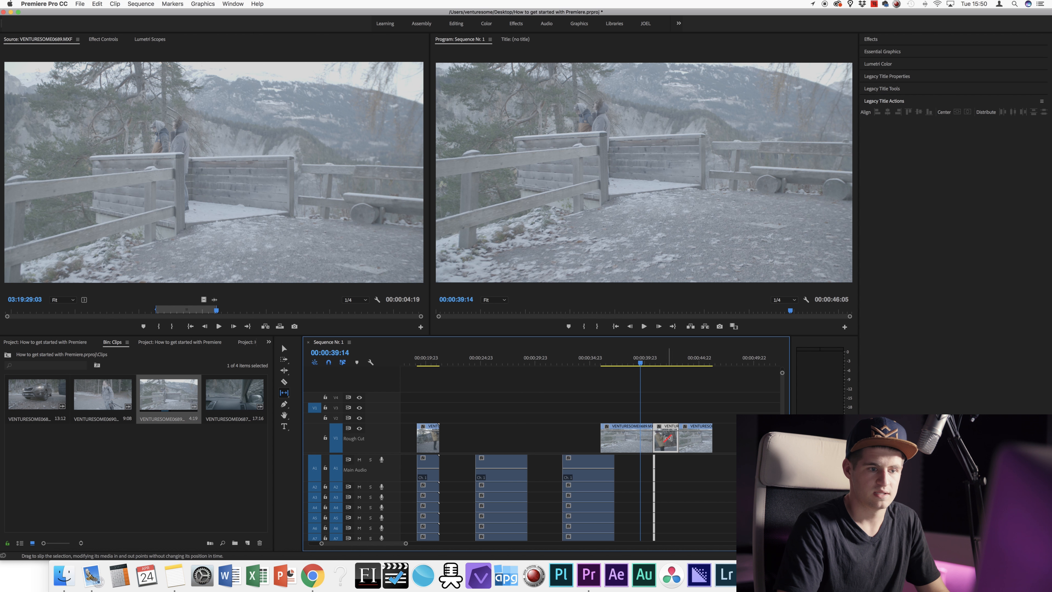
# Step: Unlink the short middle clip from its audio
pyautogui.rightClick(666, 437)
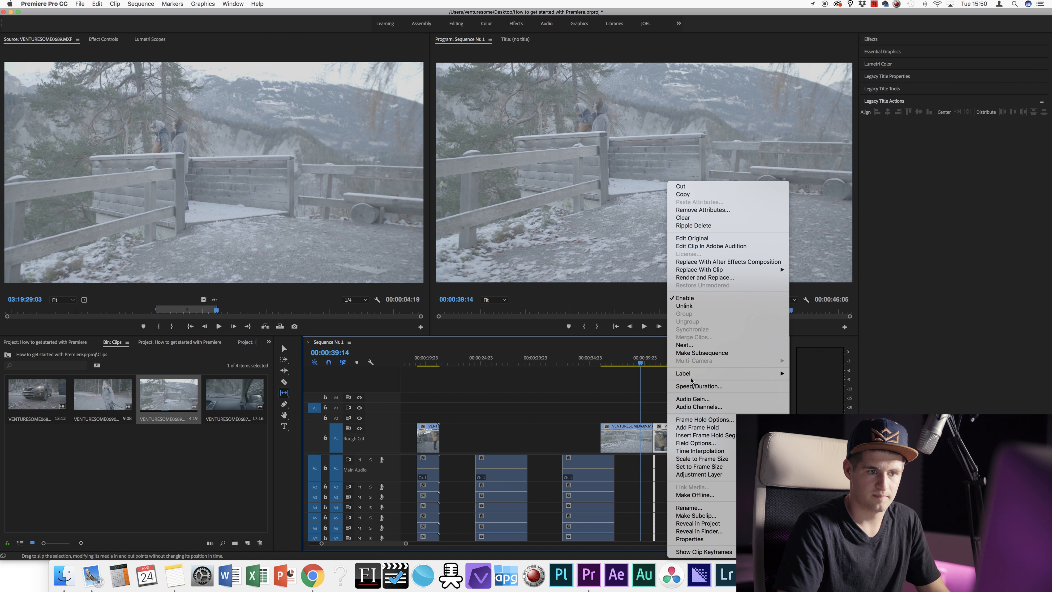
pyautogui.click(688, 308)
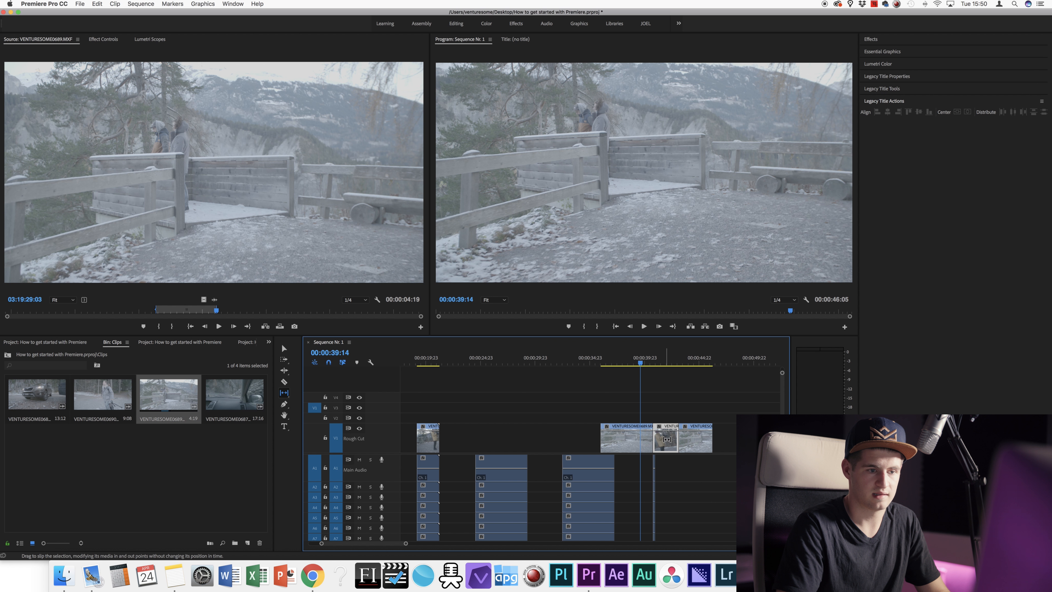
pyautogui.press('Right')
pyautogui.press('Right')
pyautogui.press('Right')
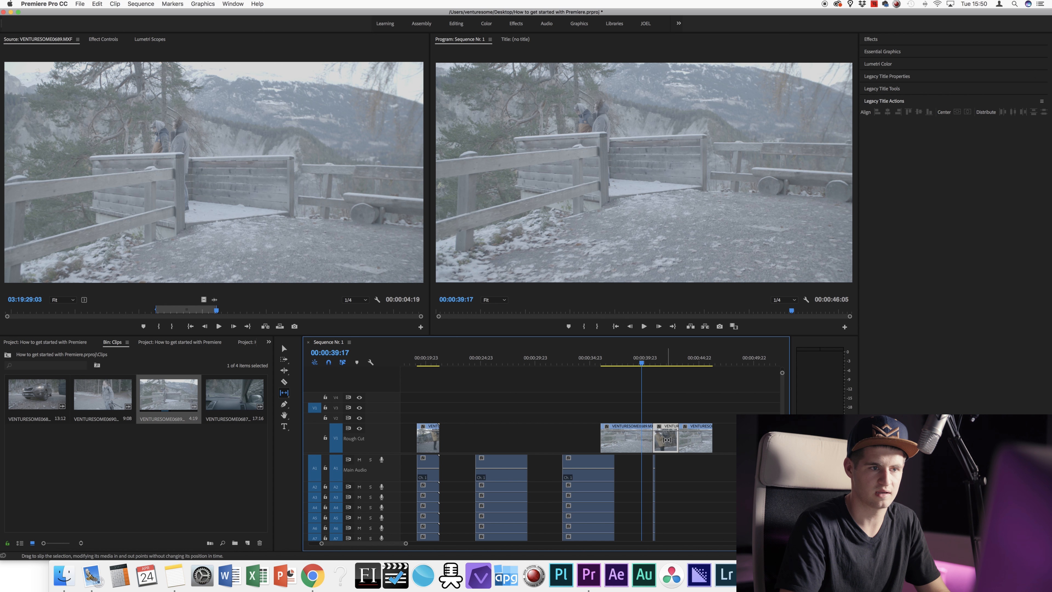
pyautogui.click(665, 365)
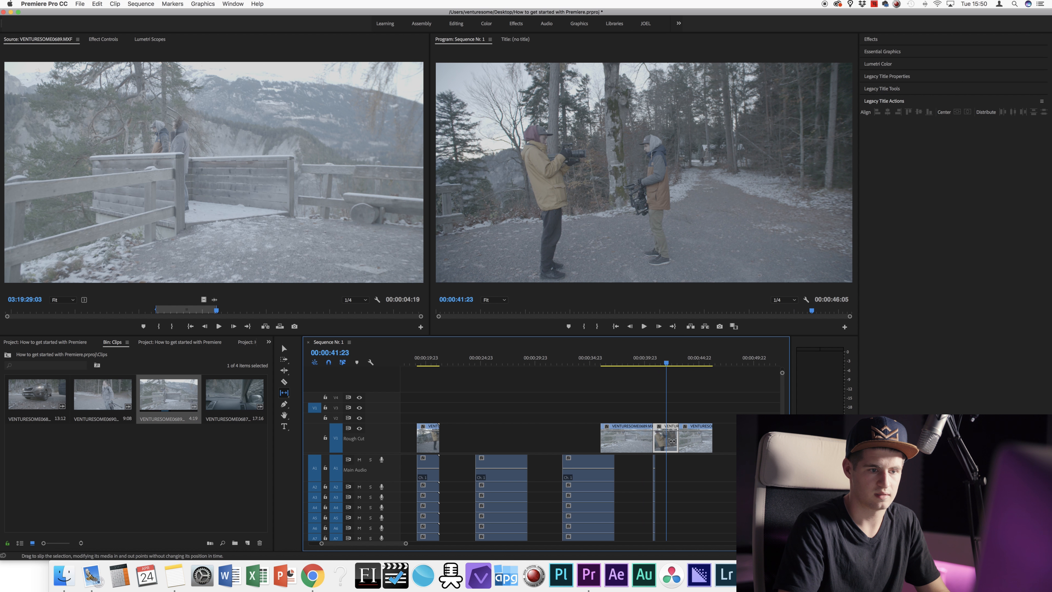
# Step: Slip the middle clip's footage, first earlier by 00:00:01:18, then by +00:00:00:17
pyautogui.moveTo(671, 440)
pyautogui.mouseDown()
pyautogui.moveTo(636, 442)
pyautogui.moveTo(699, 438)
pyautogui.moveTo(678, 431)
pyautogui.mouseUp()
pyautogui.click(661, 366)
pyautogui.moveTo(662, 366); pyautogui.dragTo(654, 366)
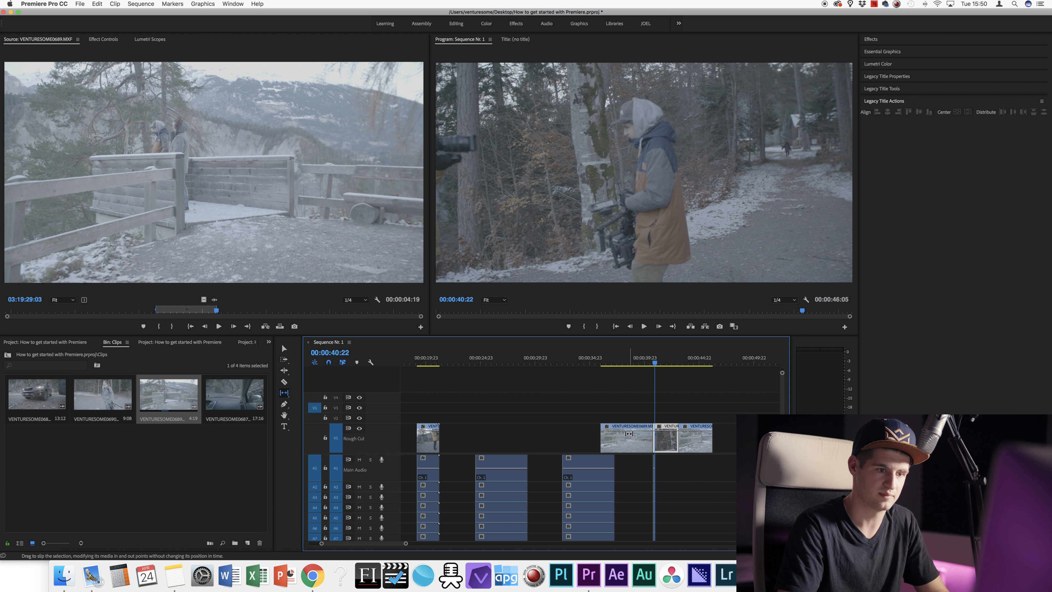
pyautogui.moveTo(666, 433)
pyautogui.mouseDown()
pyautogui.moveTo(651, 433)
pyautogui.moveTo(672, 428)
pyautogui.mouseUp()
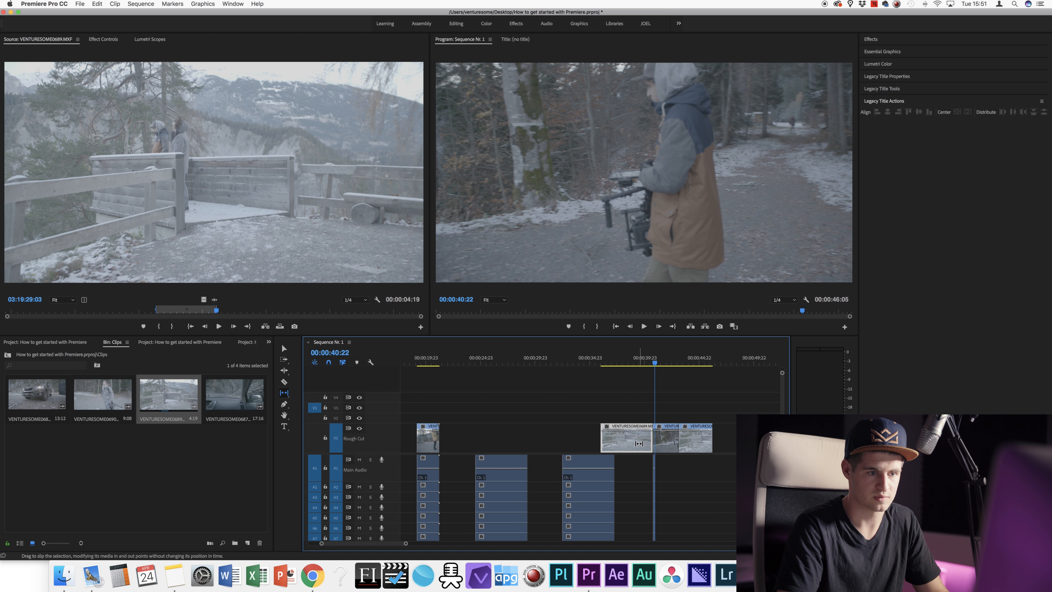
pyautogui.moveTo(656, 436); pyautogui.dragTo(678, 434)
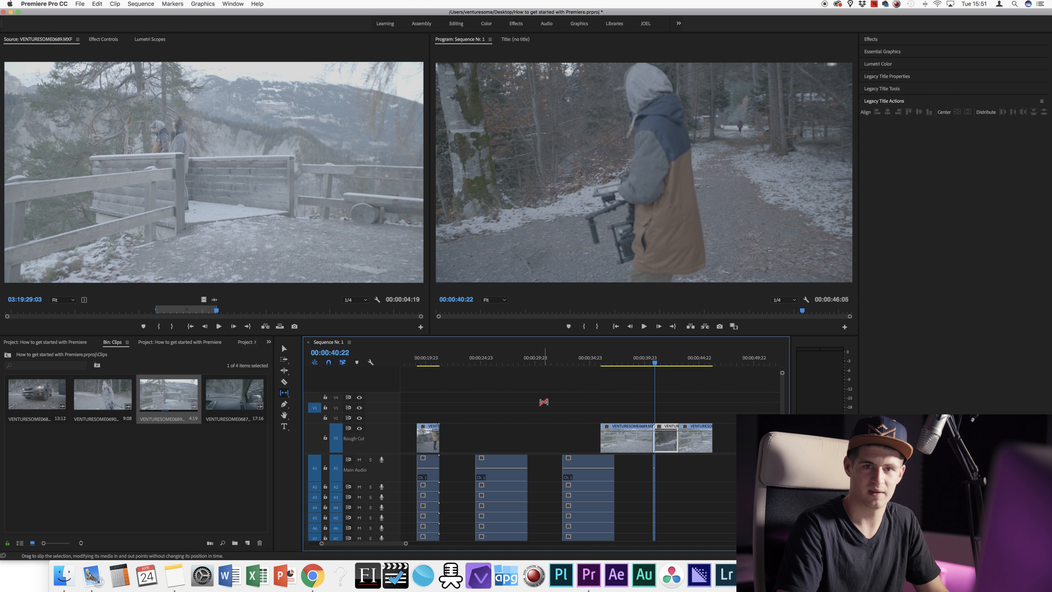
pyautogui.press('r')
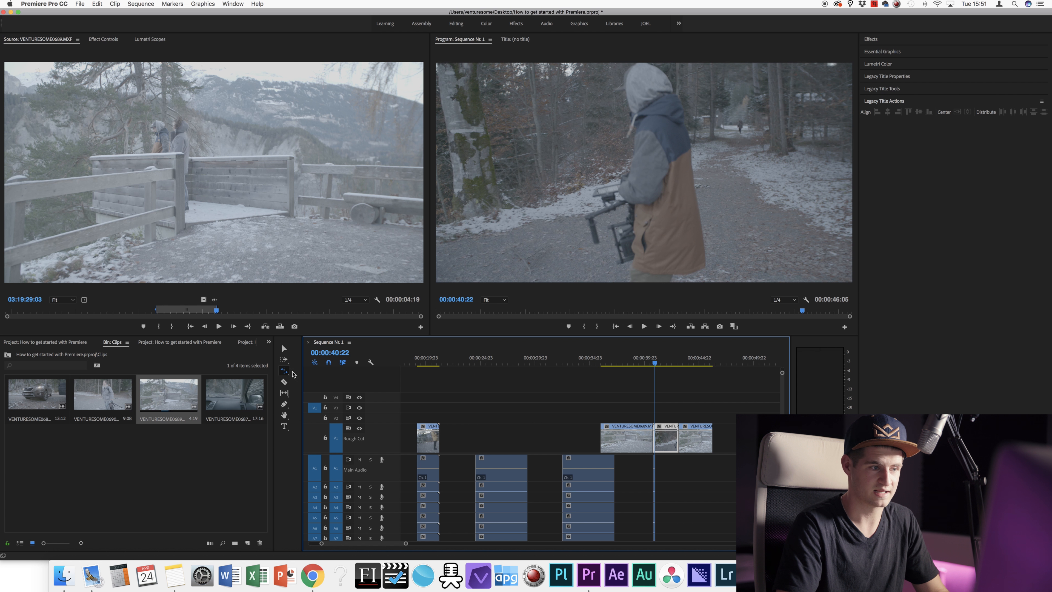
# Step: Rate-stretch the last V1 clip longer with the Rate Stretch Tool and play it back
pyautogui.click(288, 375)
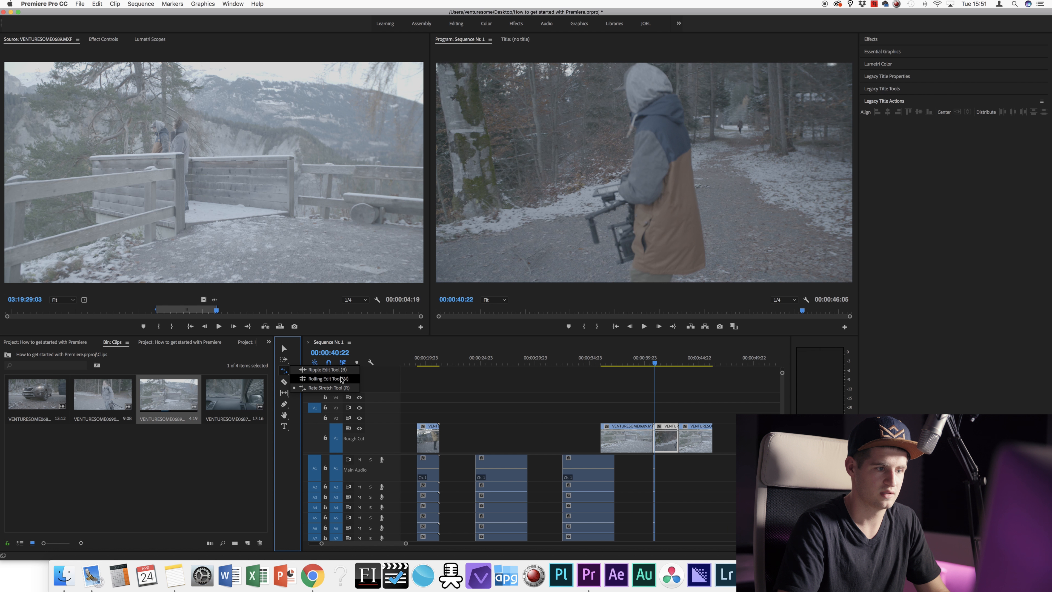
pyautogui.click(327, 388)
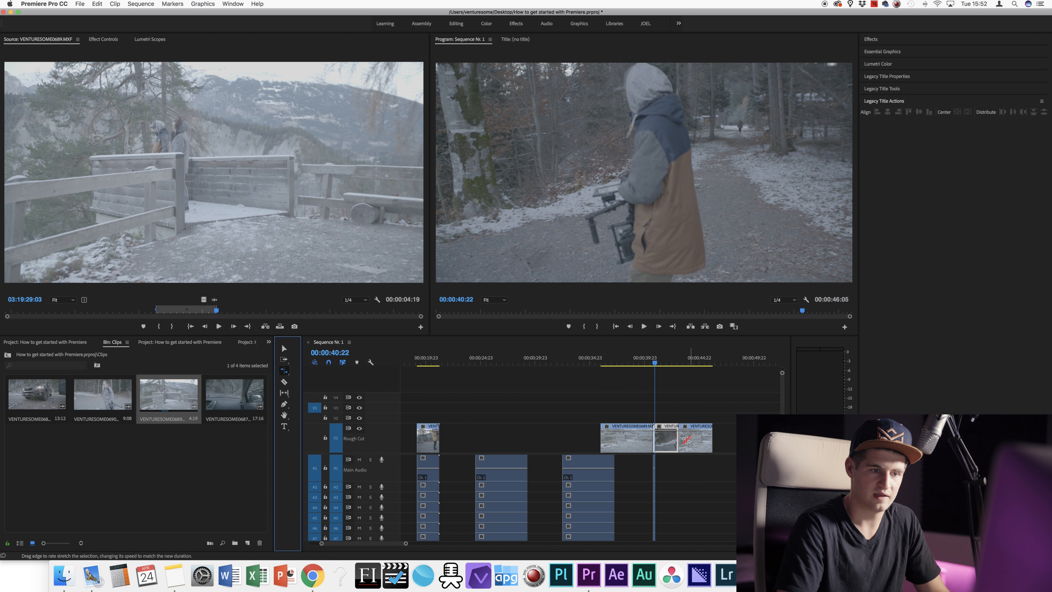
pyautogui.moveTo(708, 438); pyautogui.dragTo(770, 437)
pyautogui.click(700, 359)
pyautogui.press('space')
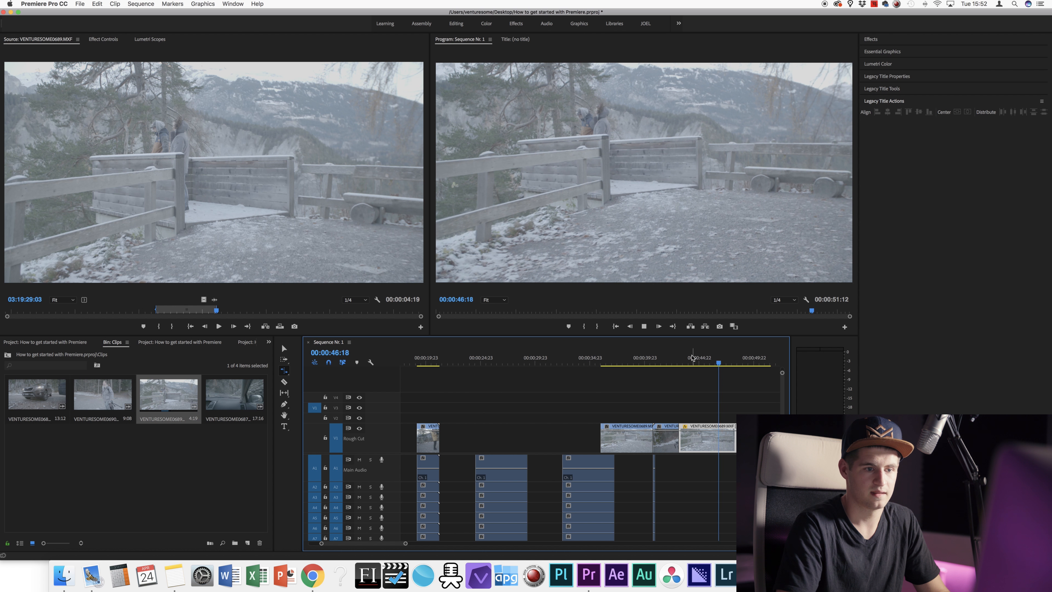
pyautogui.press('space')
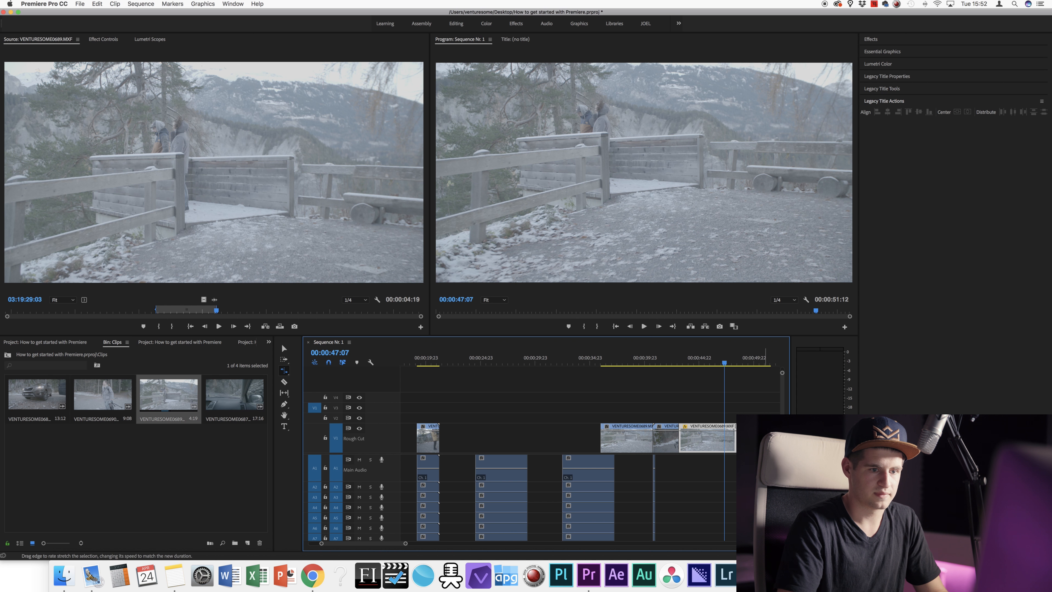
# Step: Speed the last clip up by shortening it twice, then undo the second speed change
pyautogui.moveTo(770, 438); pyautogui.dragTo(706, 438)
pyautogui.click(681, 363)
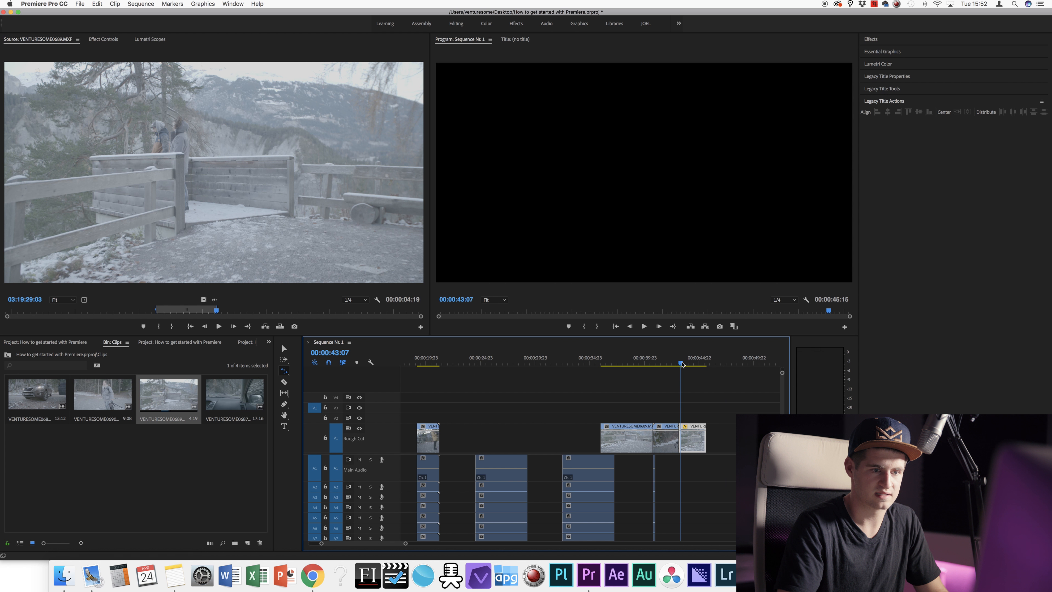
pyautogui.press('space')
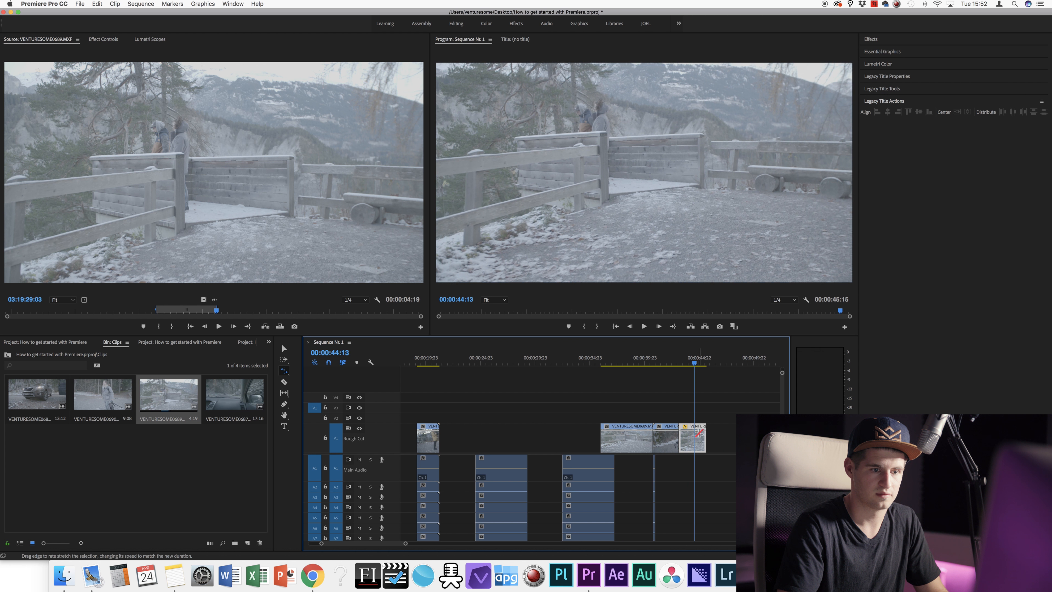
pyautogui.moveTo(704, 436); pyautogui.dragTo(684, 438)
pyautogui.click(681, 364)
pyautogui.press('space')
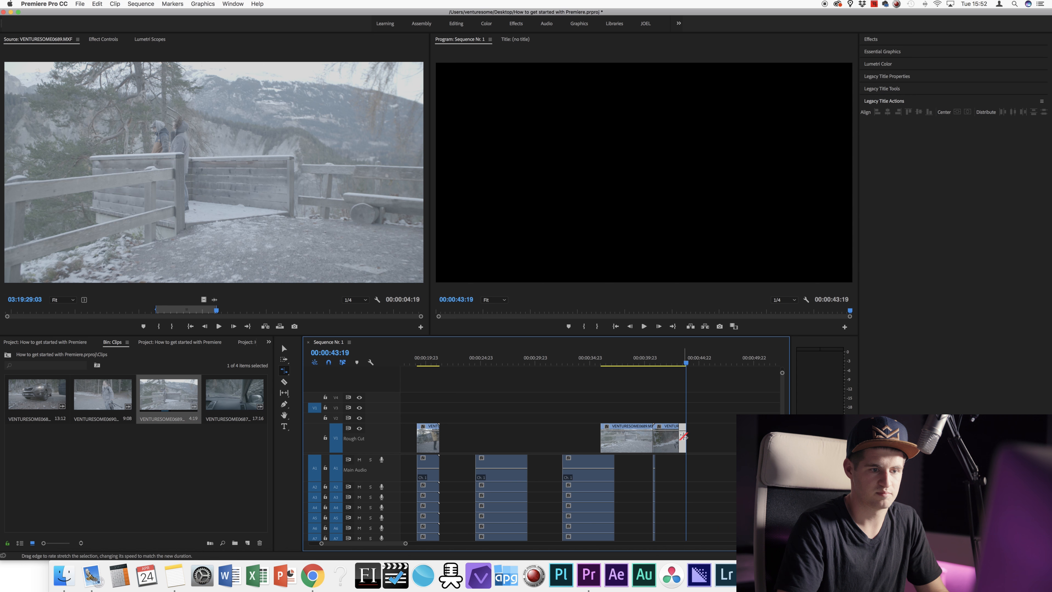
pyautogui.press('super+z')
# Step: Slow the last clip so the sequence ends at 00:00:48:18 and review it
pyautogui.click(690, 362)
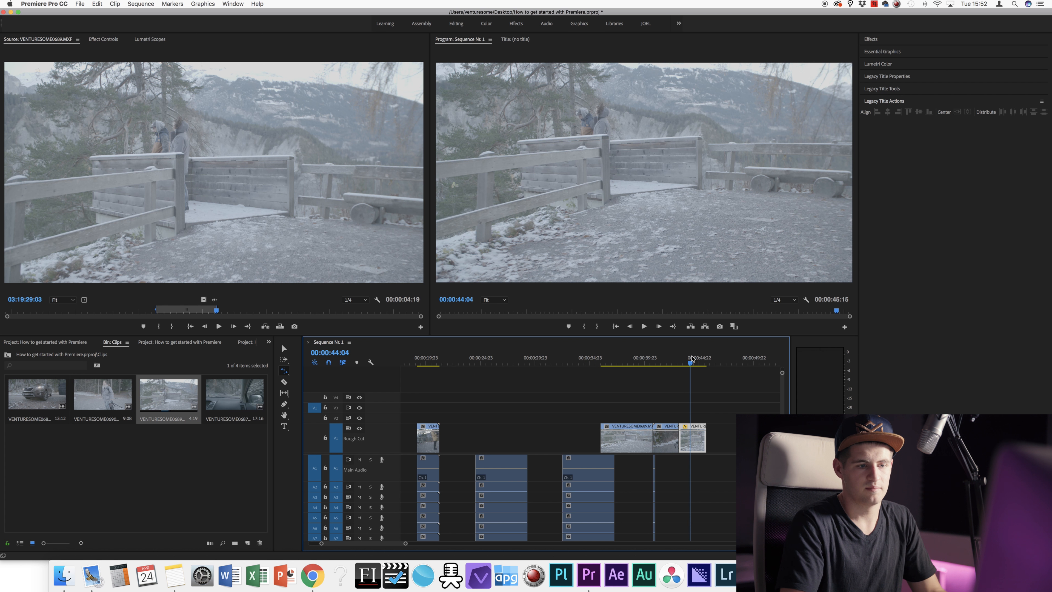
pyautogui.moveTo(705, 437); pyautogui.dragTo(733, 432)
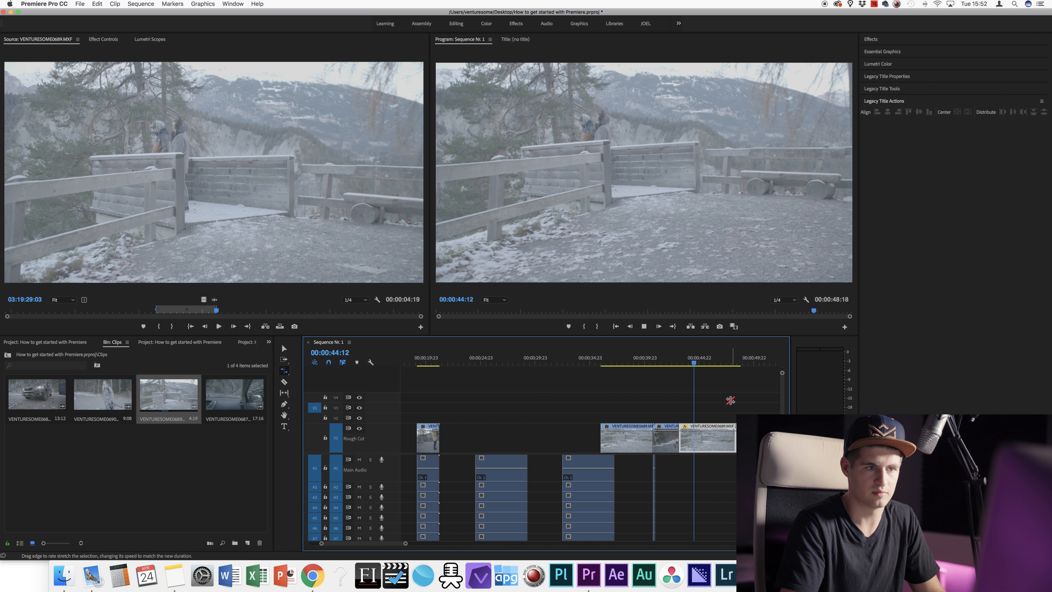
pyautogui.press('space')
pyautogui.moveTo(680, 437); pyautogui.dragTo(683, 436)
pyautogui.click(681, 364)
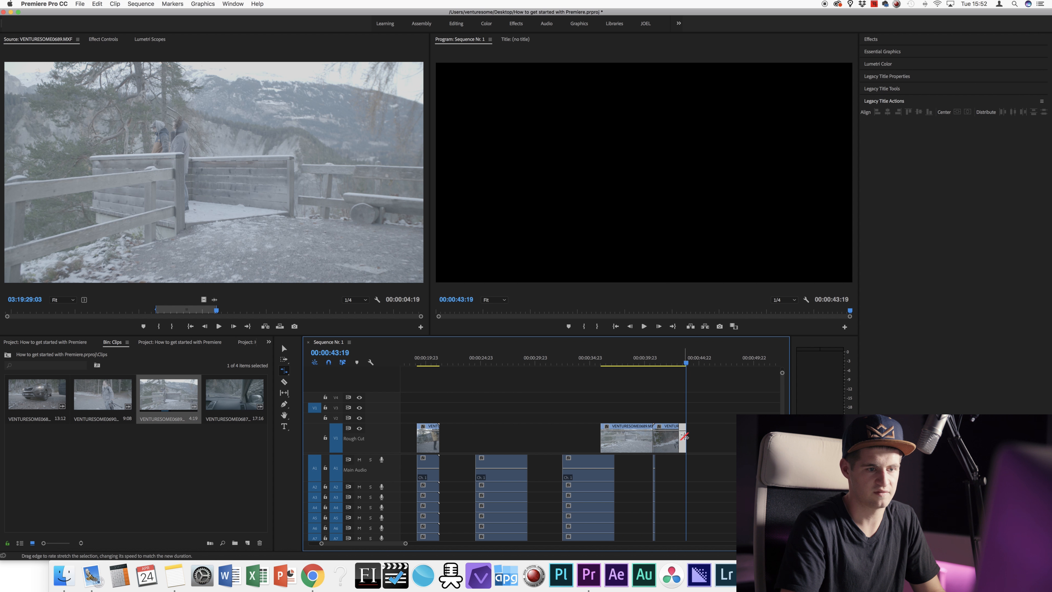
pyautogui.click(681, 364)
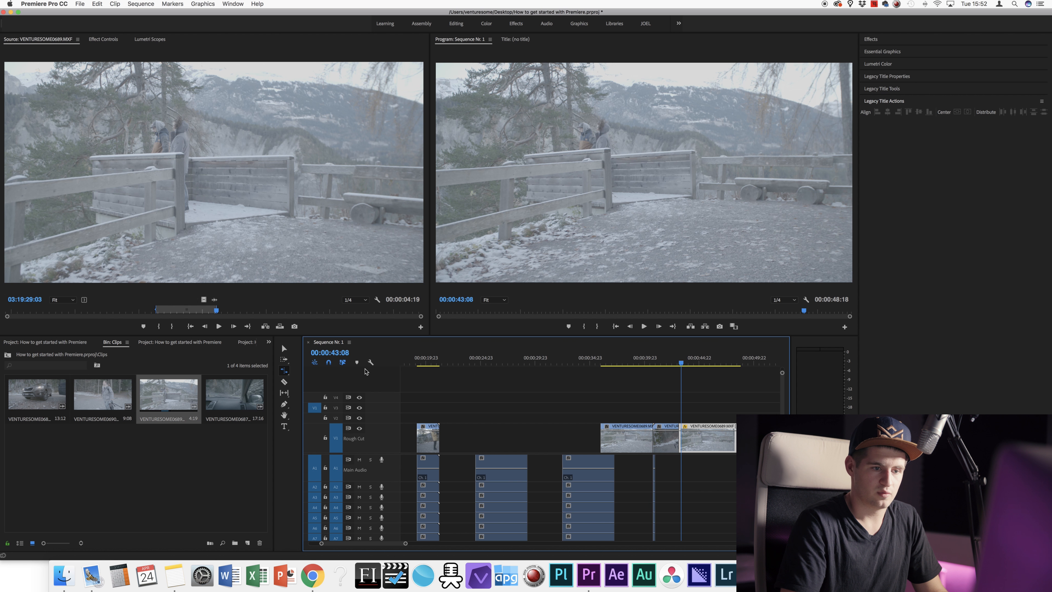
# Step: Zoom the timeline out and add a sequence marker at 00:00:30:18
pyautogui.press('v')
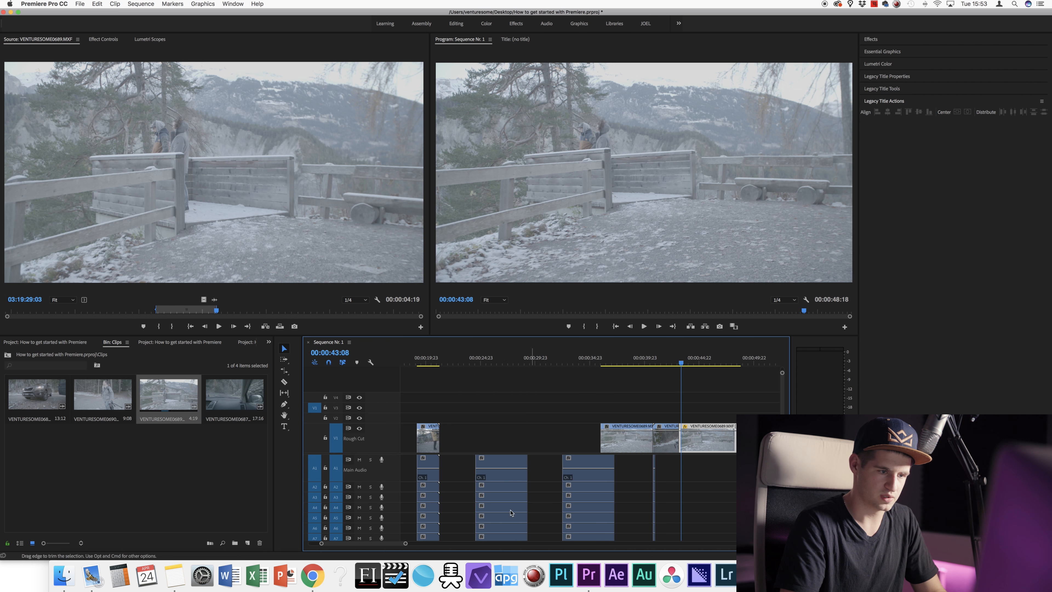
pyautogui.moveTo(405, 544); pyautogui.dragTo(487, 537)
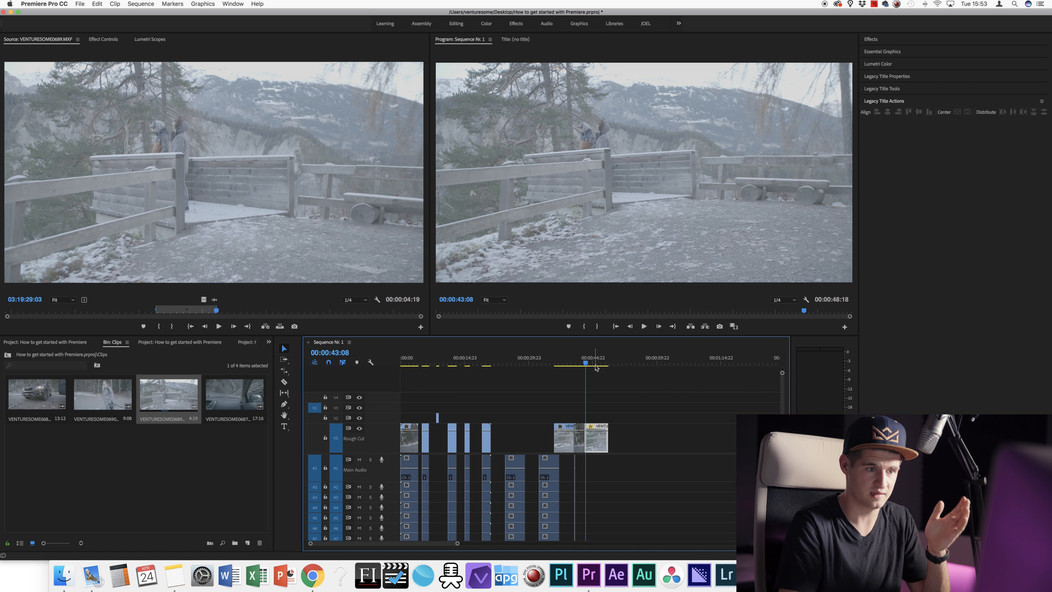
pyautogui.moveTo(585, 363); pyautogui.dragTo(533, 367)
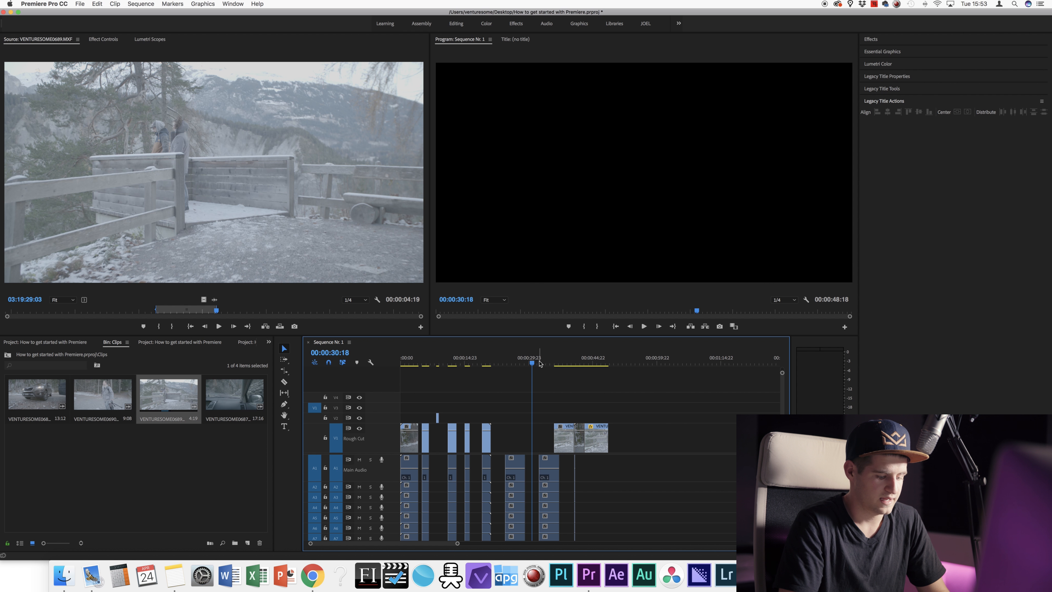
pyautogui.press('m')
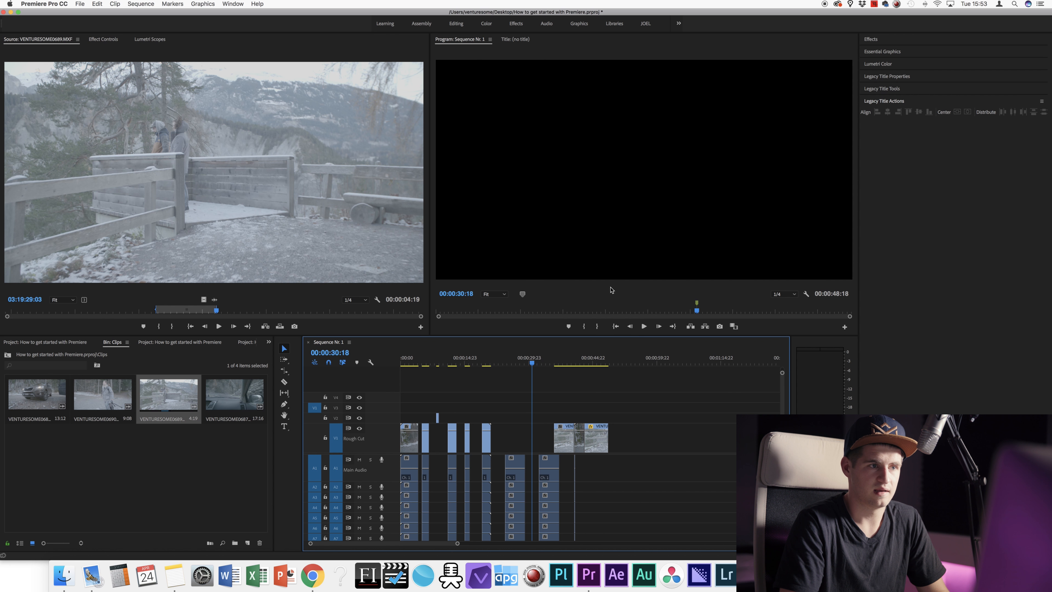
pyautogui.moveTo(699, 311); pyautogui.dragTo(708, 310)
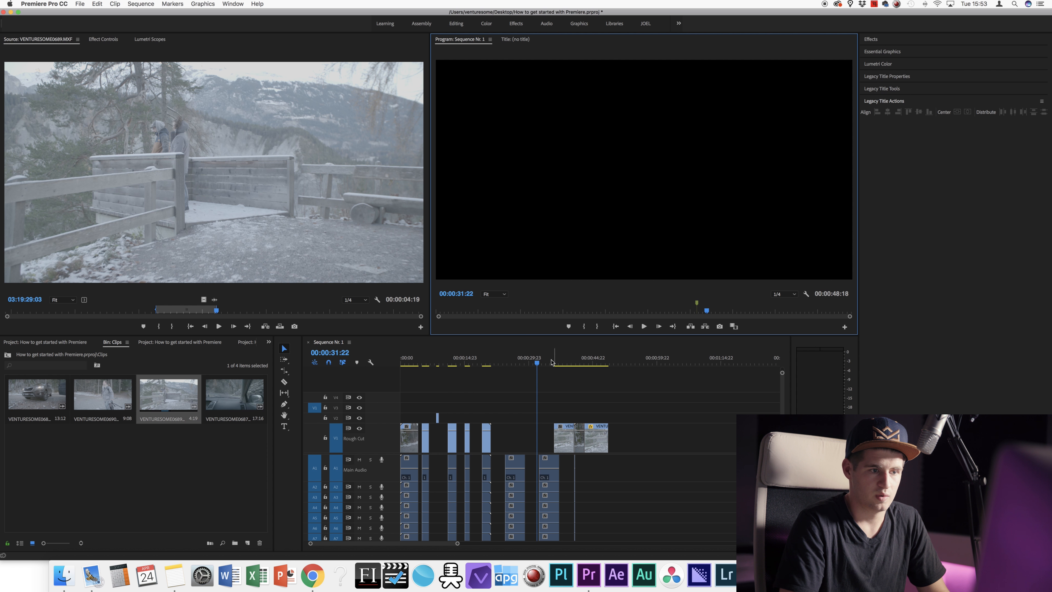
pyautogui.click(561, 362)
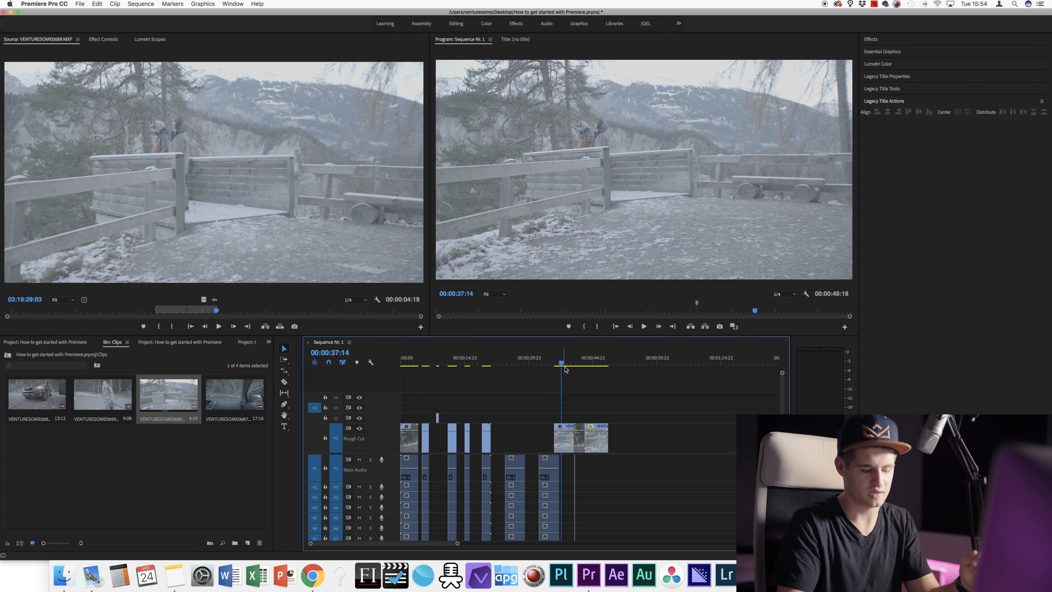
# Step: Add a second marker at 00:00:44:17 on the VENTURESOME0689 clip and adjust the timeline zoom
pyautogui.moveTo(564, 363); pyautogui.dragTo(582, 363)
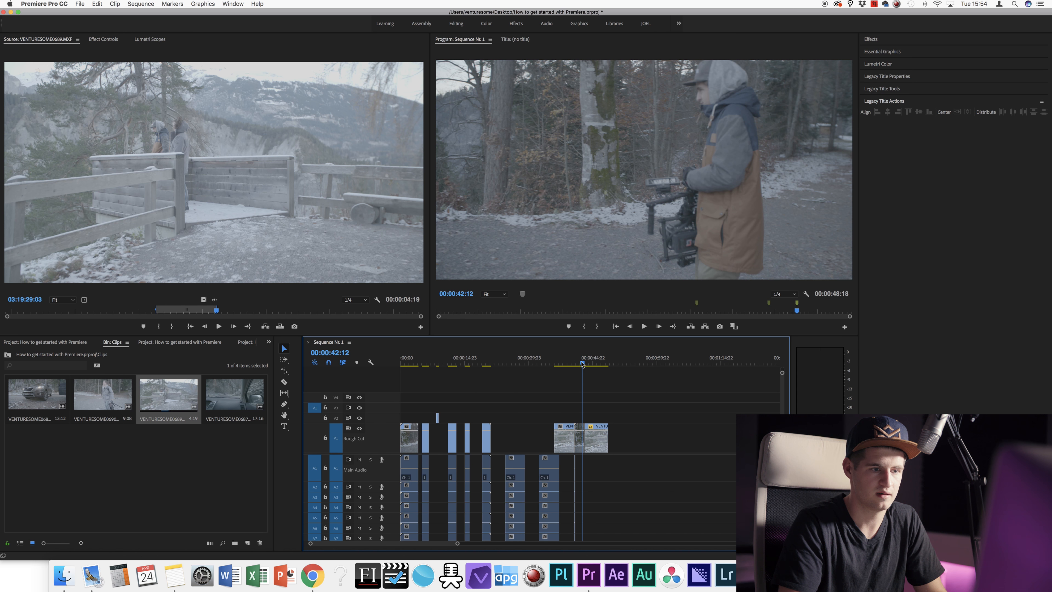
pyautogui.click(590, 361)
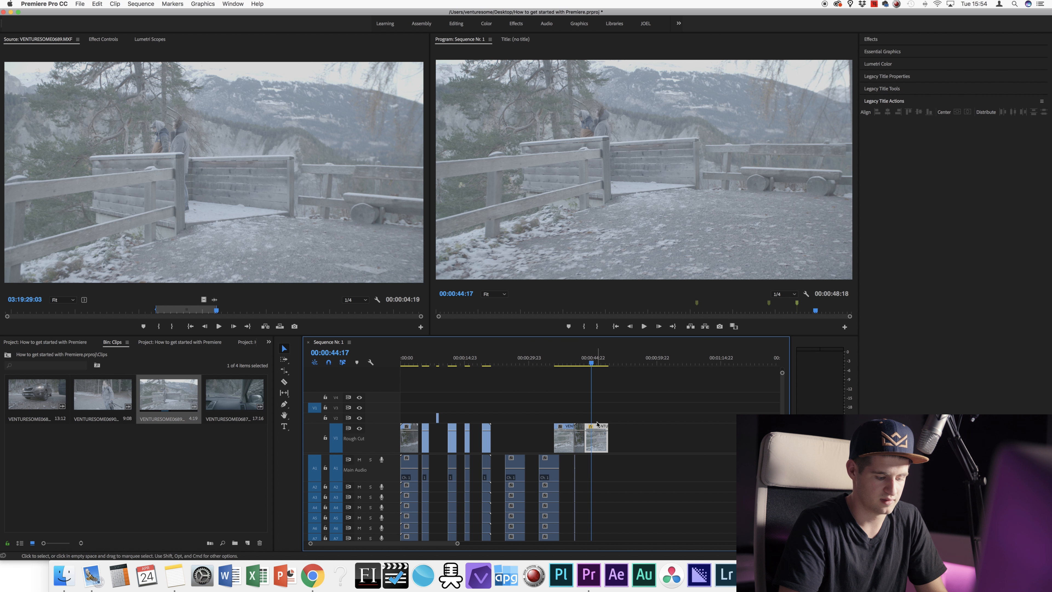
pyautogui.press('m')
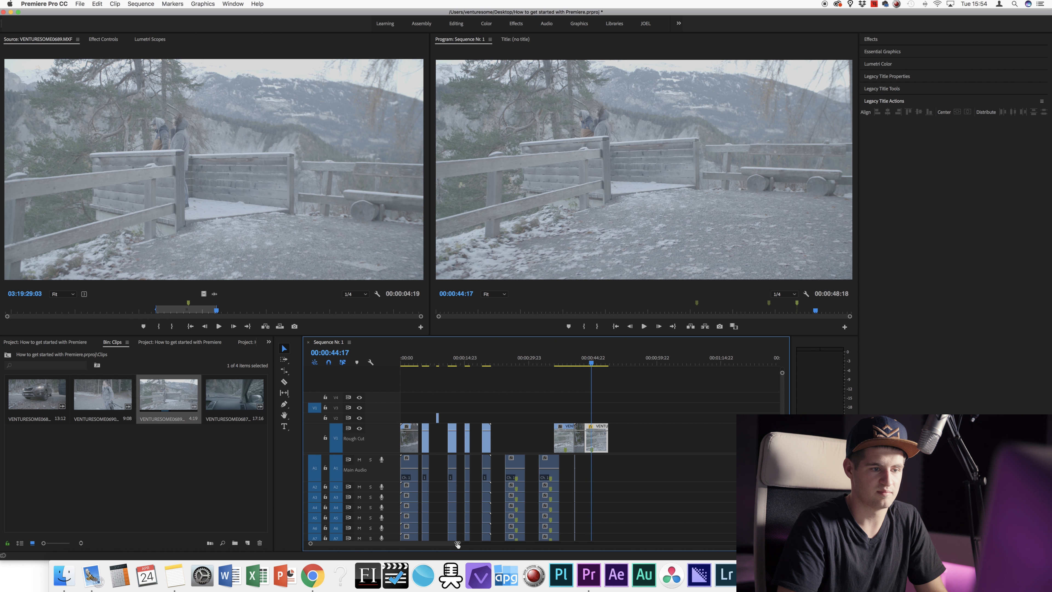
pyautogui.press('=')
pyautogui.press('=')
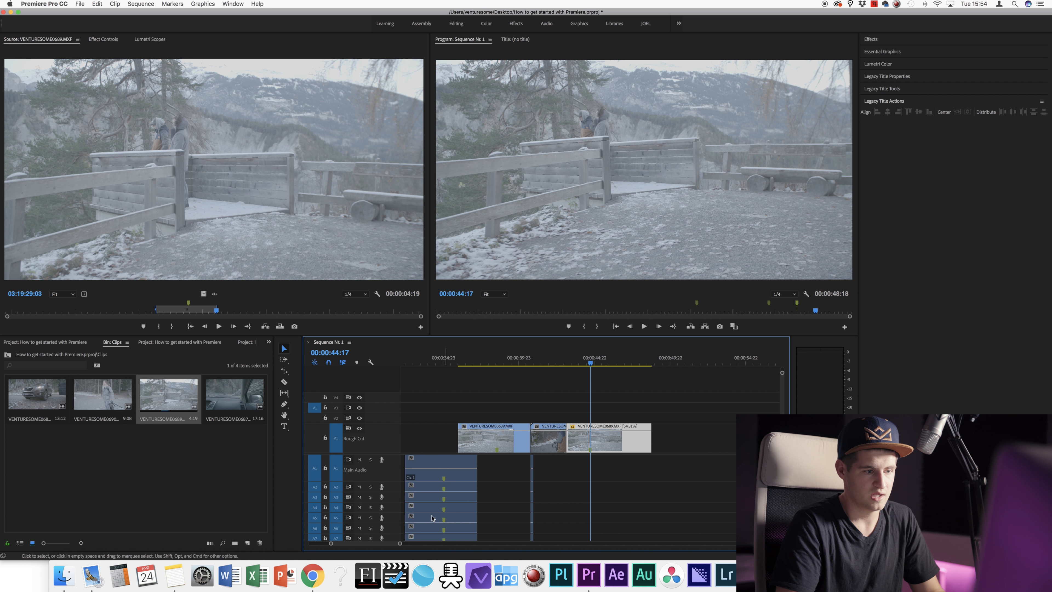
pyautogui.moveTo(404, 544); pyautogui.dragTo(419, 544)
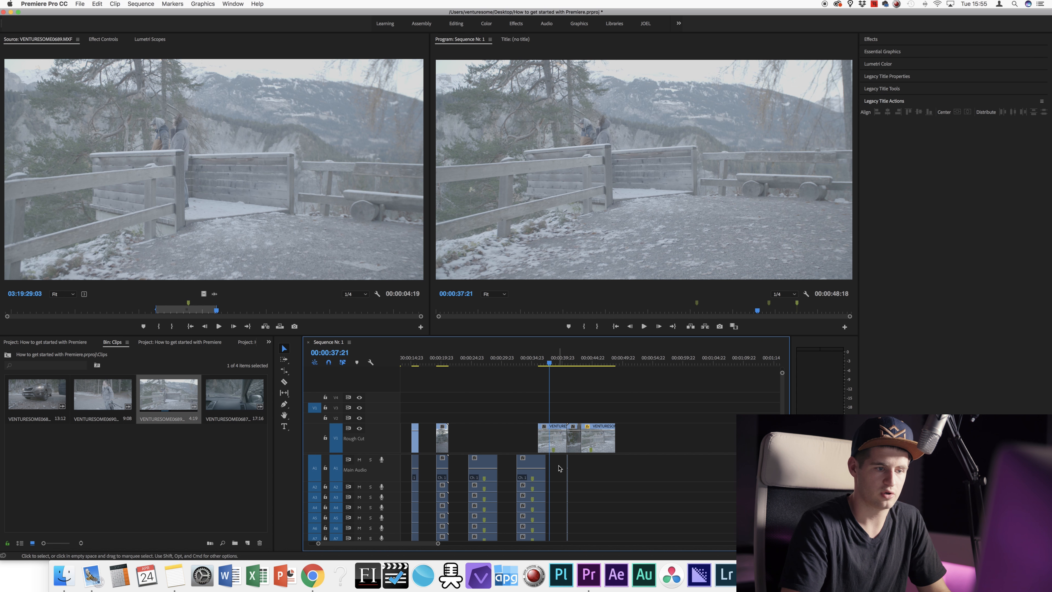
# Step: Move the multi-track A1–A7 audio clip later, under the final shots
pyautogui.click(531, 462)
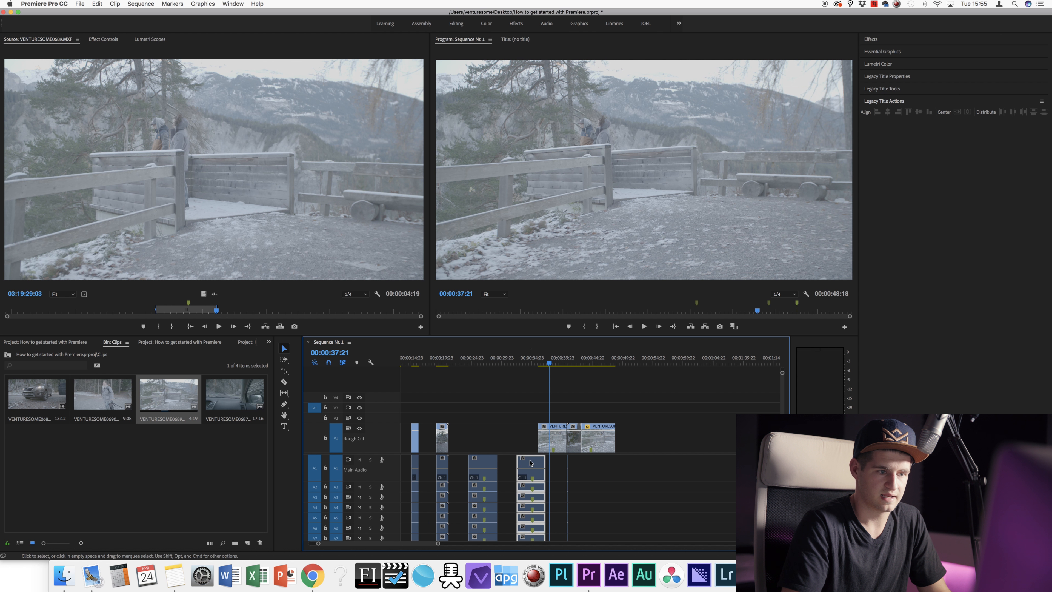
pyautogui.moveTo(532, 464); pyautogui.dragTo(596, 461)
pyautogui.click(627, 461)
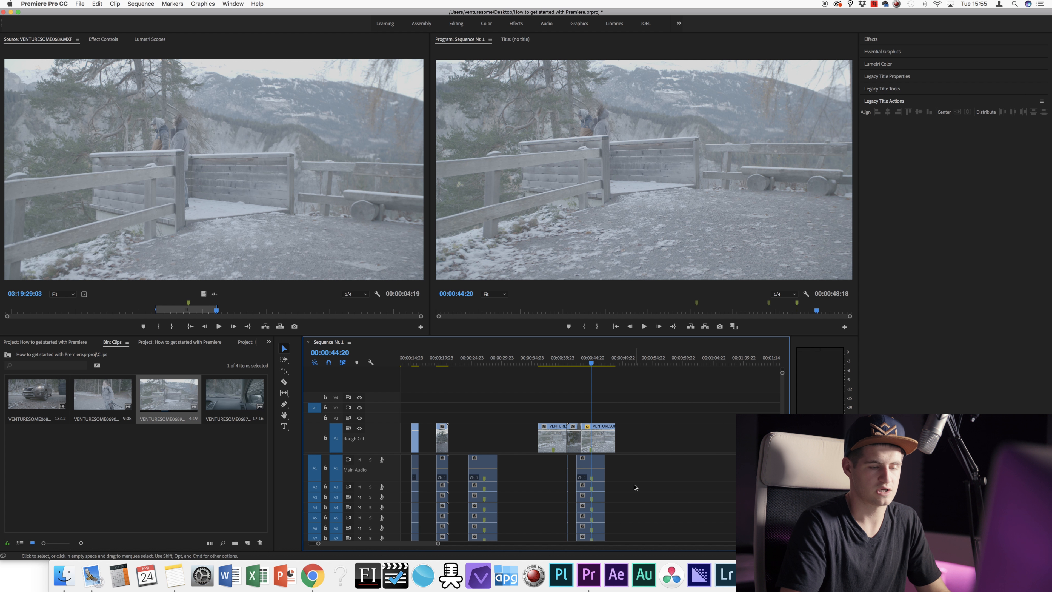
pyautogui.click(620, 360)
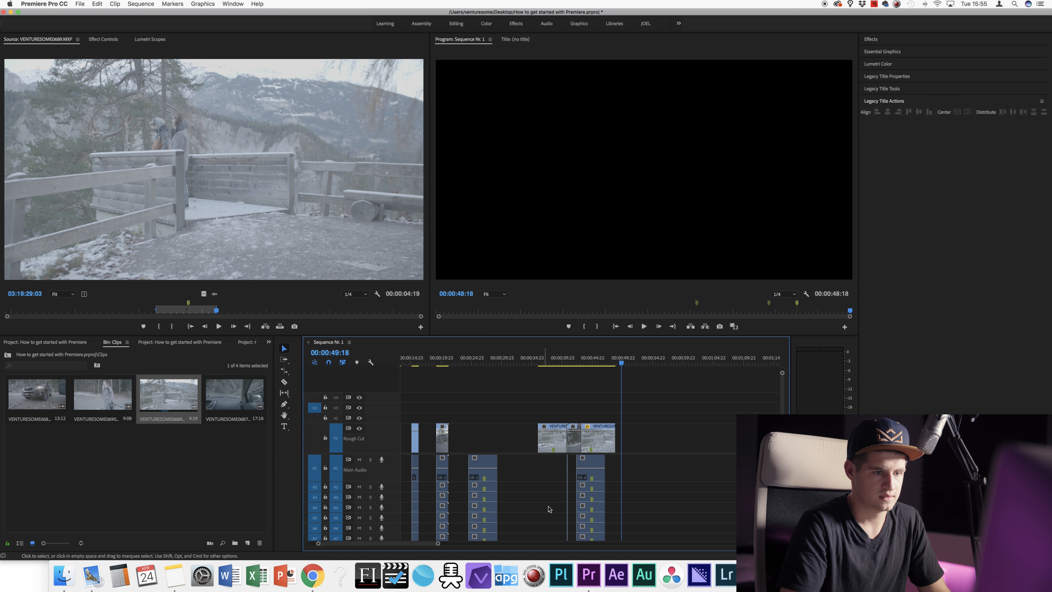
pyautogui.moveTo(618, 363); pyautogui.dragTo(569, 366)
pyautogui.click(543, 364)
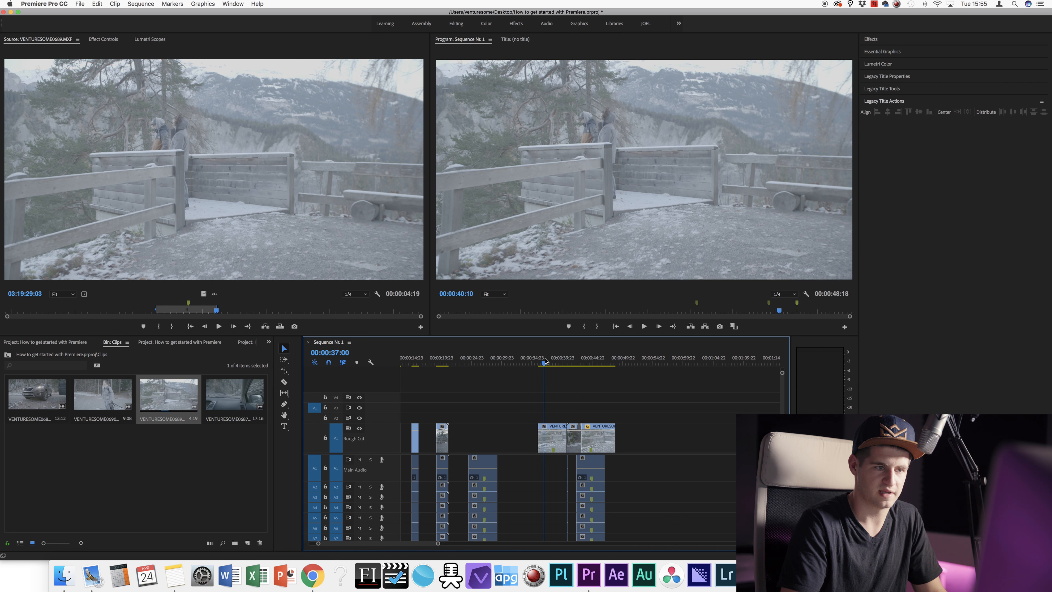
# Step: Extend the last V1 clip so the sequence runs 00:00:54:00, then play back the ending
pyautogui.moveTo(372, 545)
pyautogui.mouseDown()
pyautogui.moveTo(396, 548)
pyautogui.moveTo(344, 552)
pyautogui.moveTo(422, 548)
pyautogui.moveTo(357, 551)
pyautogui.mouseUp()
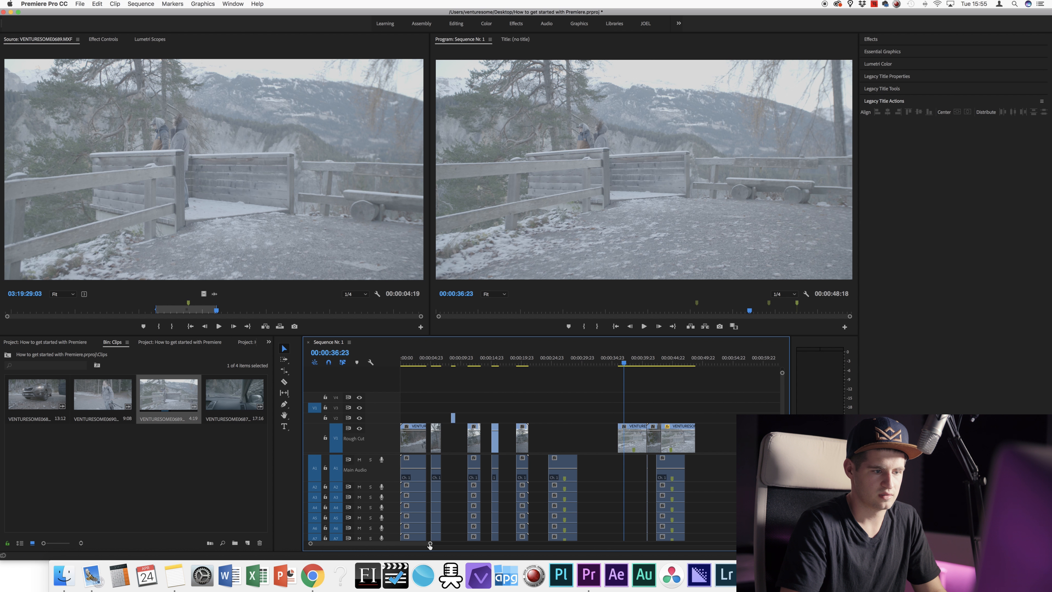
pyautogui.moveTo(429, 546); pyautogui.dragTo(616, 525)
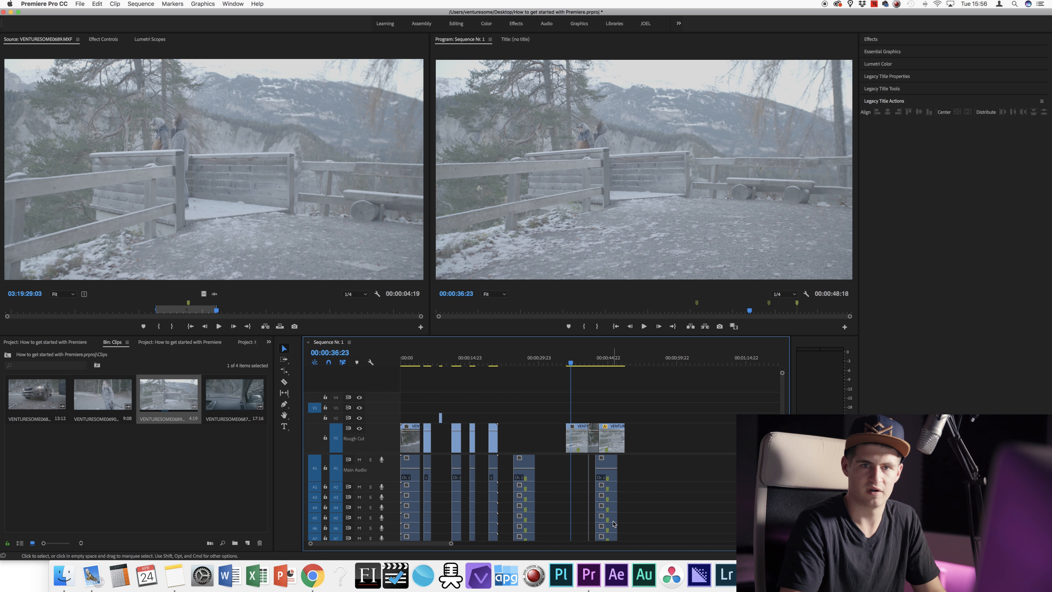
pyautogui.moveTo(451, 543); pyautogui.dragTo(458, 543)
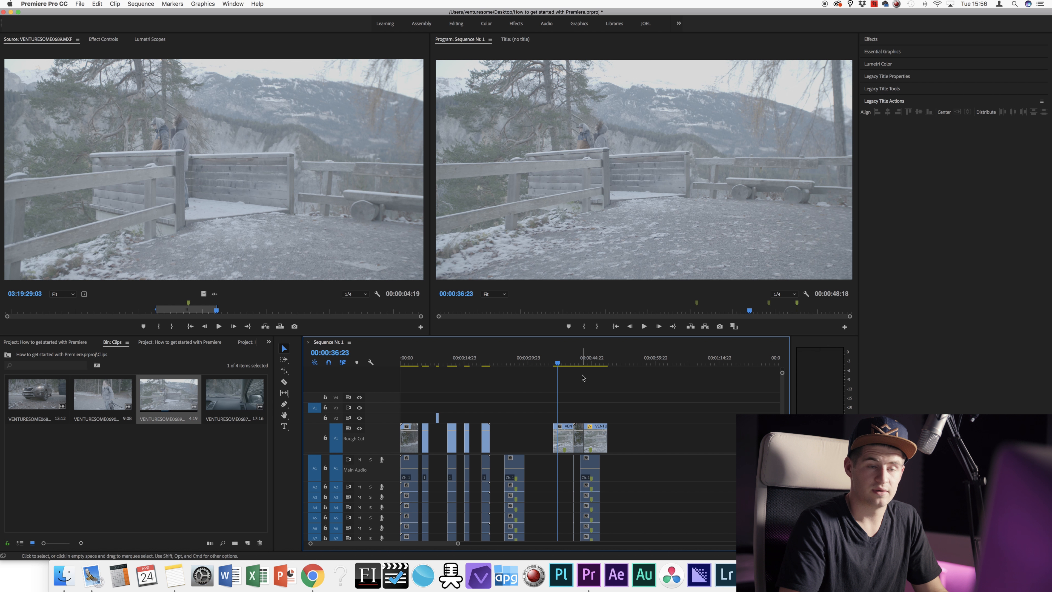
pyautogui.moveTo(579, 363); pyautogui.dragTo(591, 364)
pyautogui.moveTo(607, 425); pyautogui.dragTo(629, 429)
pyautogui.moveTo(591, 364)
pyautogui.mouseDown()
pyautogui.moveTo(617, 363)
pyautogui.moveTo(606, 363)
pyautogui.mouseUp()
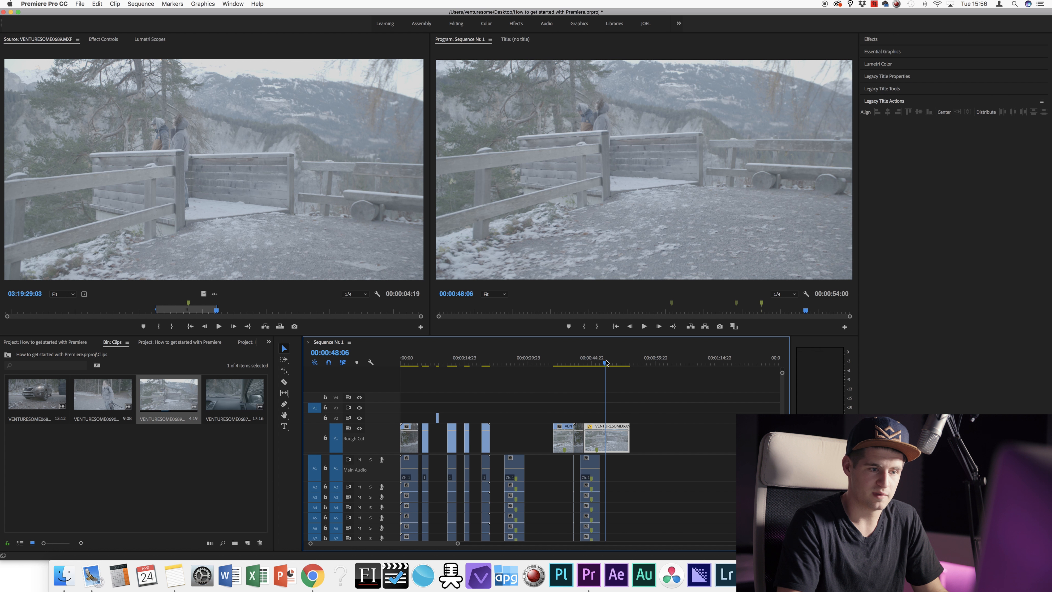
pyautogui.click(575, 364)
pyautogui.press('space')
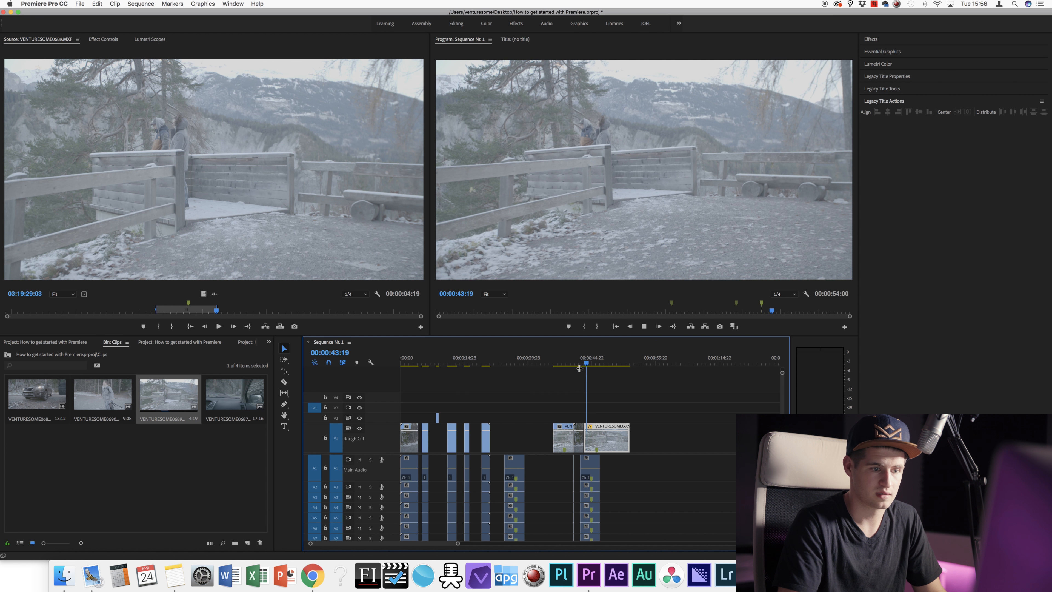
pyautogui.press('space')
pyautogui.moveTo(458, 545); pyautogui.dragTo(413, 548)
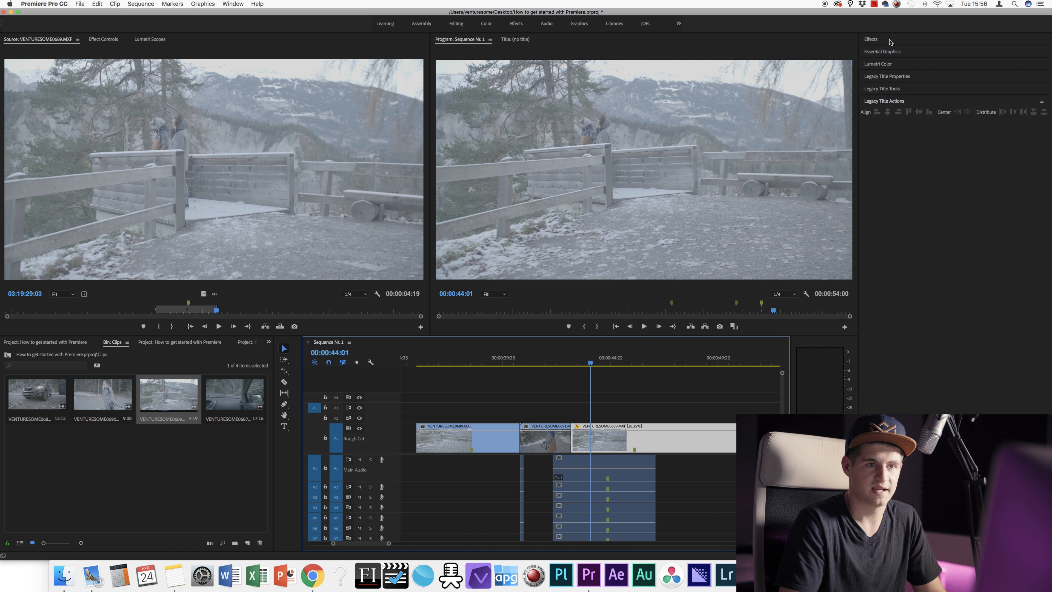
# Step: Save the project and apply Film Dissolve at the cut between the last two V1 clips
pyautogui.click(871, 39)
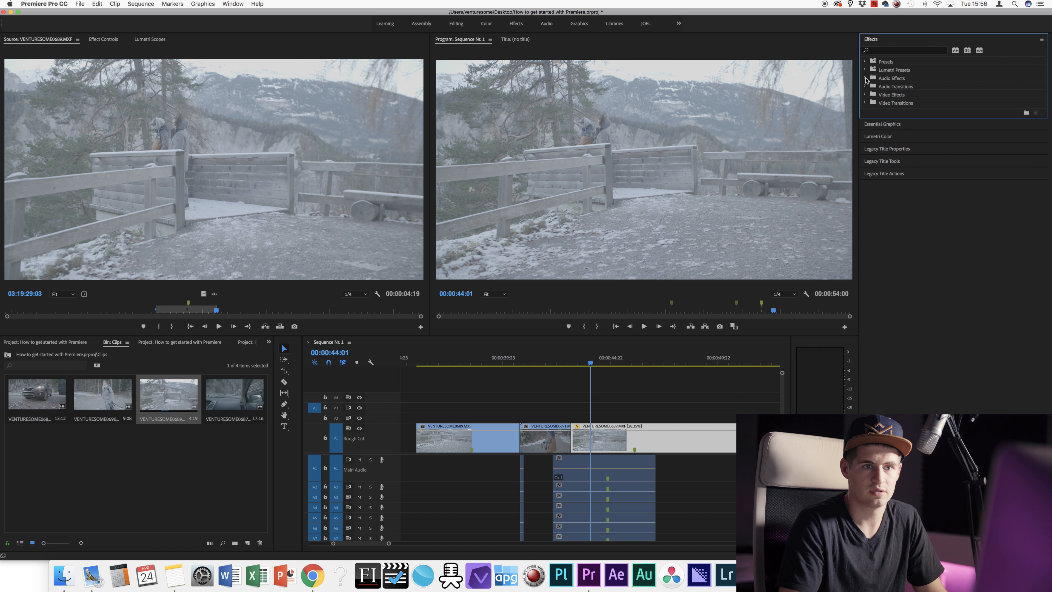
pyautogui.press('super+s')
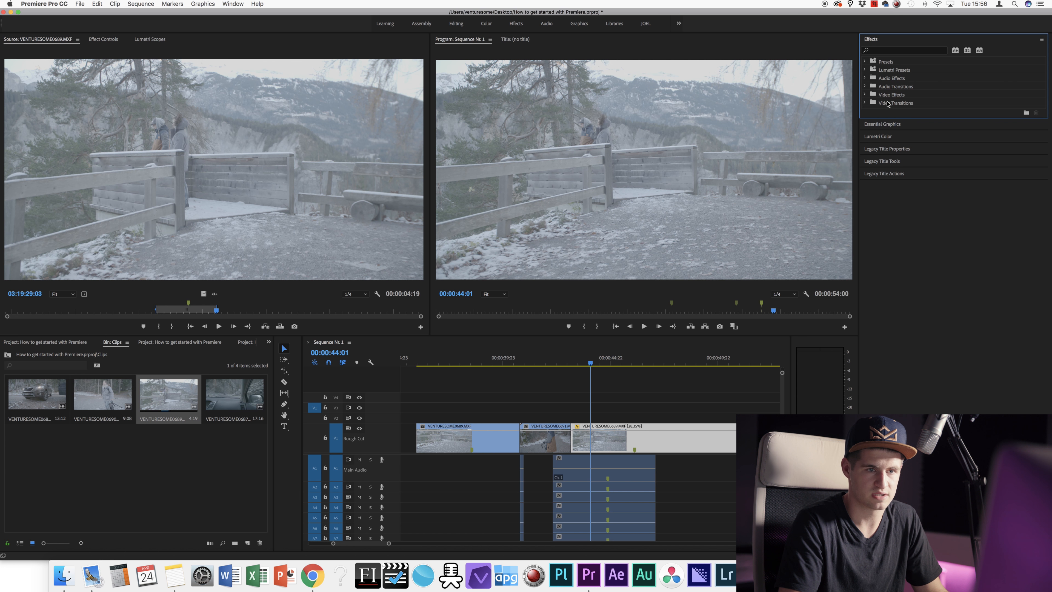
pyautogui.click(865, 103)
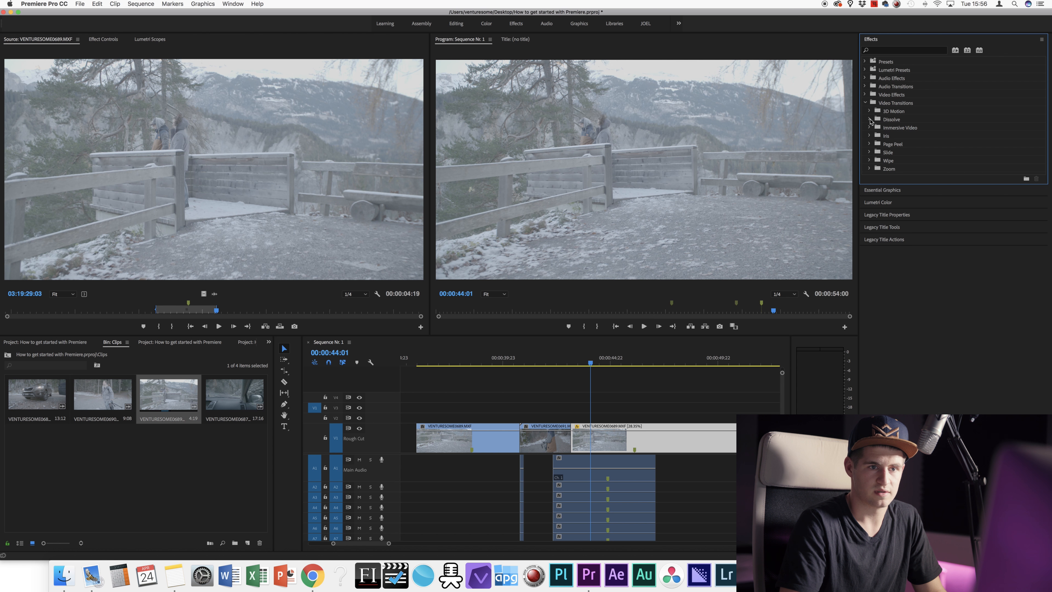
pyautogui.click(869, 120)
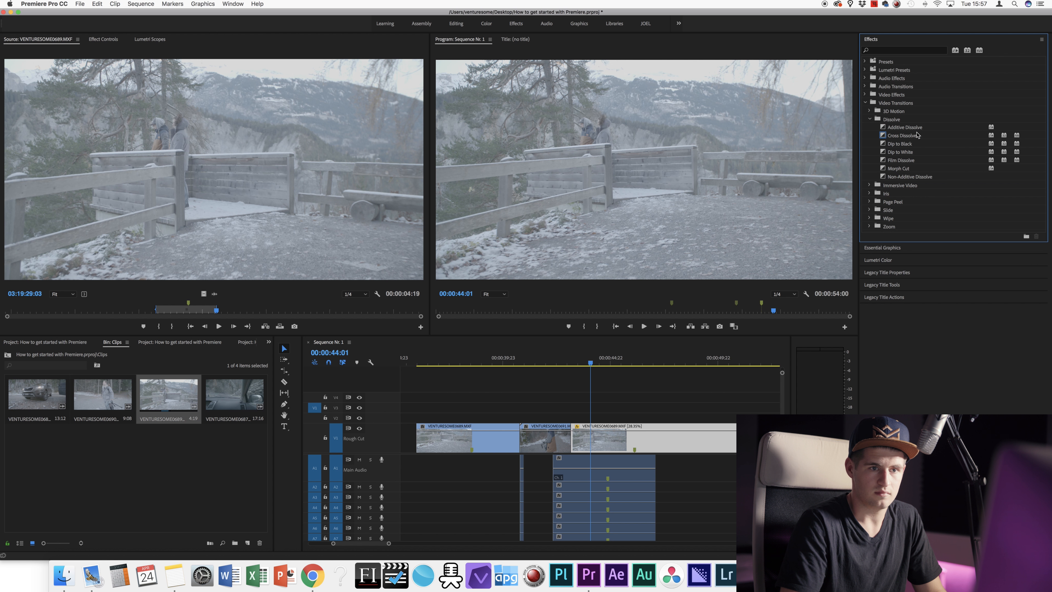
pyautogui.click(910, 130)
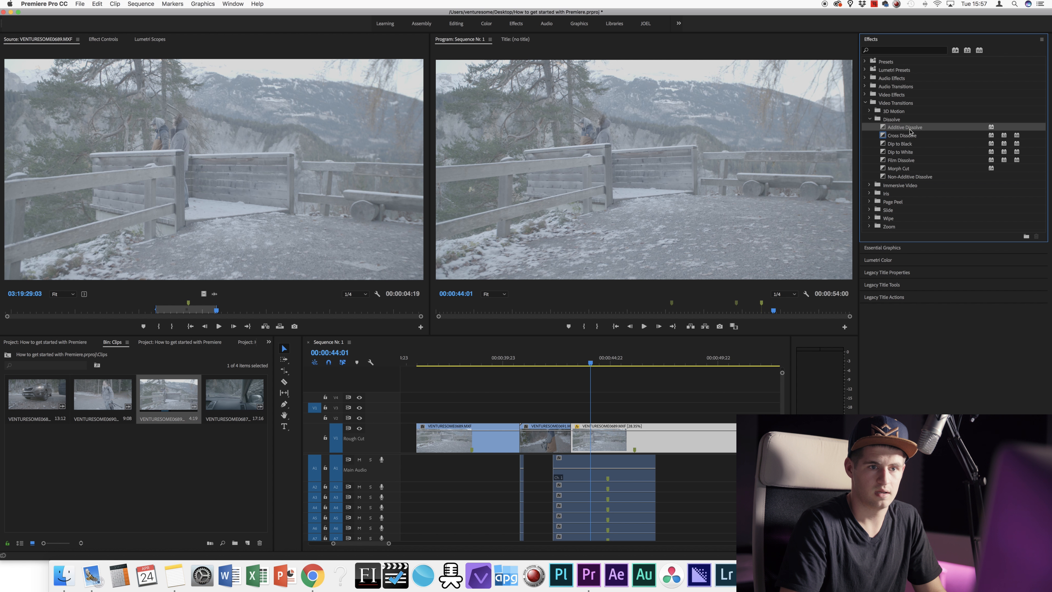
pyautogui.click(909, 161)
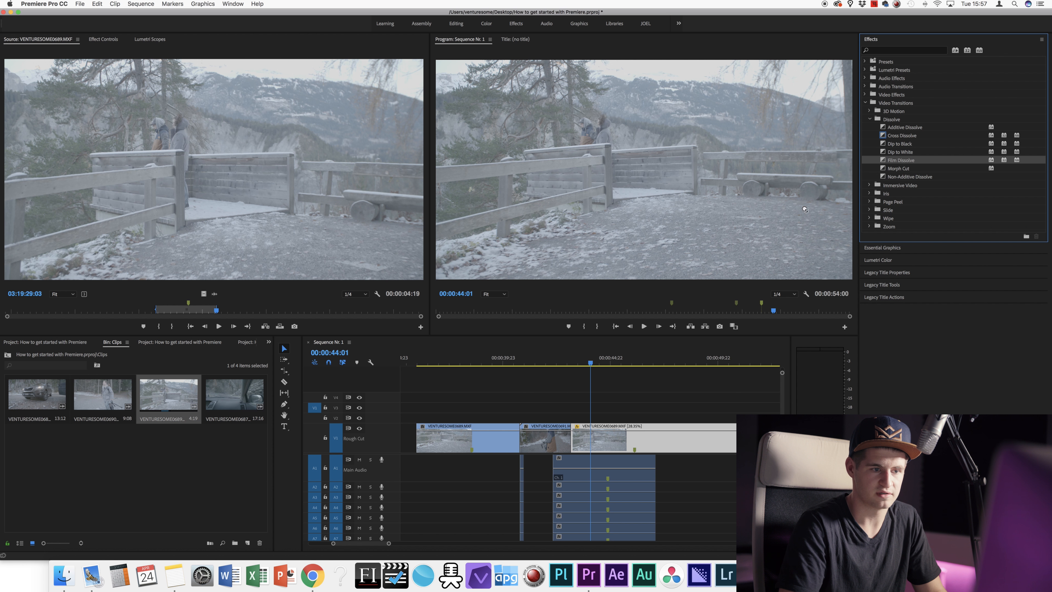
pyautogui.moveTo(804, 209); pyautogui.dragTo(632, 382)
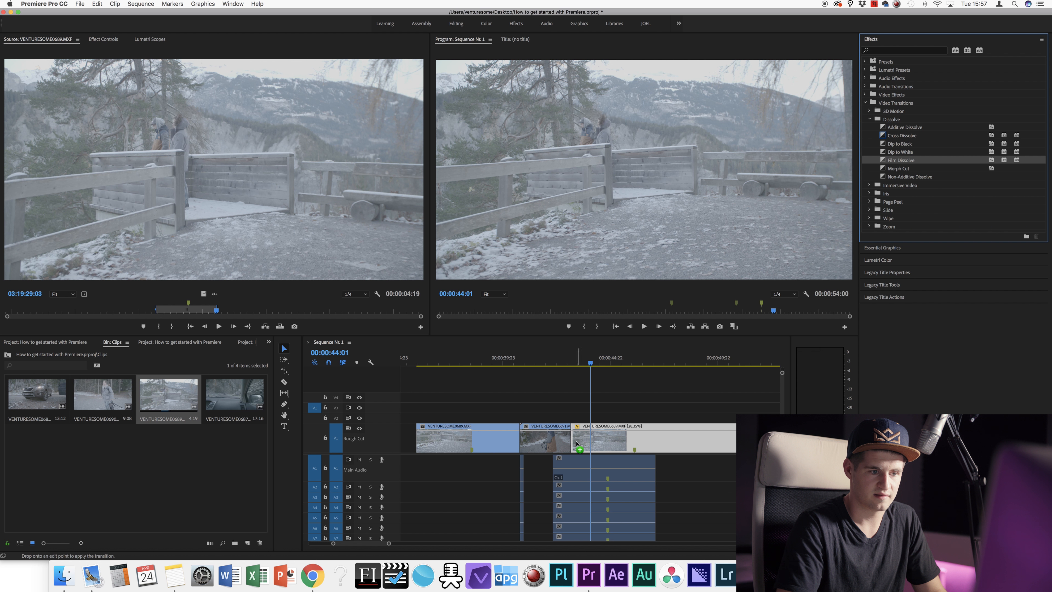
pyautogui.moveTo(576, 443); pyautogui.dragTo(571, 438)
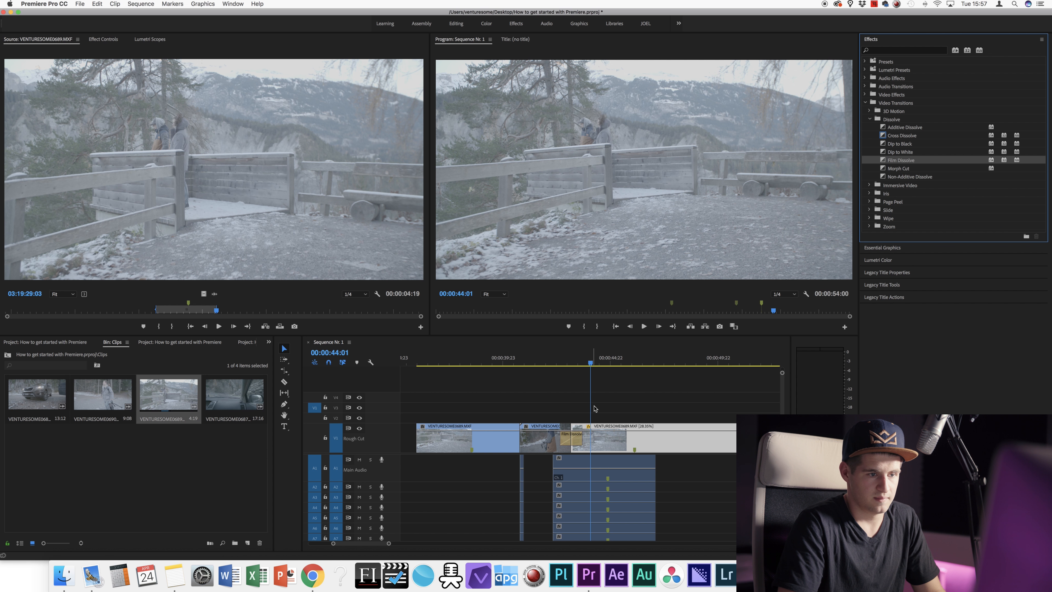
pyautogui.click(578, 362)
pyautogui.moveTo(389, 543); pyautogui.dragTo(369, 552)
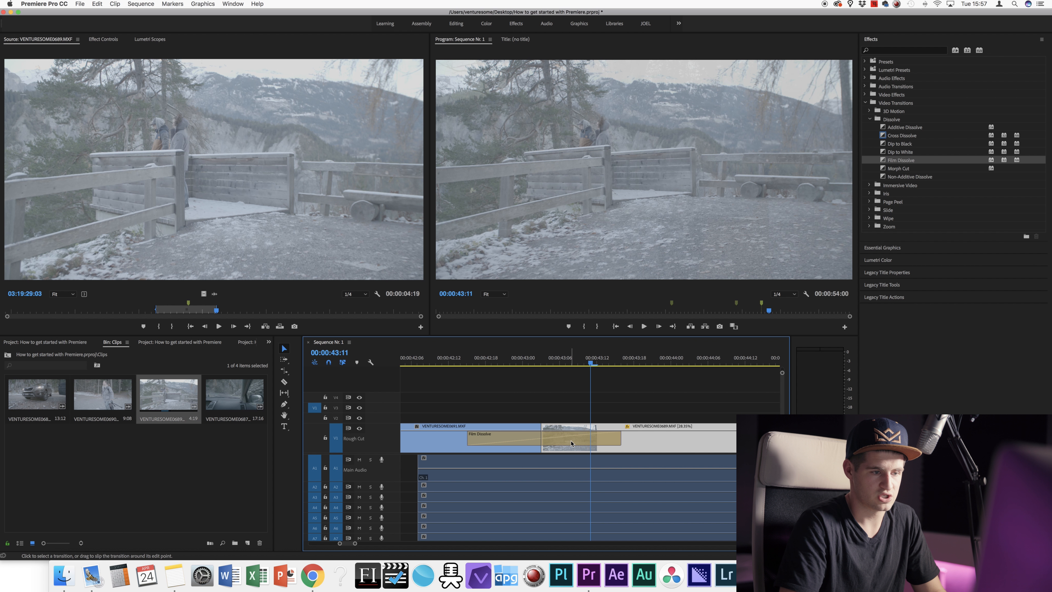
pyautogui.click(560, 440)
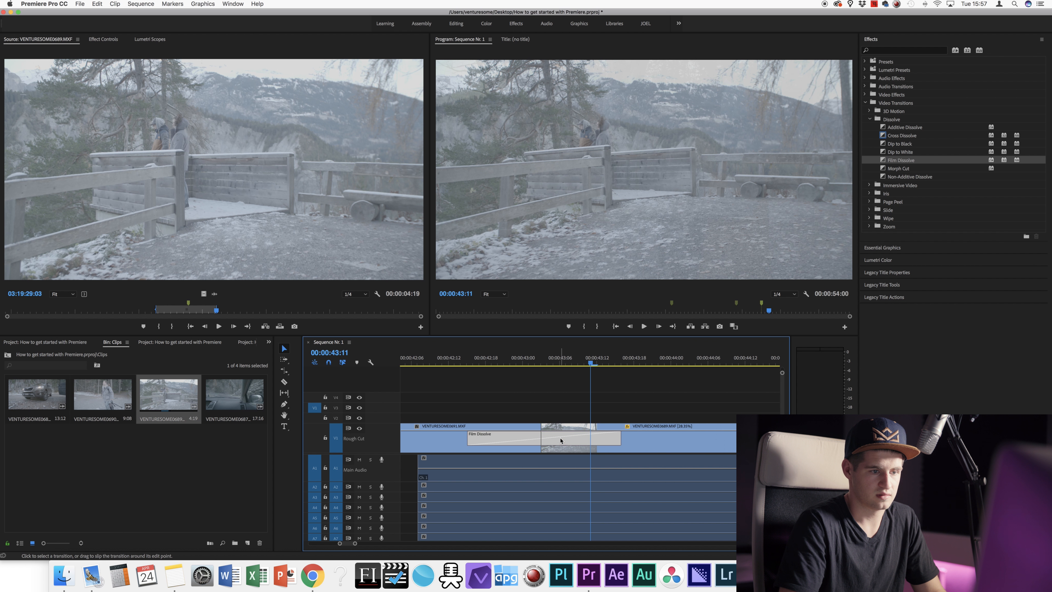
pyautogui.click(555, 402)
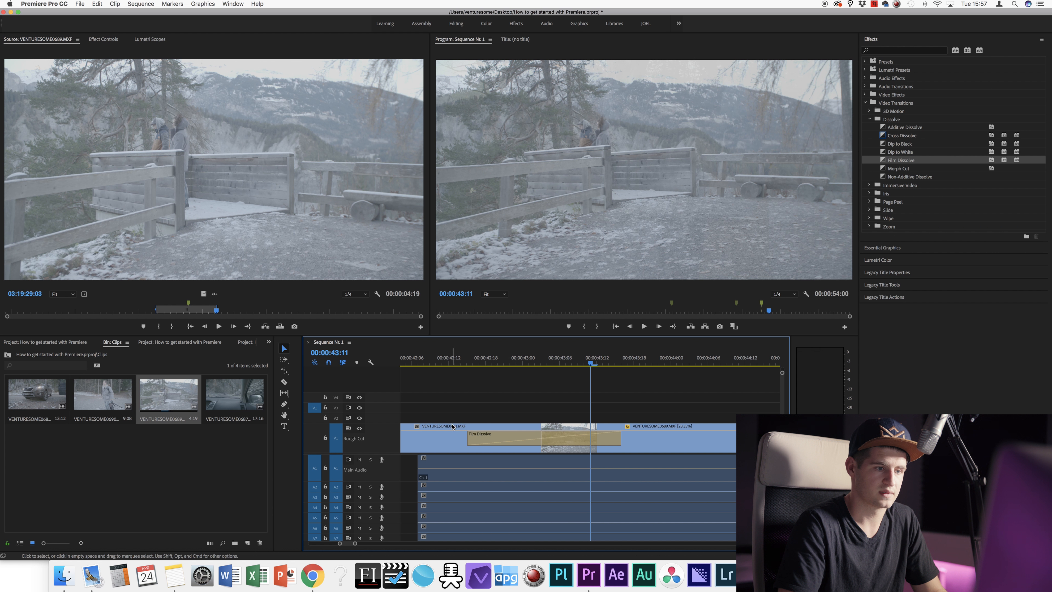
pyautogui.click(452, 433)
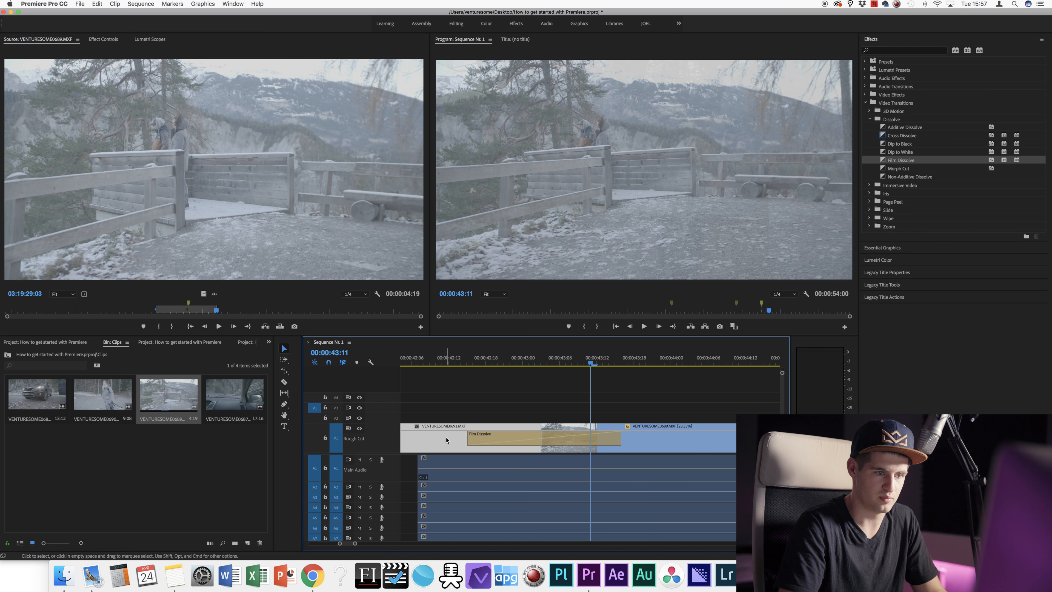
pyautogui.click(506, 433)
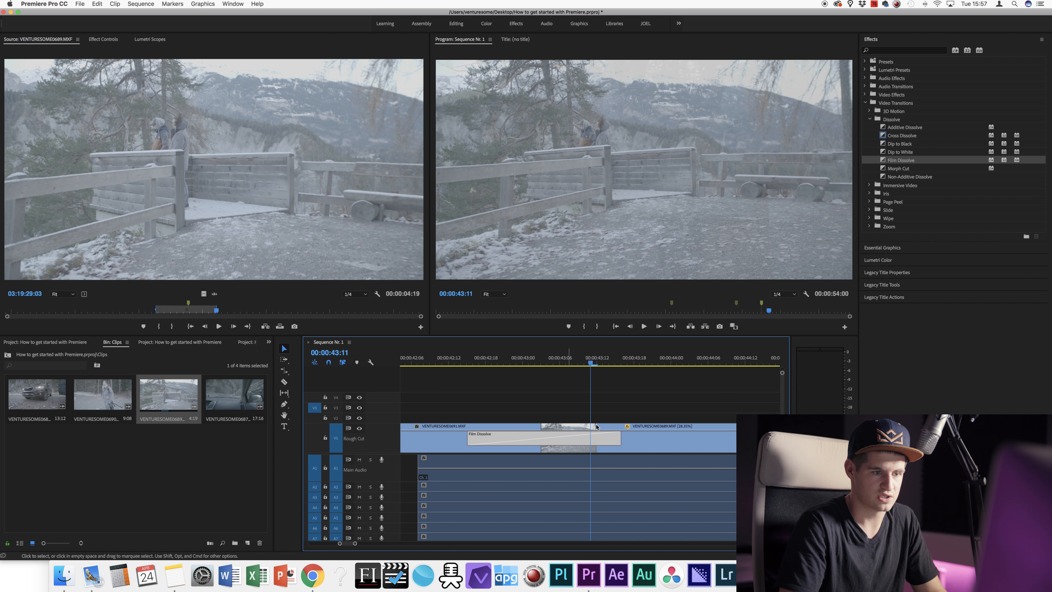
pyautogui.click(648, 435)
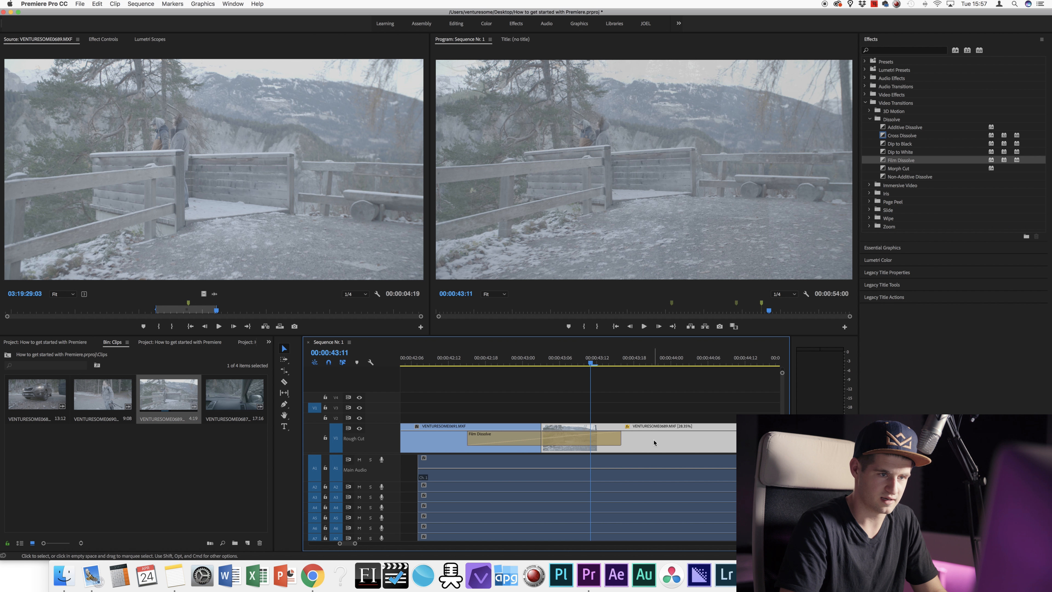
pyautogui.click(460, 359)
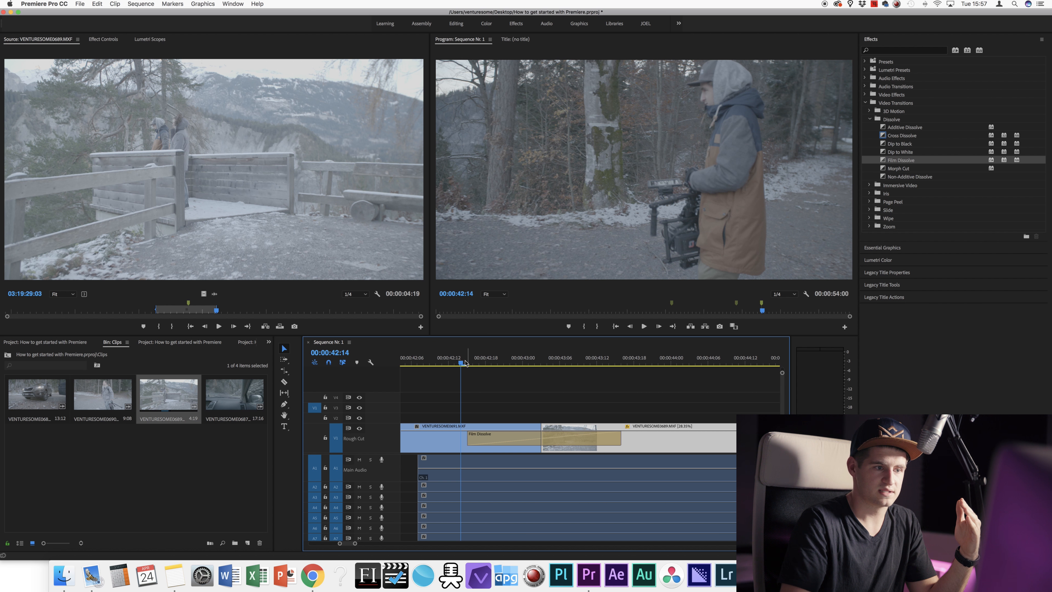
pyautogui.moveTo(466, 363); pyautogui.dragTo(447, 374)
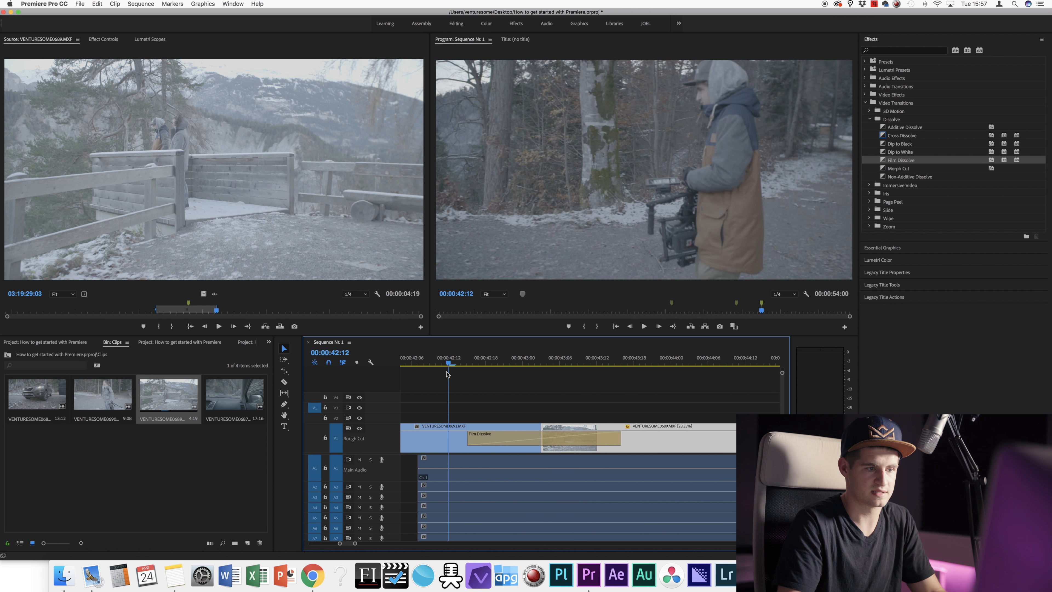
pyautogui.press('space')
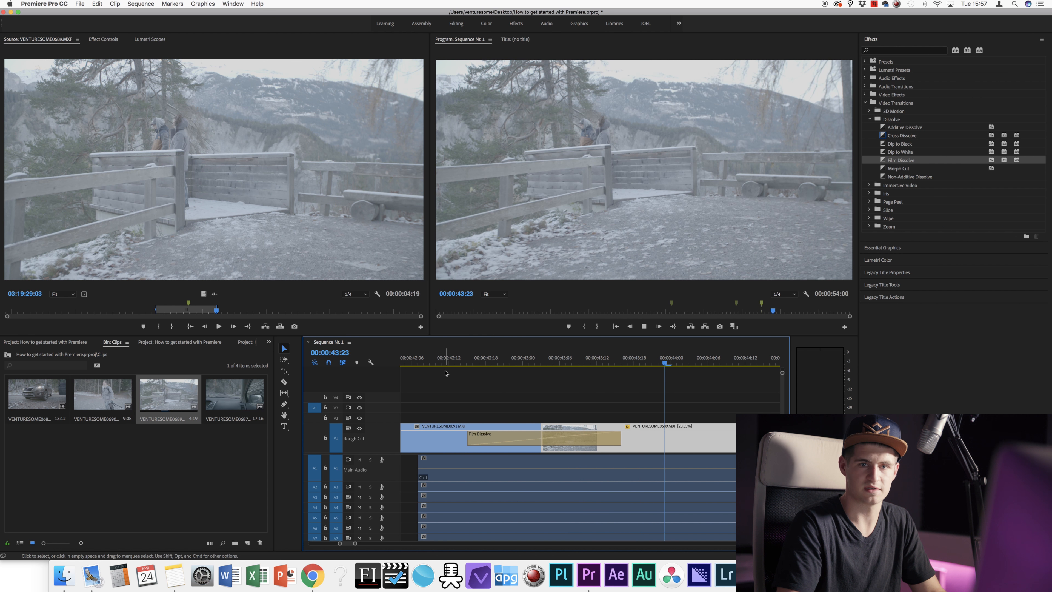
pyautogui.moveTo(355, 543); pyautogui.dragTo(367, 544)
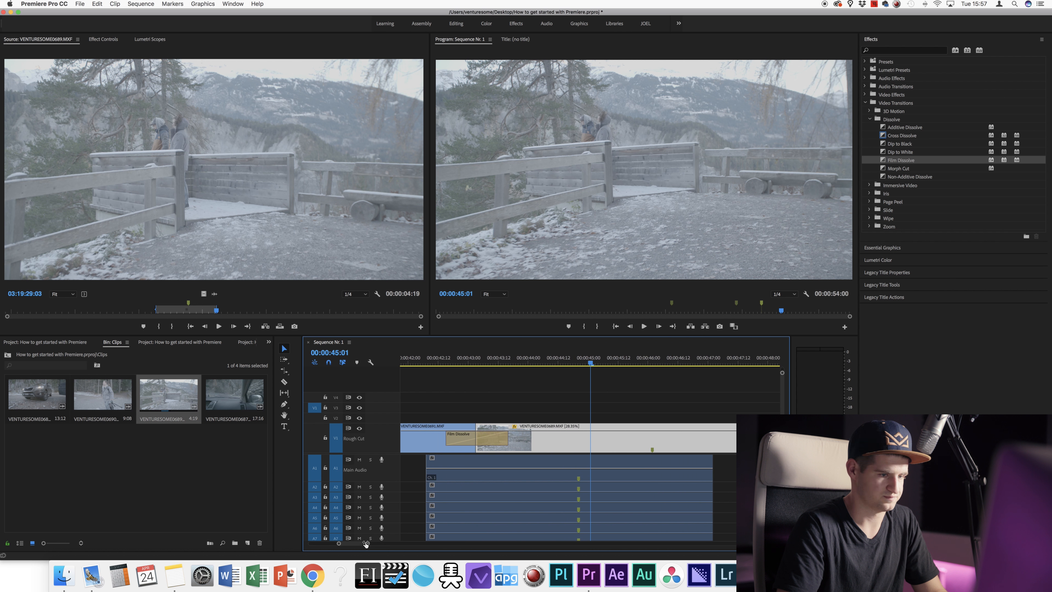
# Step: Lengthen the Film Dissolve from its end to about 4 seconds
pyautogui.click(466, 358)
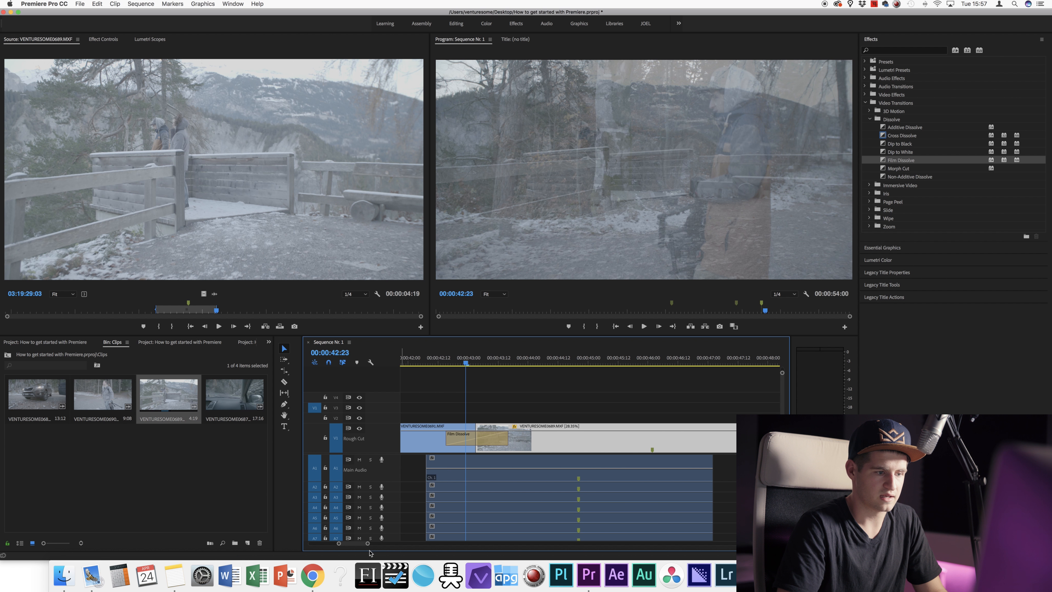
pyautogui.moveTo(369, 546); pyautogui.dragTo(378, 544)
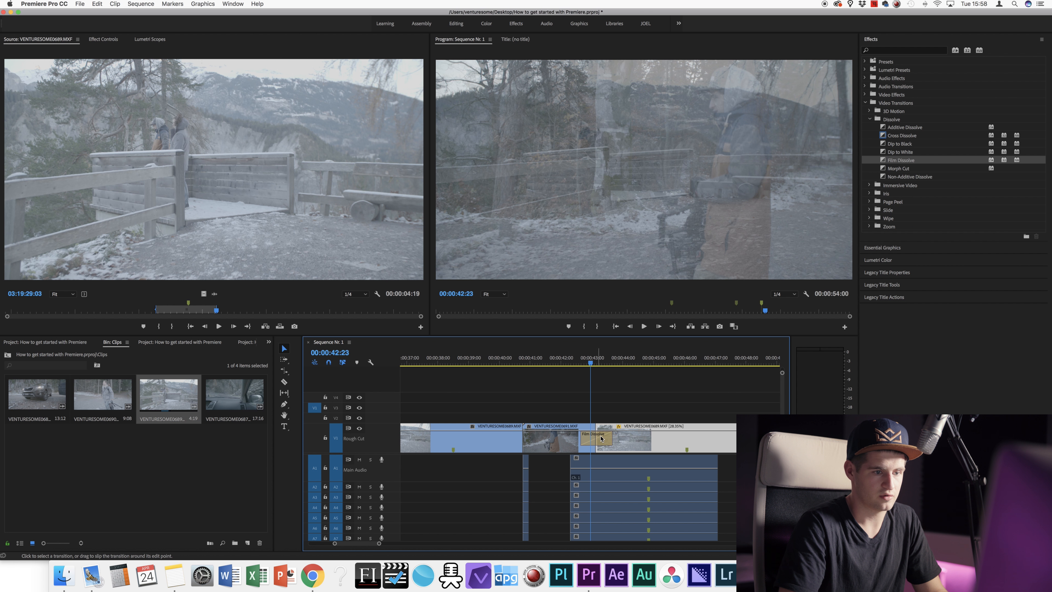
pyautogui.moveTo(609, 436)
pyautogui.mouseDown()
pyautogui.moveTo(664, 436)
pyautogui.moveTo(617, 435)
pyautogui.mouseUp()
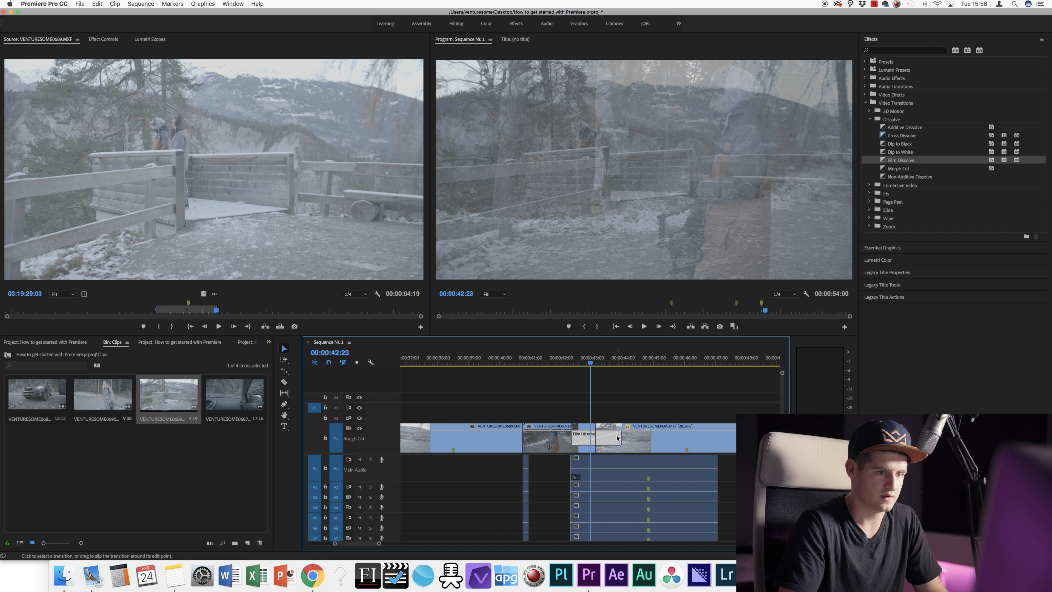
pyautogui.moveTo(617, 437); pyautogui.dragTo(644, 435)
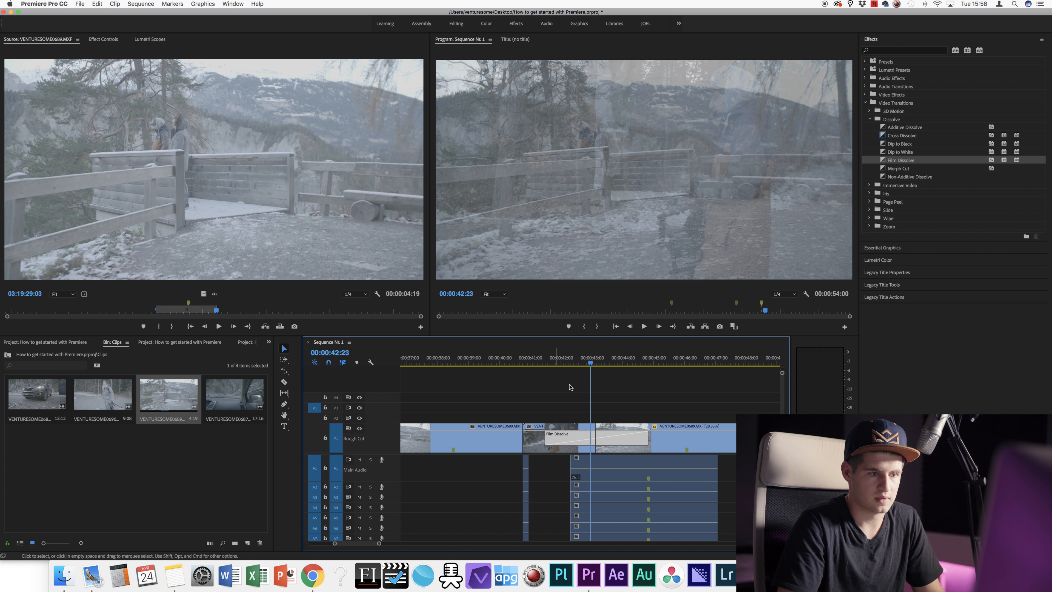
pyautogui.moveTo(589, 363); pyautogui.dragTo(559, 366)
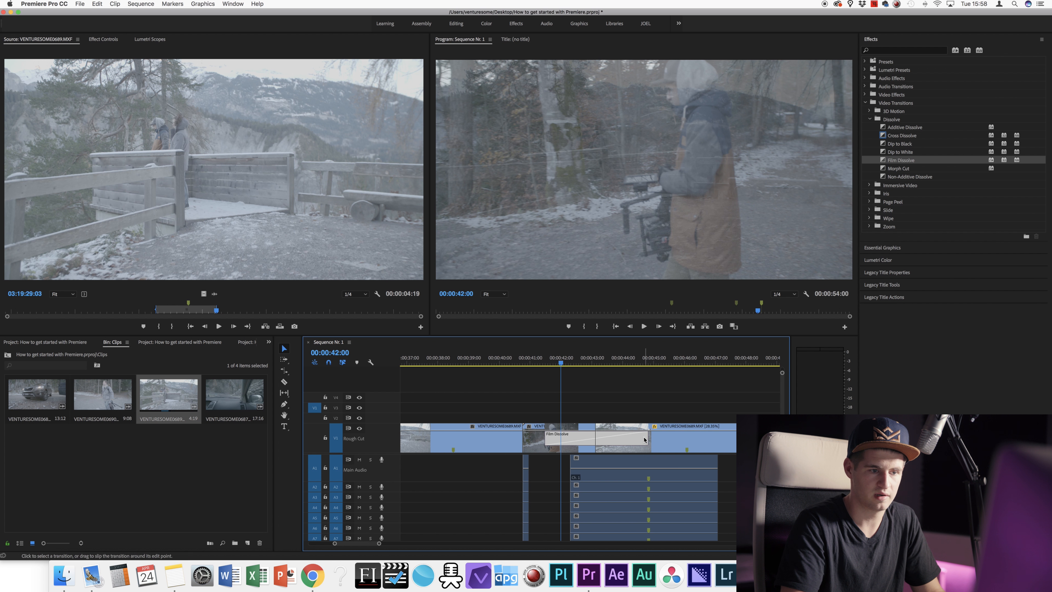
# Step: Shorten the Film Dissolve back and play the sequence through it
pyautogui.moveTo(644, 436); pyautogui.dragTo(643, 436)
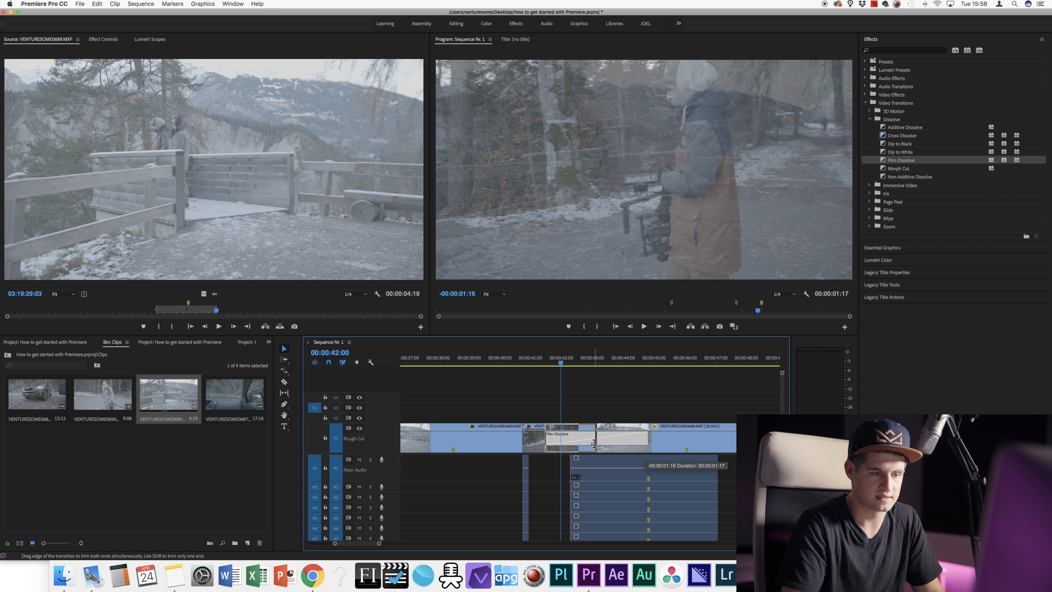
pyautogui.moveTo(593, 444); pyautogui.dragTo(594, 443)
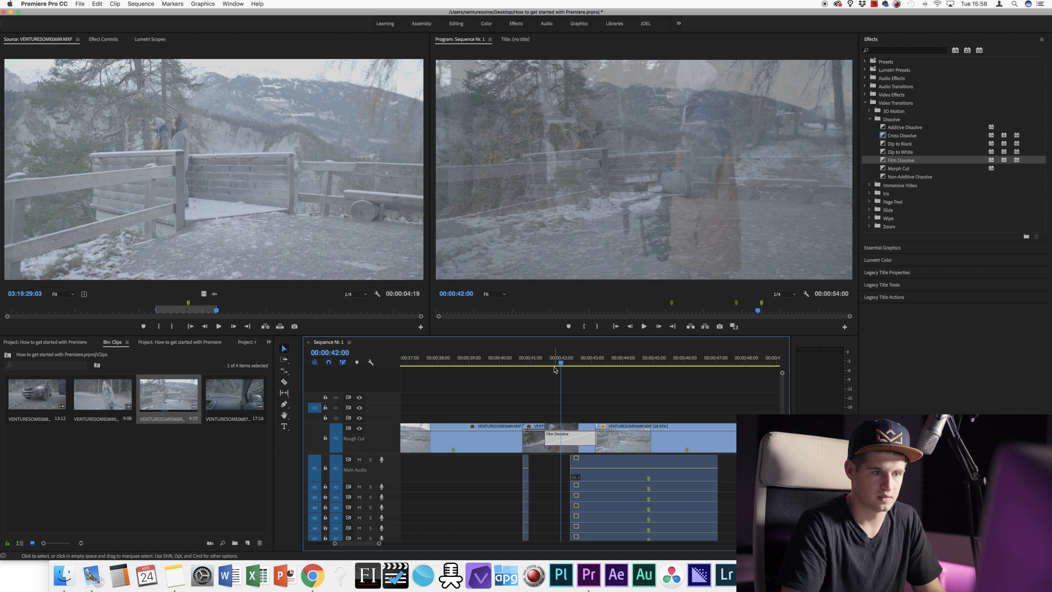
pyautogui.moveTo(555, 365)
pyautogui.mouseDown()
pyautogui.moveTo(527, 363)
pyautogui.moveTo(604, 359)
pyautogui.moveTo(549, 361)
pyautogui.moveTo(573, 368)
pyautogui.mouseUp()
pyautogui.click(539, 425)
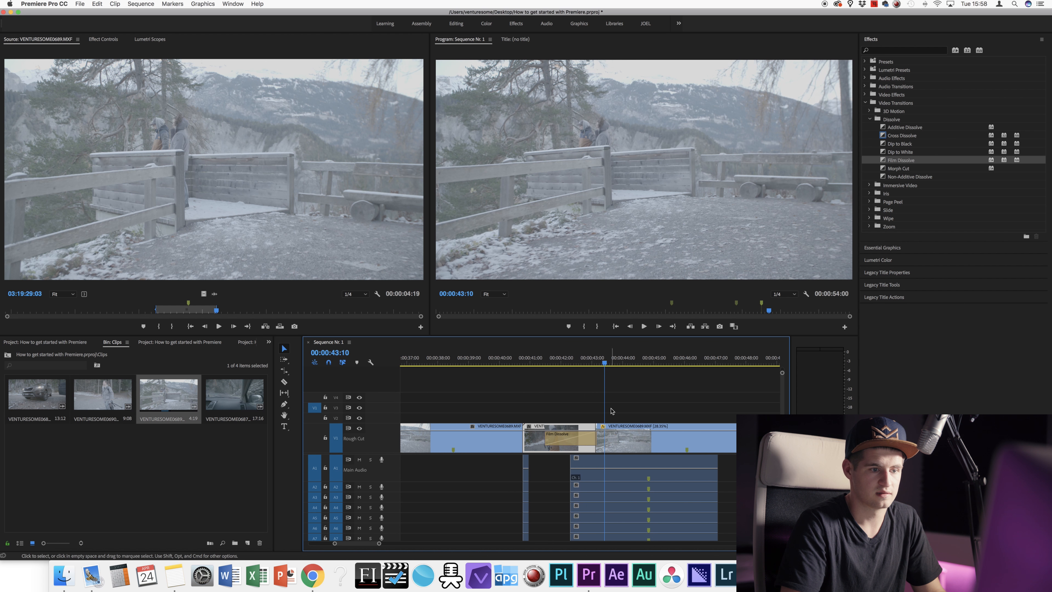
pyautogui.click(615, 411)
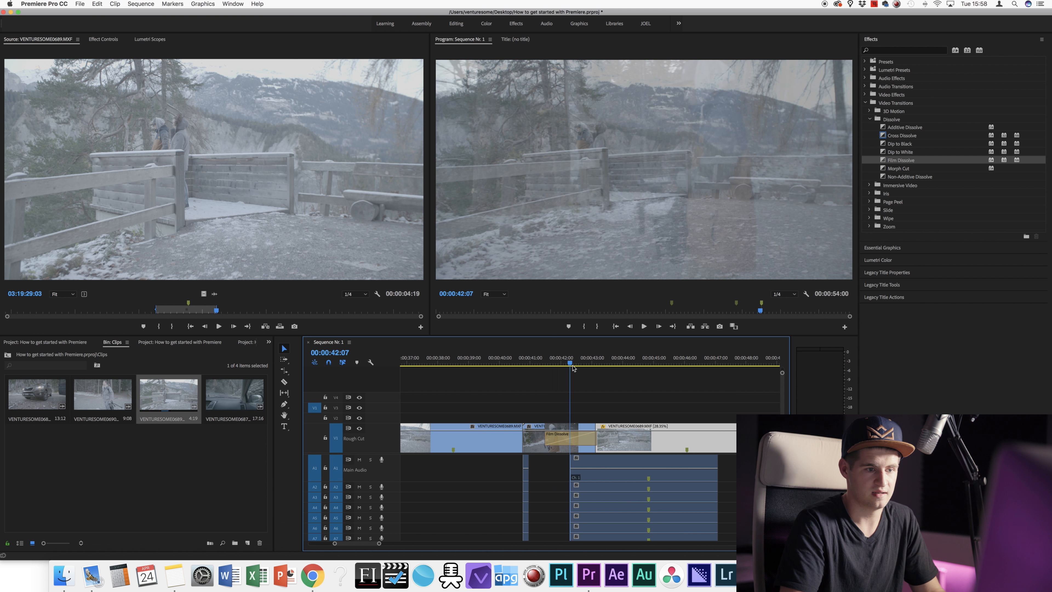
pyautogui.press('space')
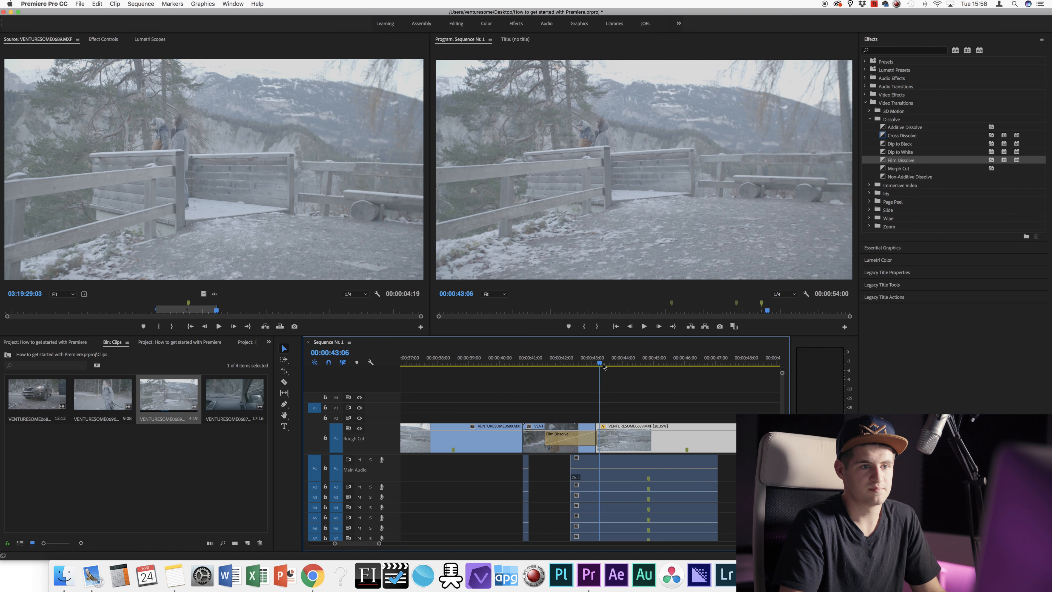
pyautogui.click(572, 363)
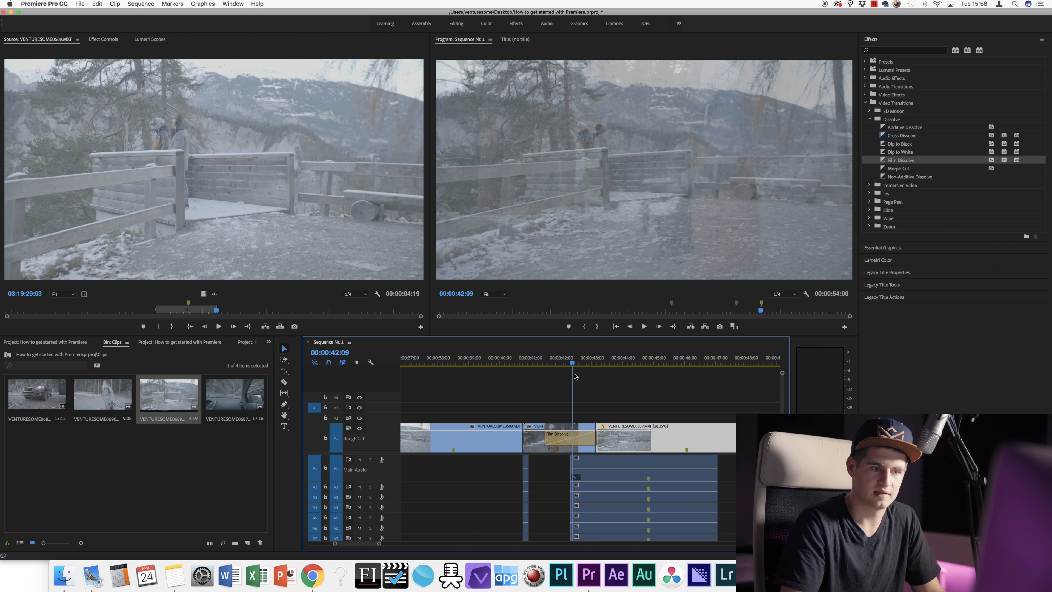
# Step: Try the last clip on V2 with a Film Dissolve at its start, then undo back to V1
pyautogui.moveTo(620, 443); pyautogui.dragTo(608, 418)
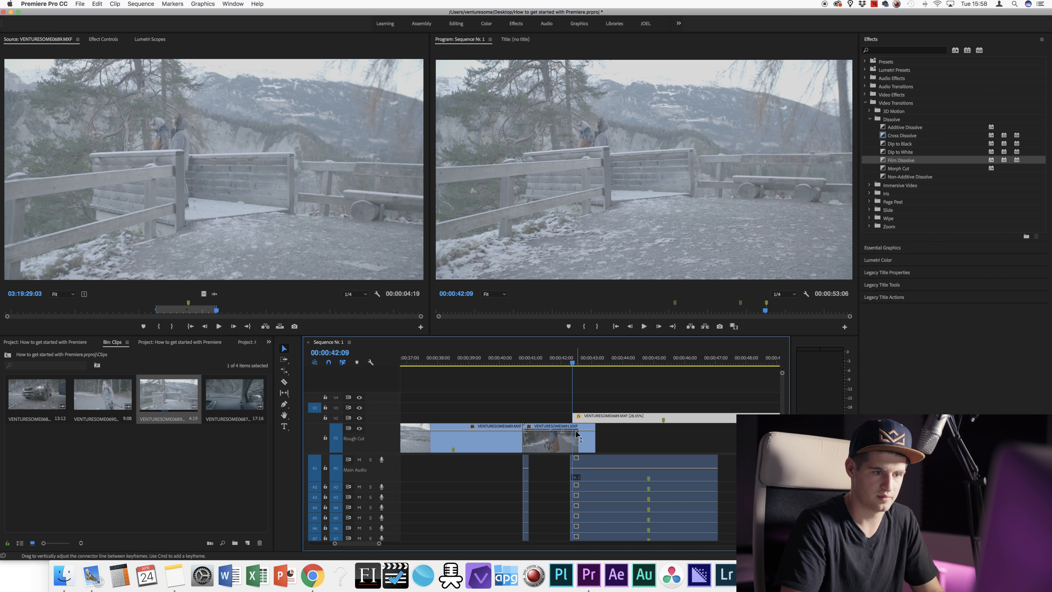
pyautogui.click(559, 441)
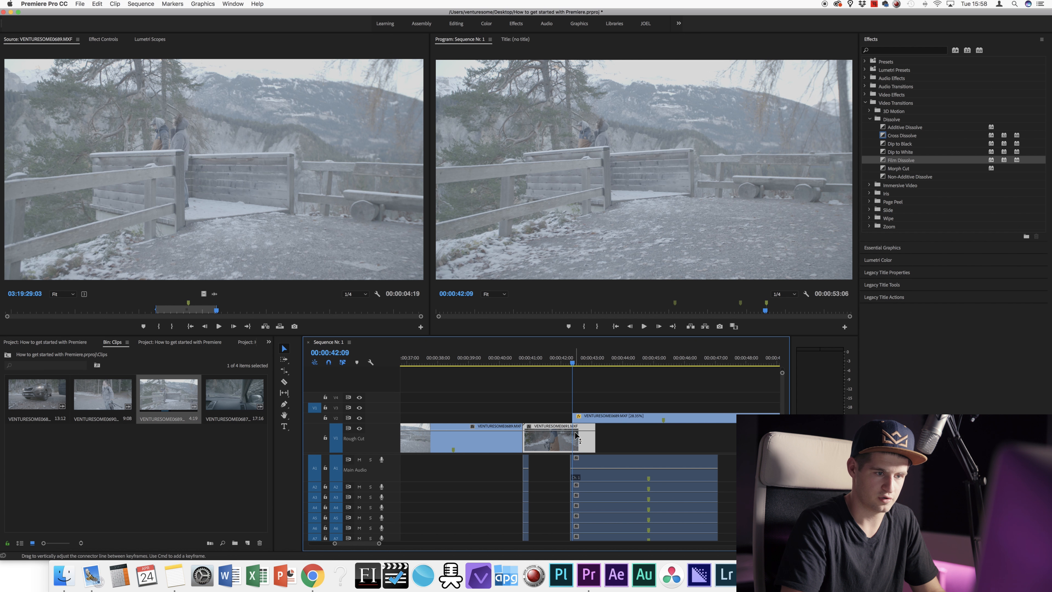
pyautogui.moveTo(573, 363); pyautogui.dragTo(589, 362)
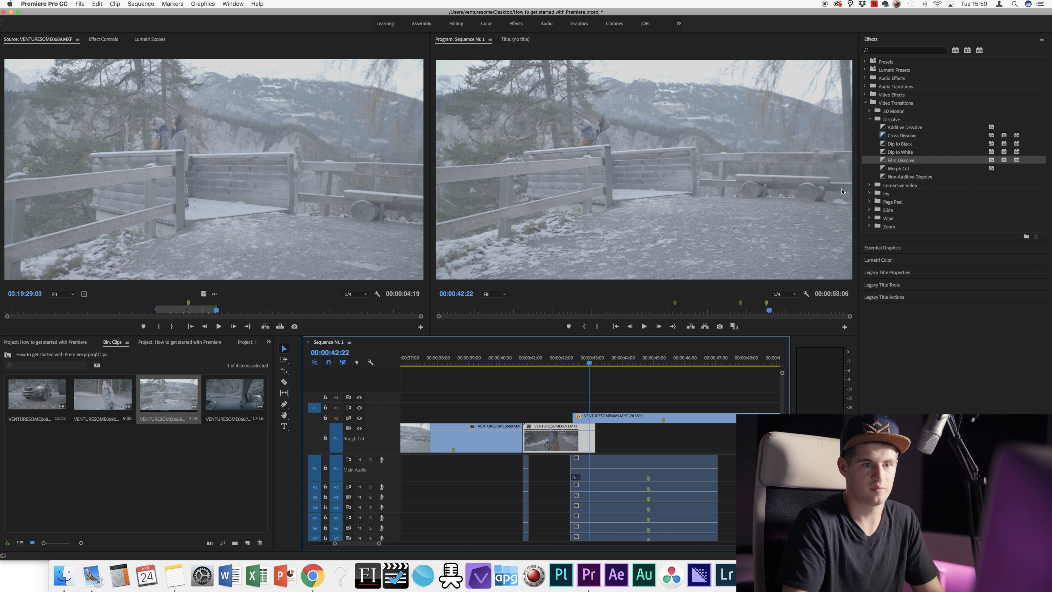
pyautogui.moveTo(896, 161); pyautogui.dragTo(737, 303)
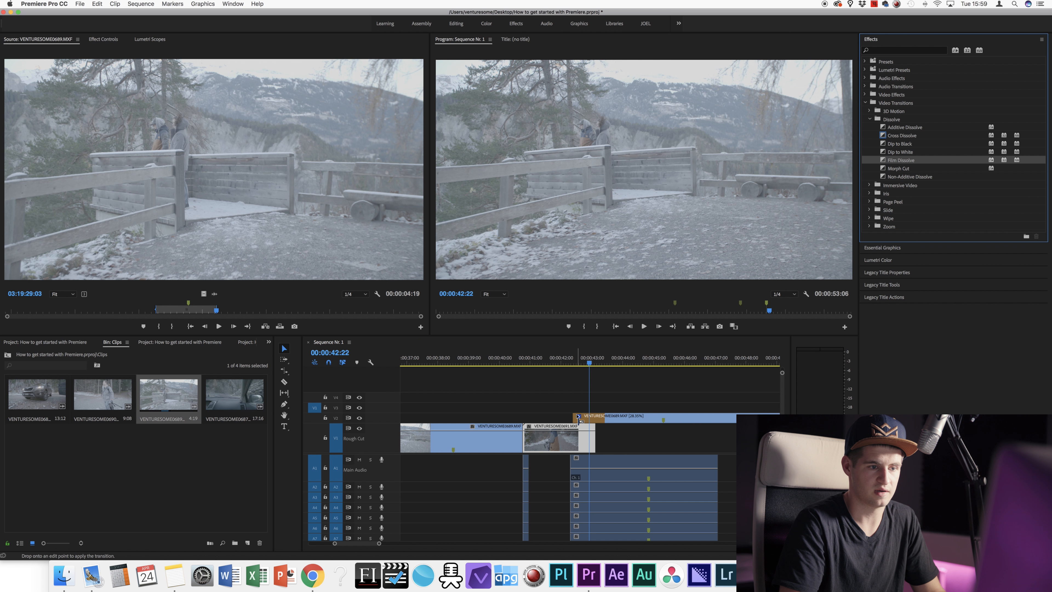
pyautogui.moveTo(578, 416); pyautogui.dragTo(580, 417)
pyautogui.moveTo(562, 357)
pyautogui.mouseDown()
pyautogui.moveTo(608, 357)
pyautogui.moveTo(572, 357)
pyautogui.mouseUp()
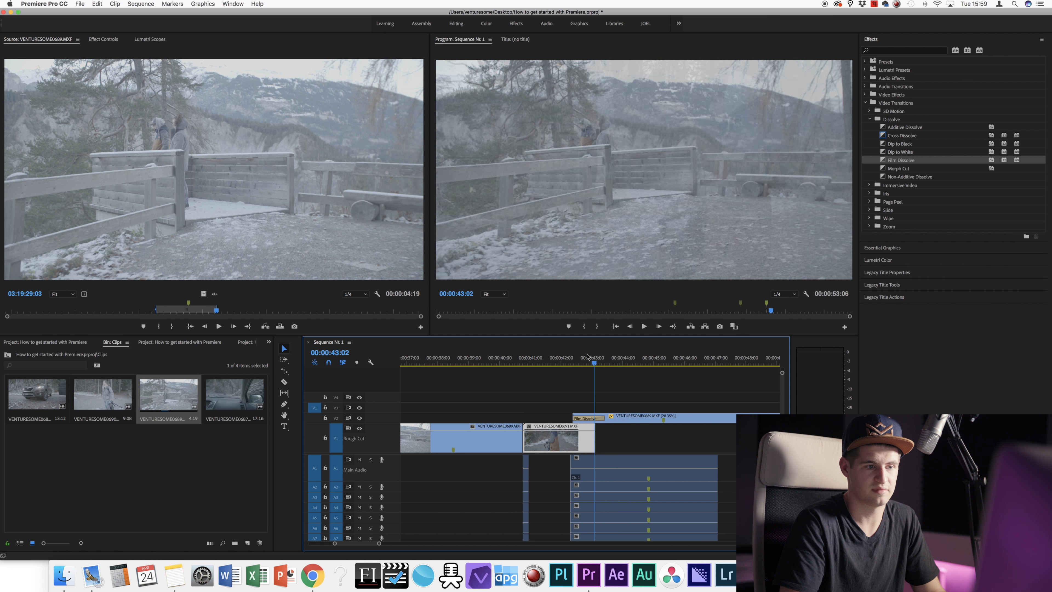
pyautogui.moveTo(631, 417); pyautogui.dragTo(620, 423)
pyautogui.moveTo(554, 361); pyautogui.dragTo(606, 364)
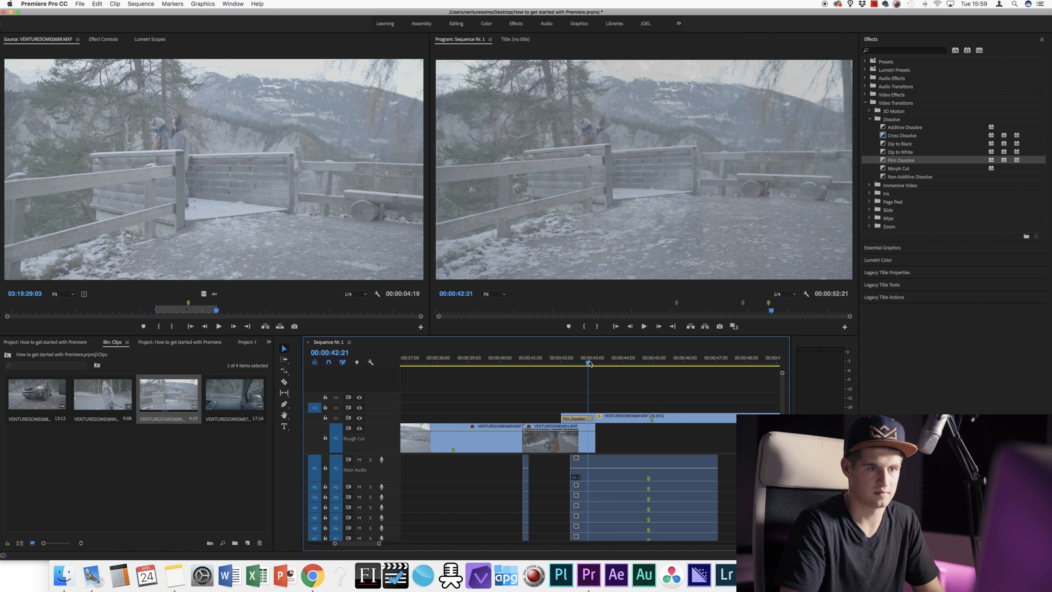
pyautogui.press('super+z')
pyautogui.press('super+z')
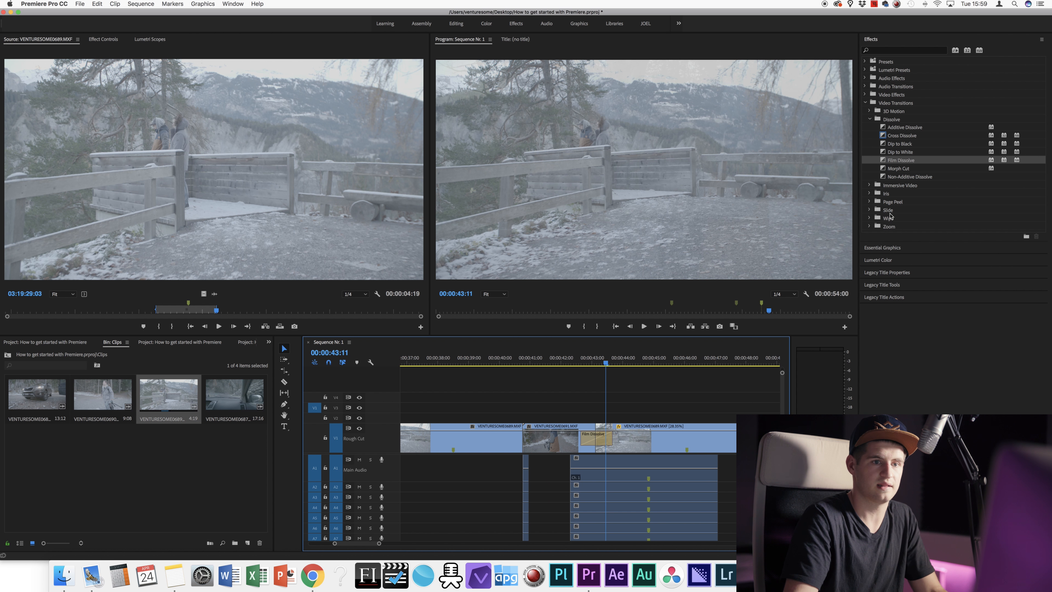
# Step: Compare the Dissolve transitions and replace the Film Dissolve with Additive Dissolve
pyautogui.click(903, 137)
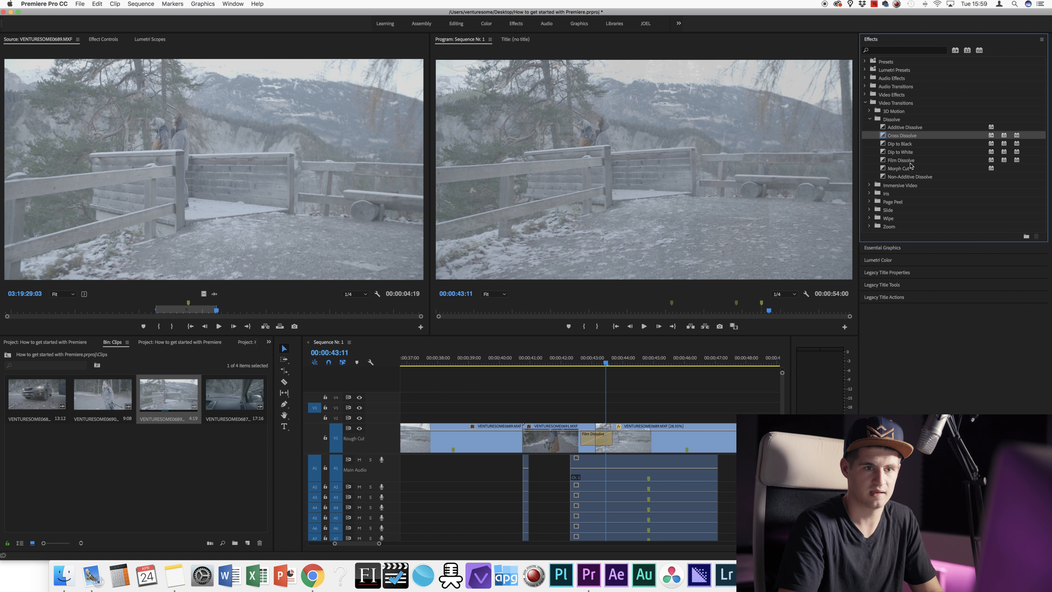
pyautogui.click(910, 162)
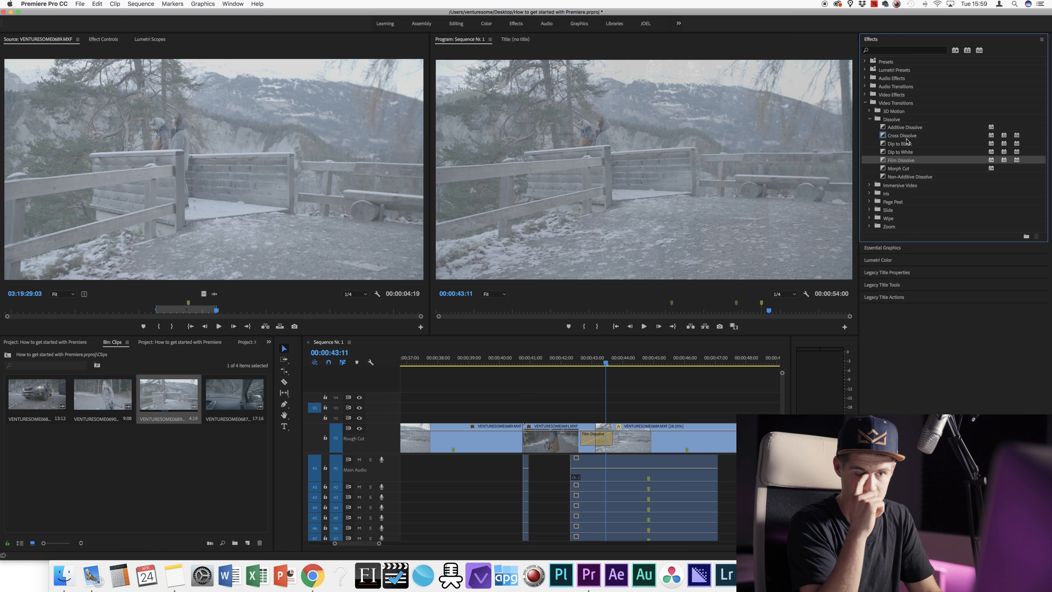
pyautogui.click(918, 176)
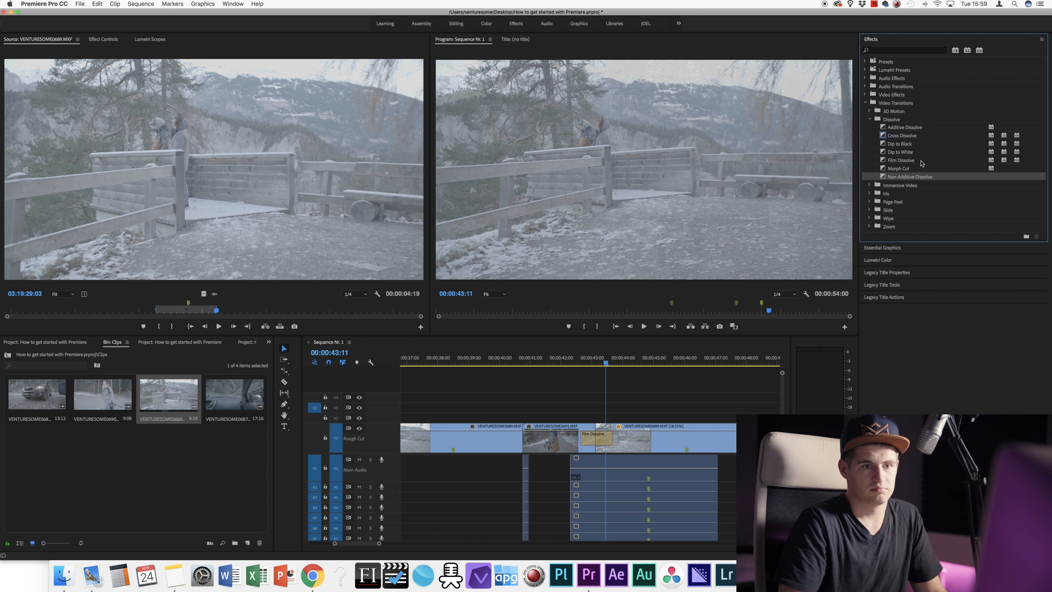
pyautogui.click(910, 129)
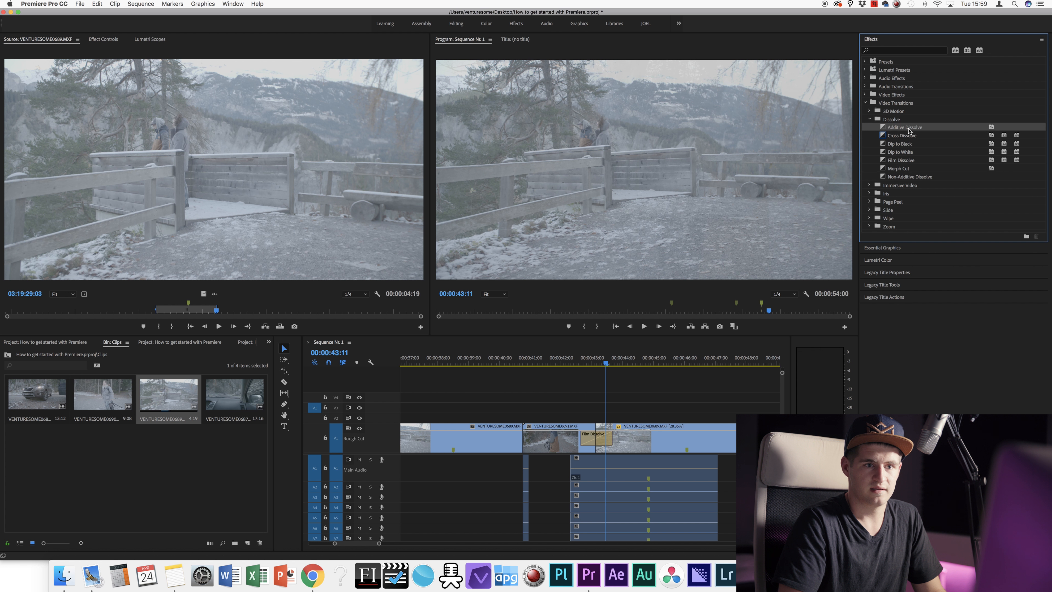
pyautogui.moveTo(687, 361); pyautogui.dragTo(597, 438)
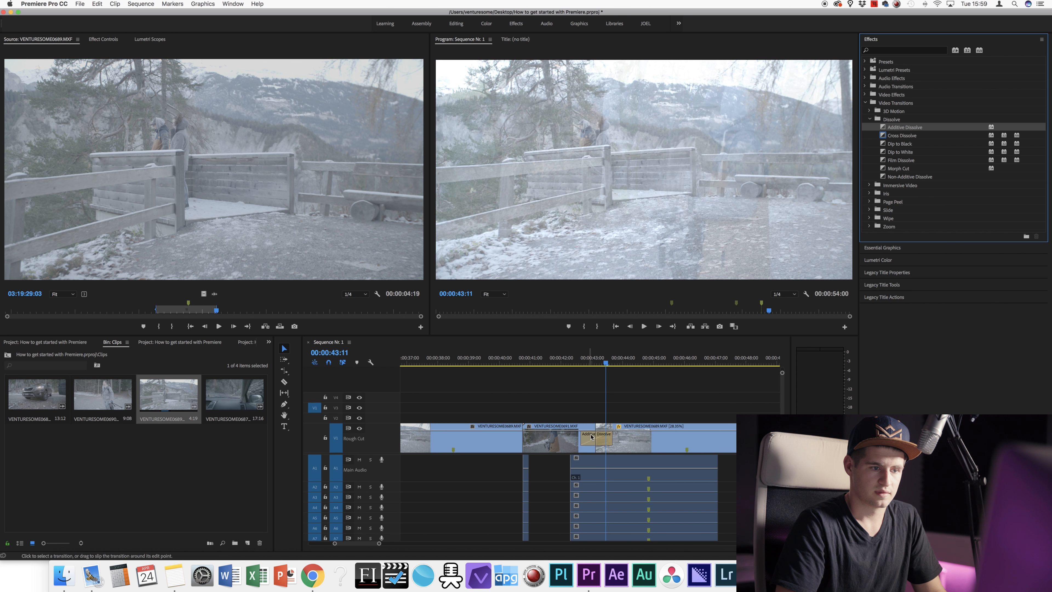
pyautogui.click(603, 364)
pyautogui.moveTo(603, 363)
pyautogui.mouseDown()
pyautogui.moveTo(584, 353)
pyautogui.moveTo(597, 345)
pyautogui.mouseUp()
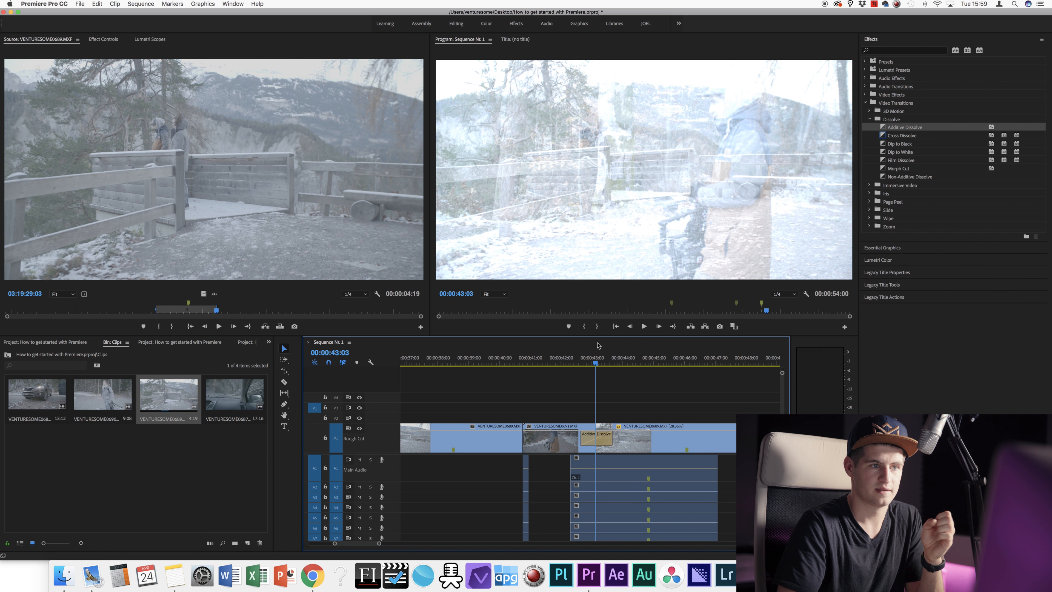
pyautogui.moveTo(598, 345); pyautogui.dragTo(575, 357)
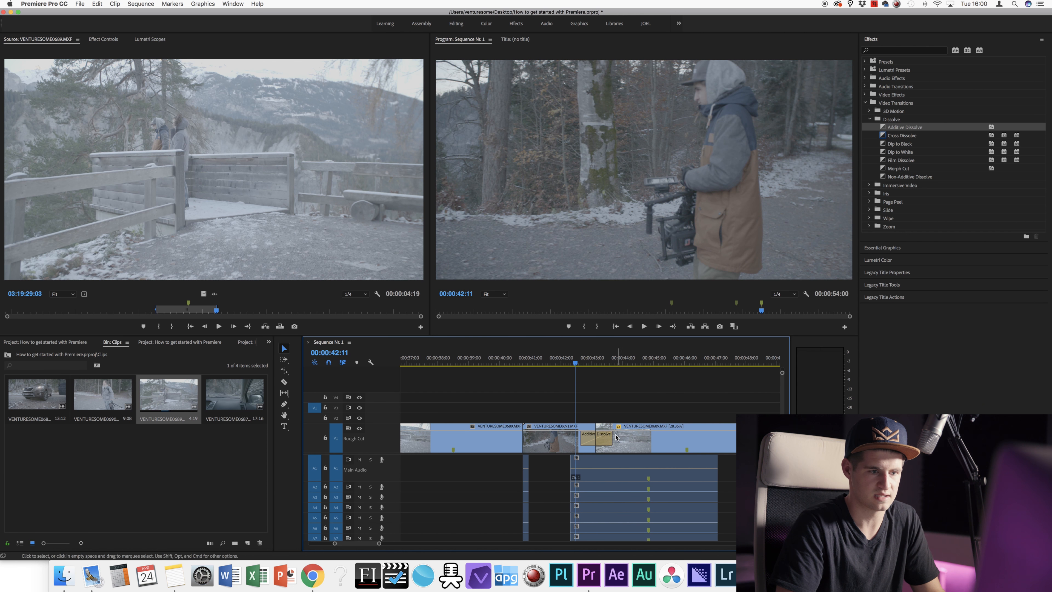
# Step: Shorten the Additive Dissolve from its end and play it back twice
pyautogui.moveTo(612, 437); pyautogui.dragTo(597, 437)
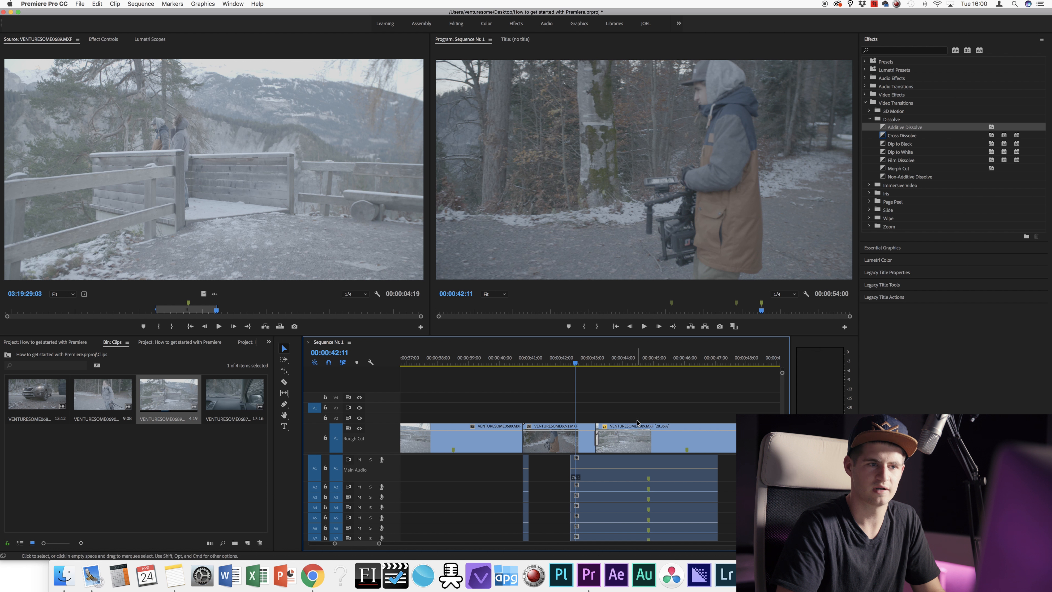
pyautogui.press('space')
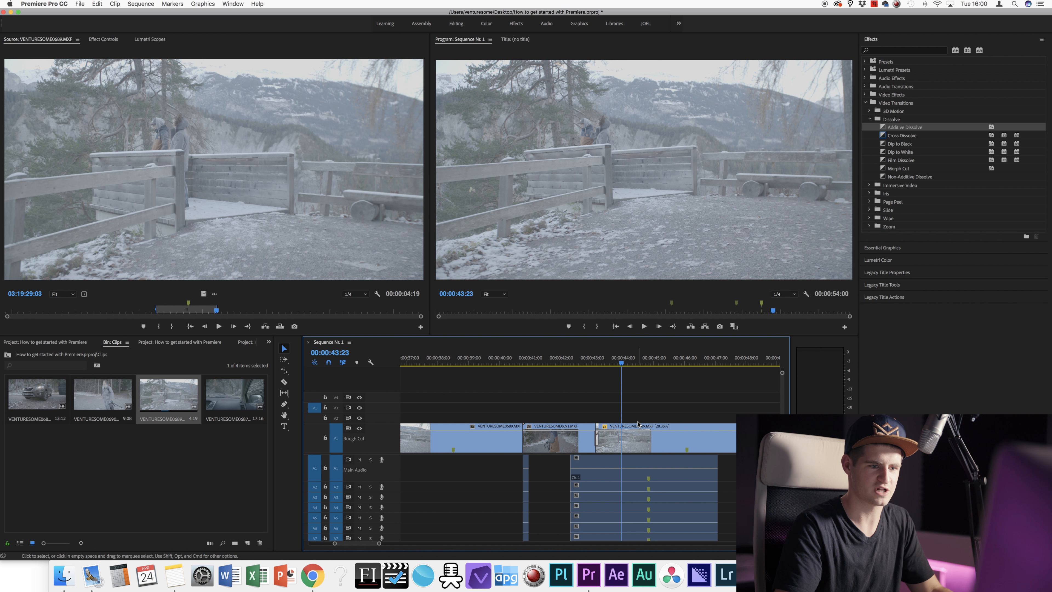
pyautogui.click(586, 360)
pyautogui.press('space')
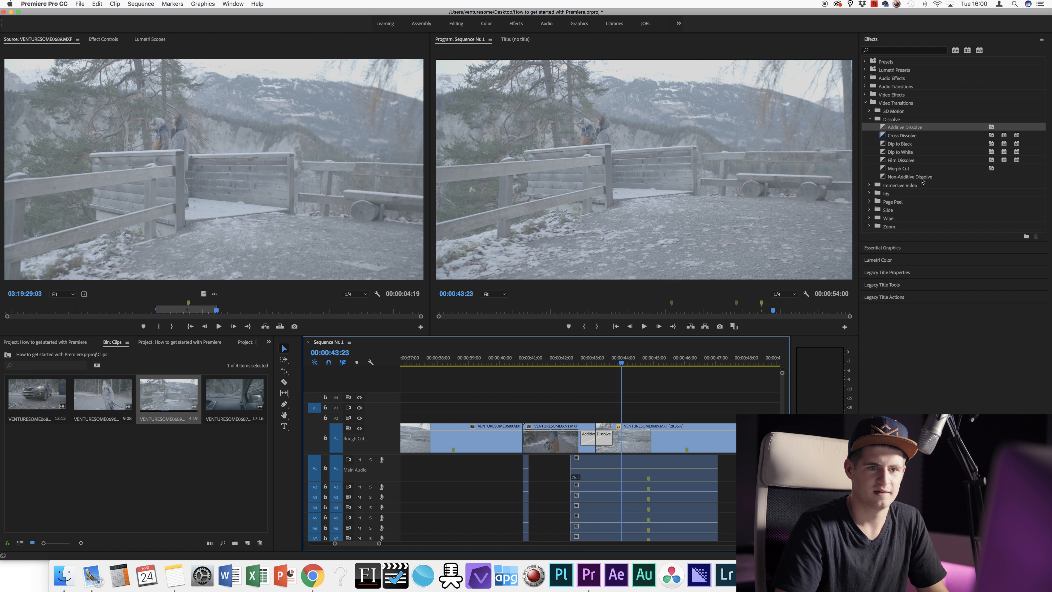
# Step: Preview a Non-Additive Dissolve on the cut into the last Rough Cut clip, then delete it
pyautogui.click(595, 361)
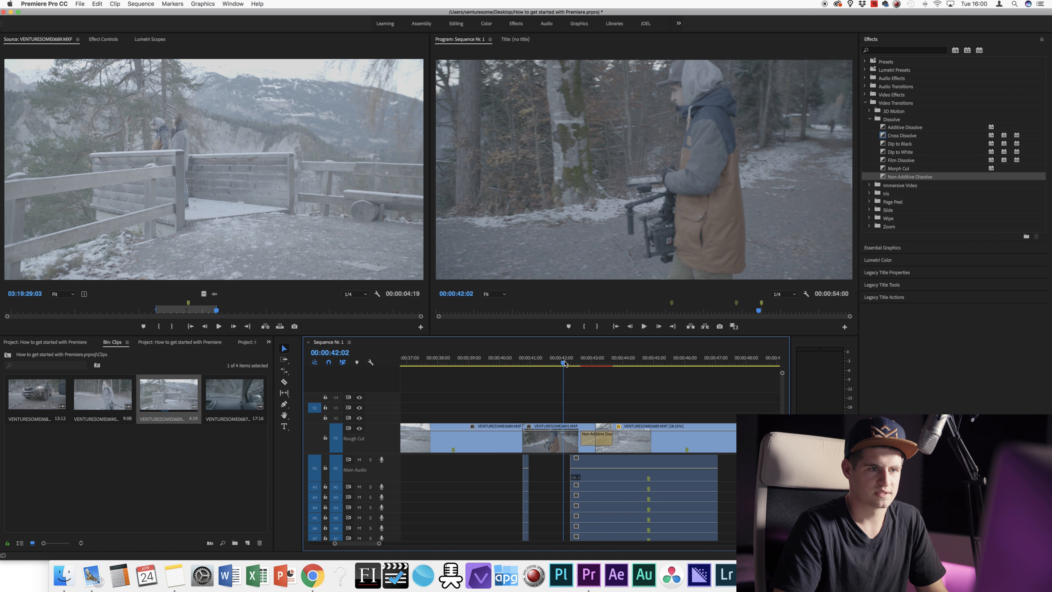
pyautogui.moveTo(565, 359); pyautogui.dragTo(601, 363)
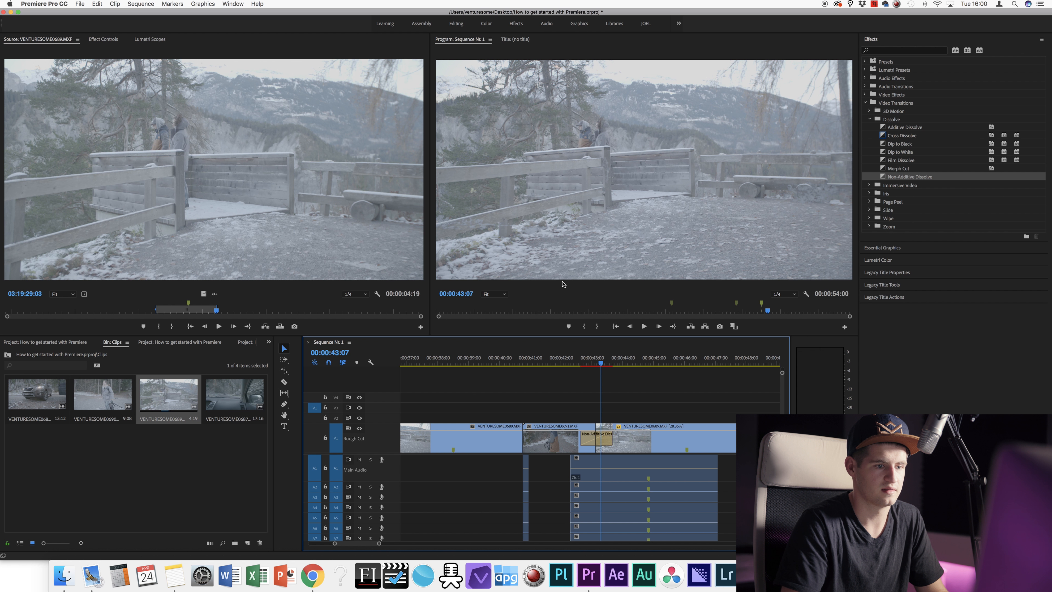
pyautogui.moveTo(603, 364)
pyautogui.mouseDown()
pyautogui.moveTo(590, 365)
pyautogui.moveTo(614, 365)
pyautogui.moveTo(562, 367)
pyautogui.moveTo(611, 359)
pyautogui.mouseUp()
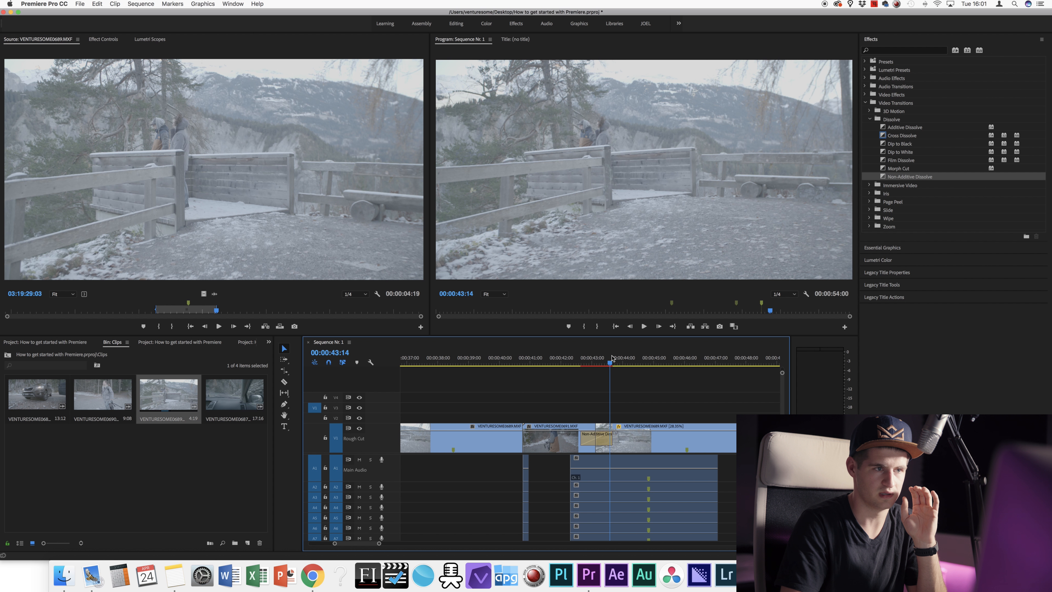
pyautogui.moveTo(612, 359)
pyautogui.mouseDown()
pyautogui.moveTo(637, 363)
pyautogui.moveTo(579, 363)
pyautogui.moveTo(621, 363)
pyautogui.mouseUp()
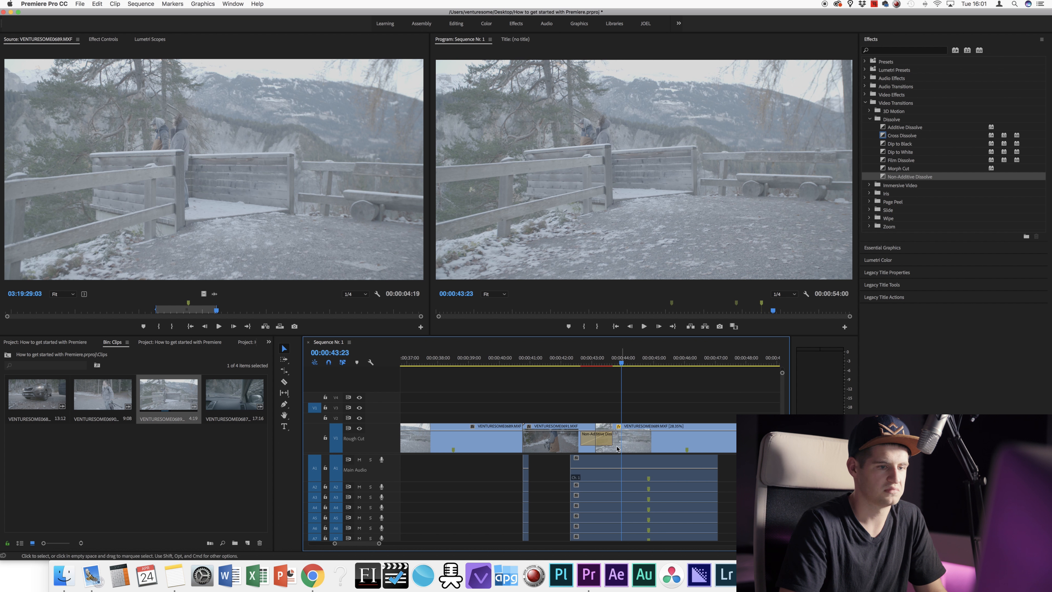
pyautogui.click(605, 440)
pyautogui.press('Delete')
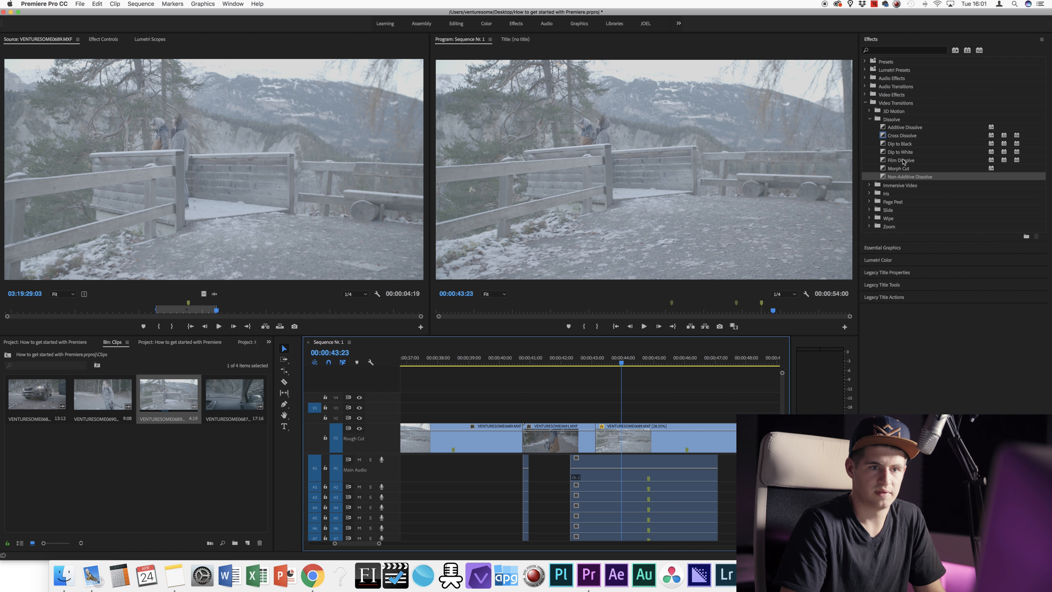
# Step: Apply Dip to White to the V1 cut and scrub through it
pyautogui.click(902, 152)
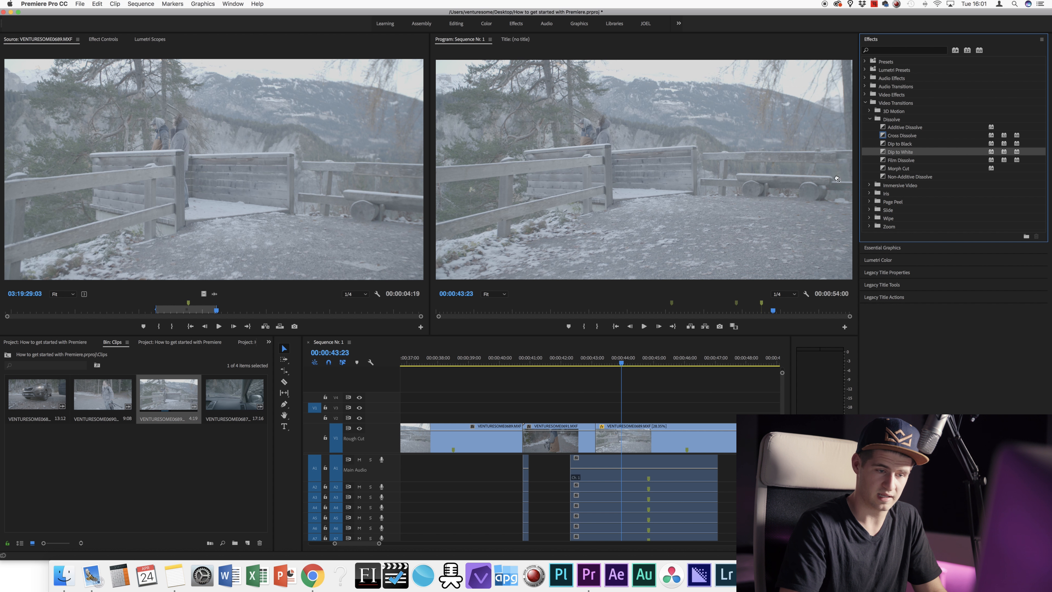
pyautogui.moveTo(836, 179); pyautogui.dragTo(595, 439)
pyautogui.moveTo(569, 362); pyautogui.dragTo(613, 350)
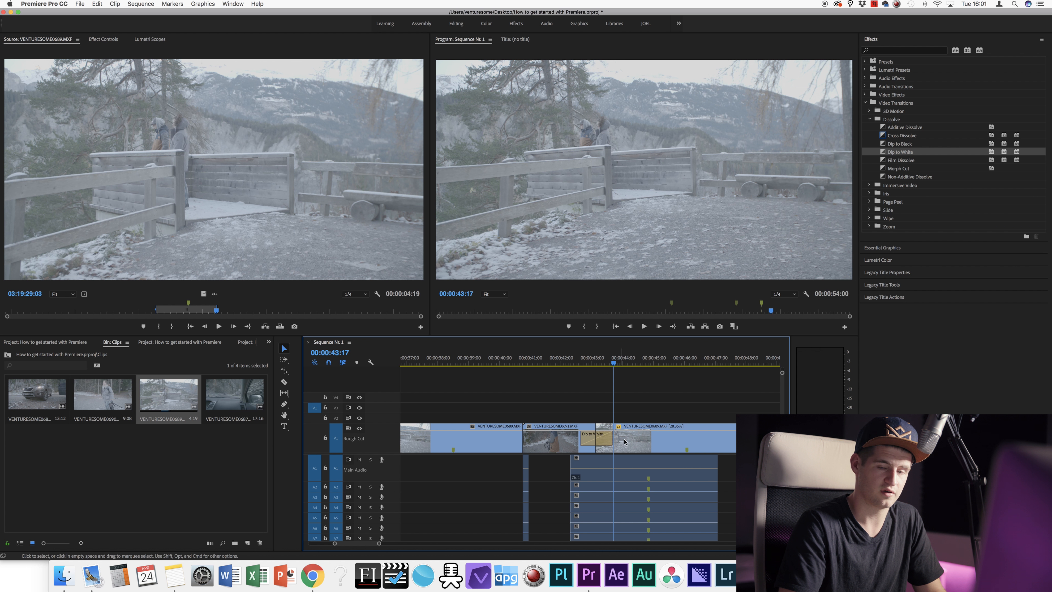
# Step: Swap in Additive Dissolve to compare, then return to Dip to White
pyautogui.moveTo(899, 132); pyautogui.dragTo(596, 438)
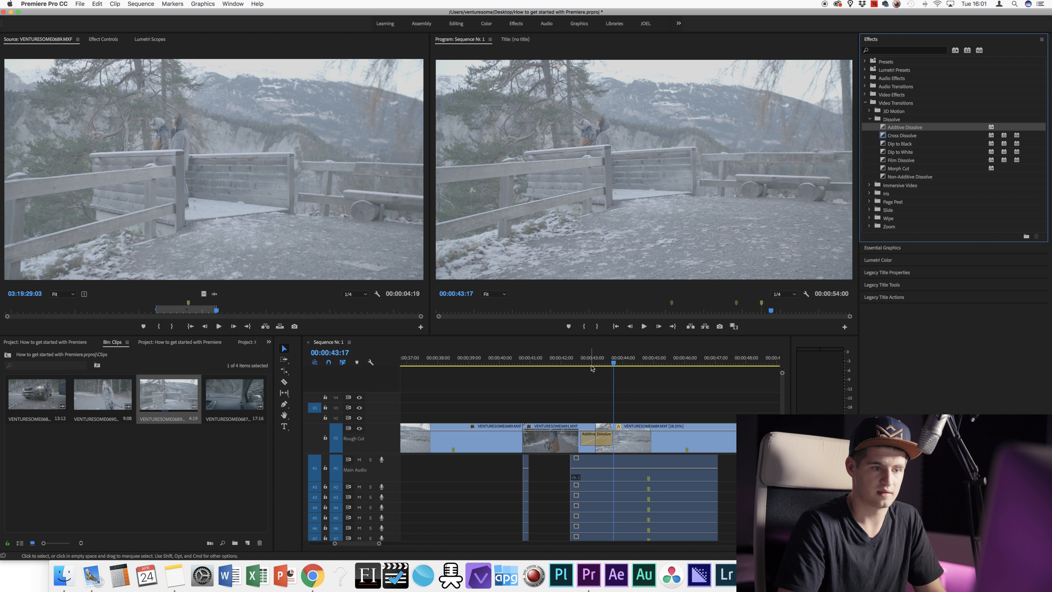
pyautogui.click(591, 361)
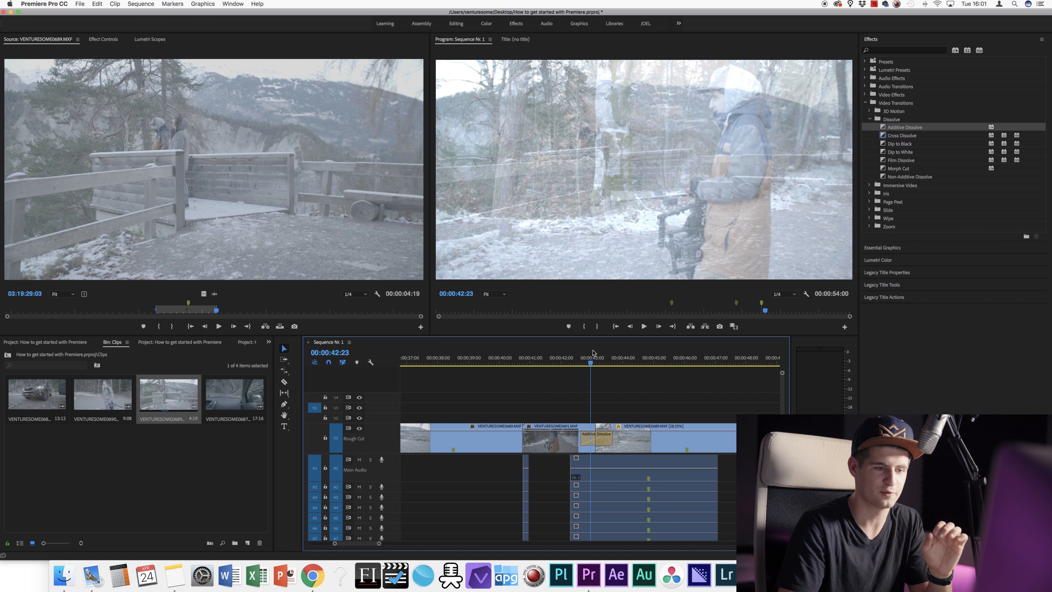
pyautogui.moveTo(593, 352)
pyautogui.mouseDown()
pyautogui.moveTo(566, 359)
pyautogui.moveTo(585, 357)
pyautogui.mouseUp()
pyautogui.moveTo(903, 152); pyautogui.dragTo(597, 435)
pyautogui.moveTo(585, 358); pyautogui.dragTo(608, 355)
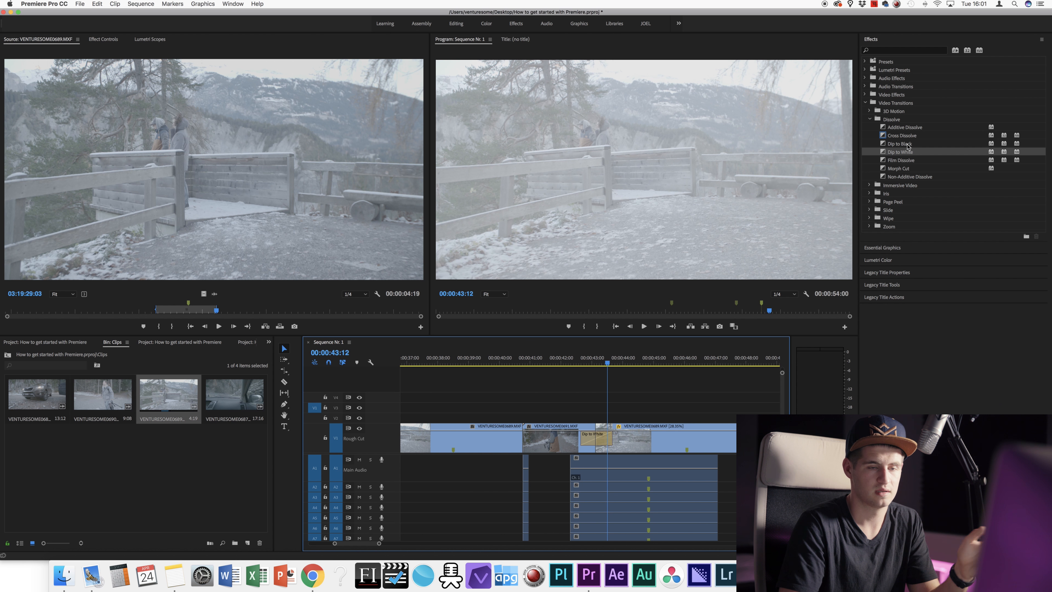
# Step: Replace the transition with Dip to Black and play it back
pyautogui.moveTo(900, 143); pyautogui.dragTo(597, 436)
pyautogui.moveTo(577, 357)
pyautogui.mouseDown()
pyautogui.moveTo(610, 359)
pyautogui.moveTo(566, 364)
pyautogui.mouseUp()
pyautogui.press('space')
pyautogui.press('space')
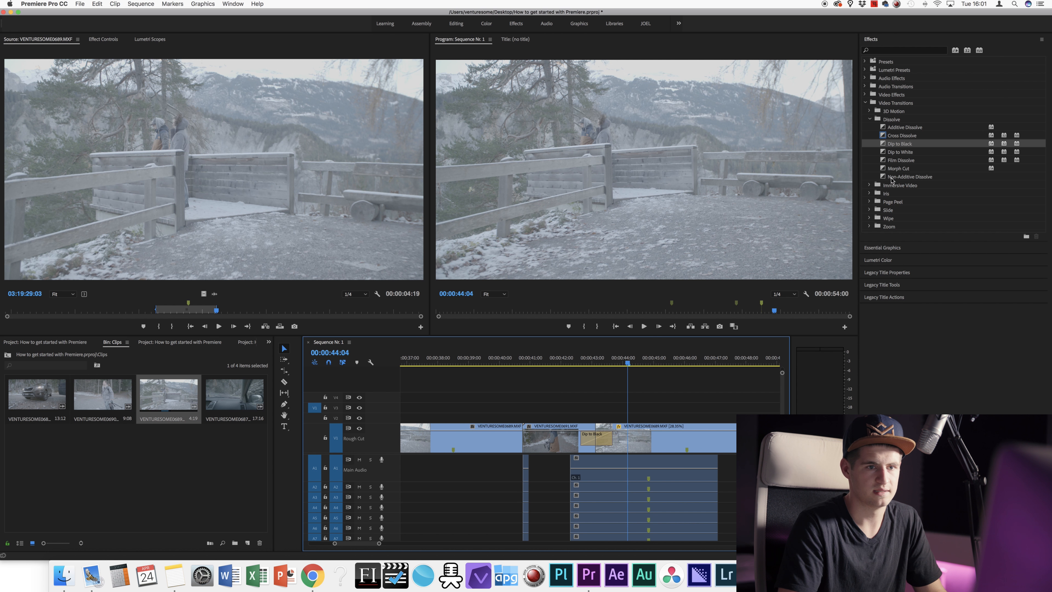
pyautogui.click(903, 168)
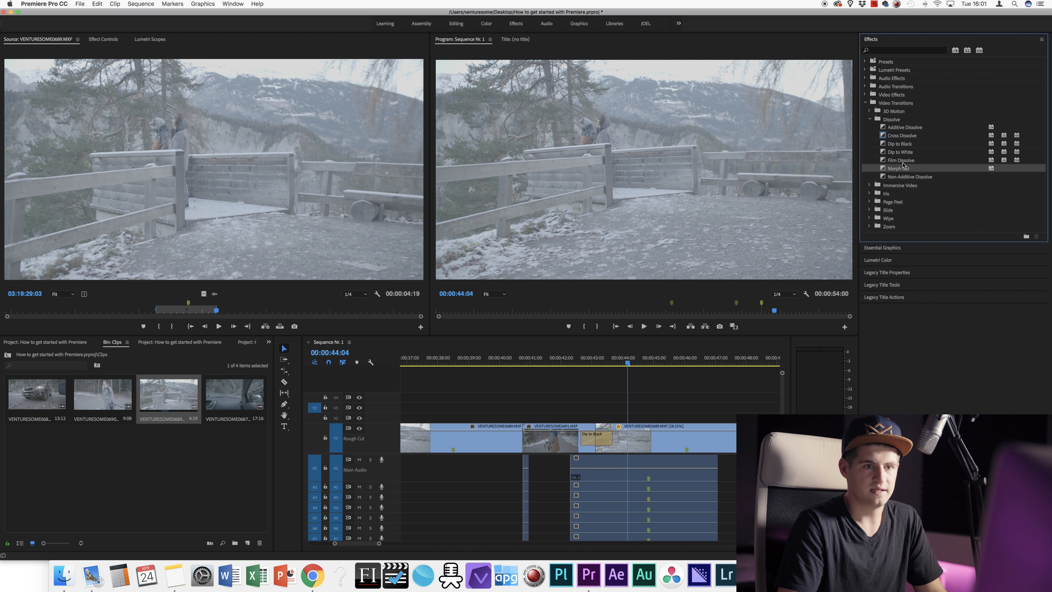
pyautogui.click(379, 547)
pyautogui.moveTo(380, 547); pyautogui.dragTo(403, 547)
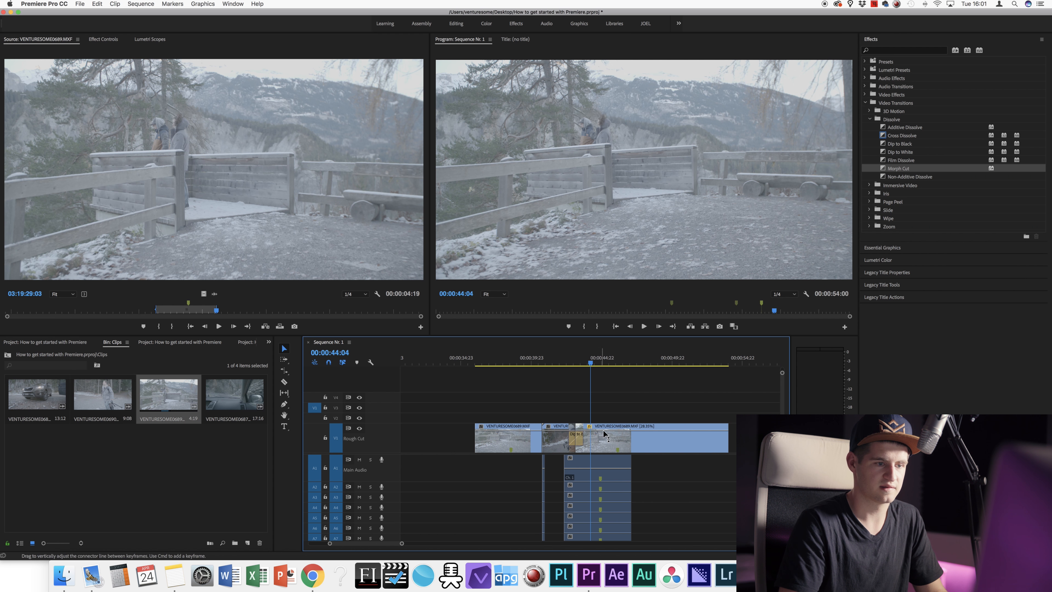
pyautogui.click(566, 364)
pyautogui.press('space')
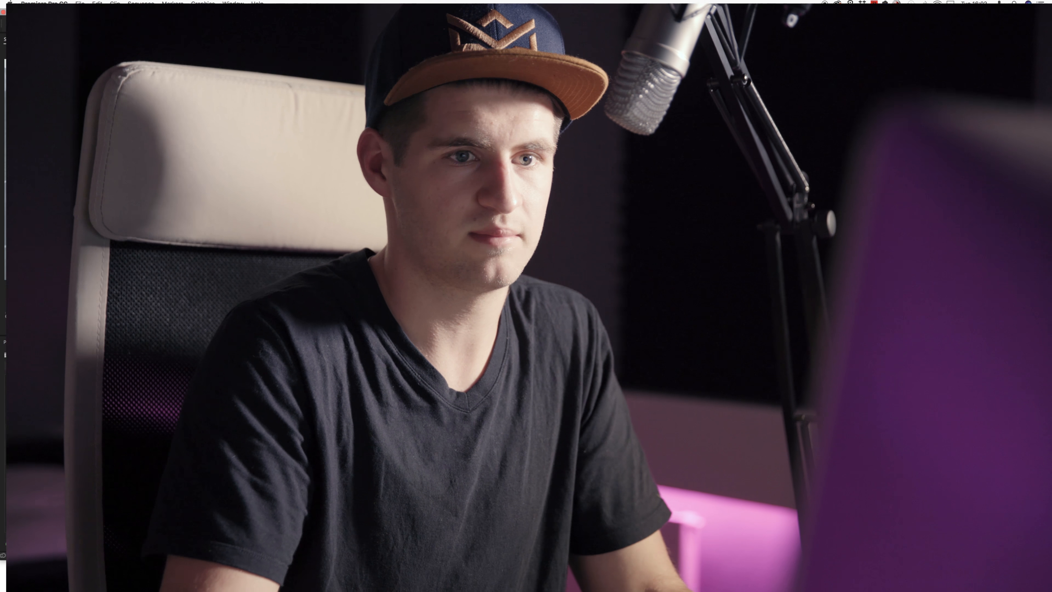
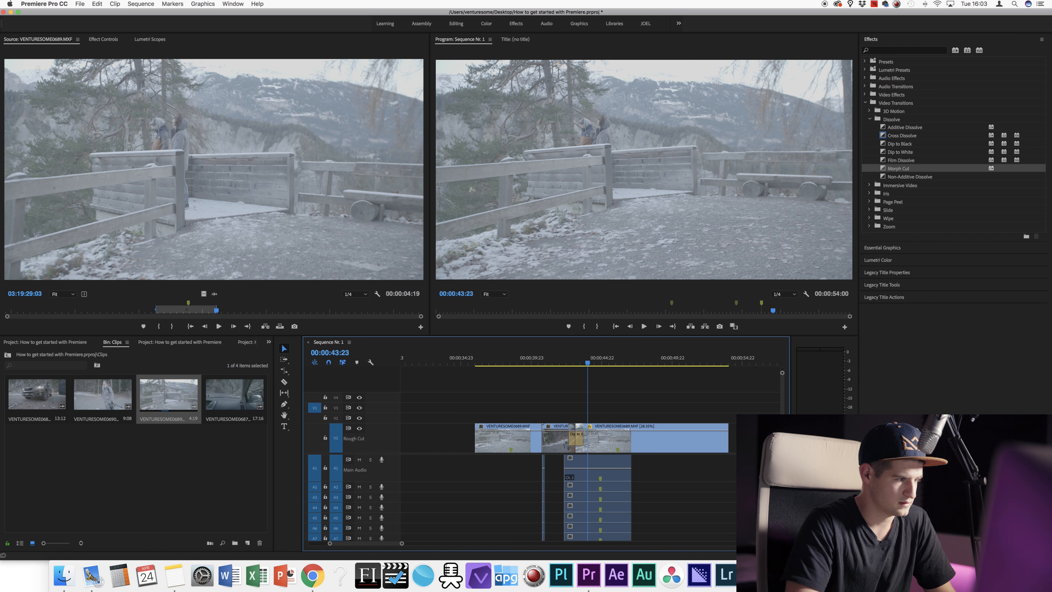
# Step: Move the playhead to 00:00:41:22 and go up to the project's top-level bins
pyautogui.click(559, 363)
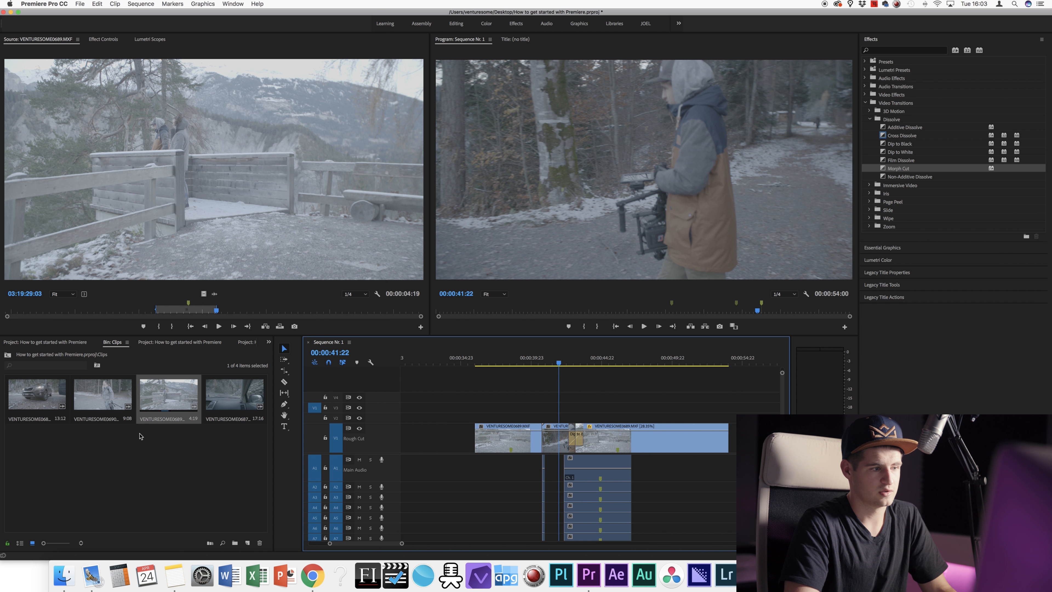
pyautogui.click(97, 365)
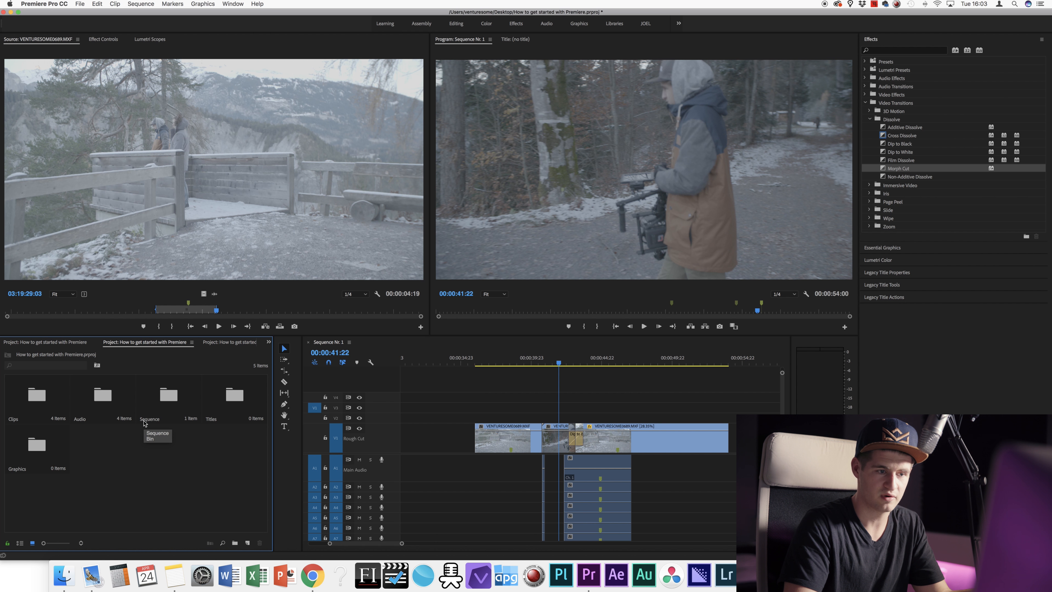
# Step: Scrub the playhead back to 00:00:41:05 on the gimbal walking shot
pyautogui.moveTo(557, 364)
pyautogui.mouseDown()
pyautogui.moveTo(538, 364)
pyautogui.moveTo(638, 361)
pyautogui.moveTo(551, 363)
pyautogui.mouseUp()
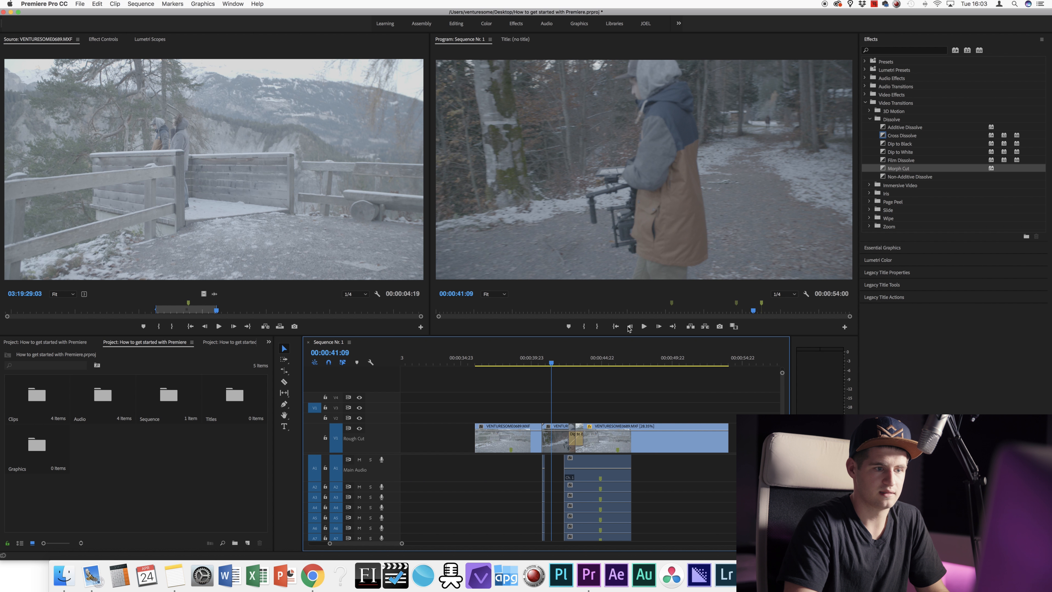
pyautogui.moveTo(552, 363); pyautogui.dragTo(549, 363)
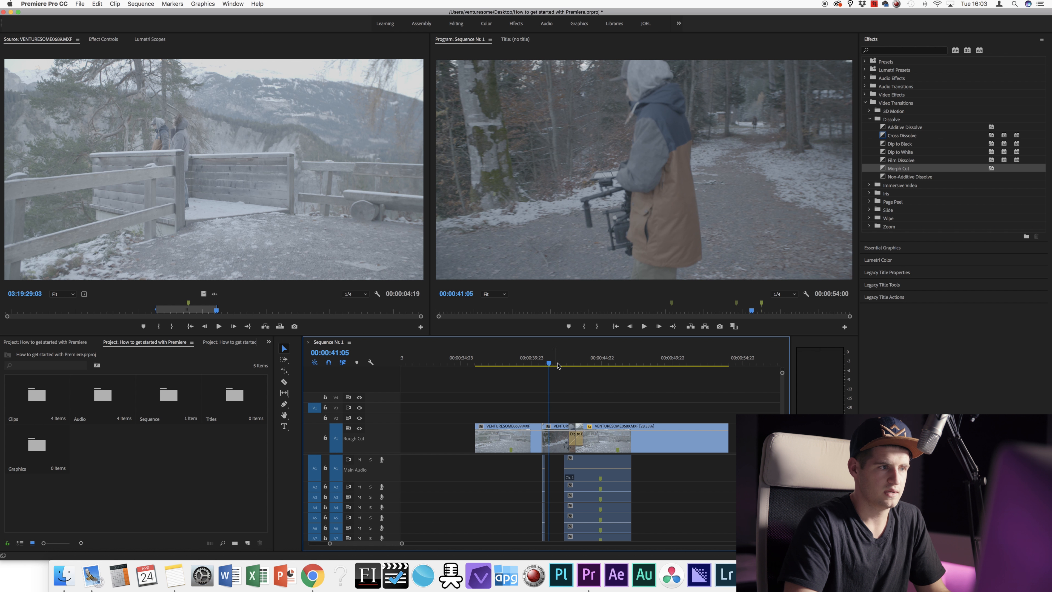
pyautogui.click(80, 5)
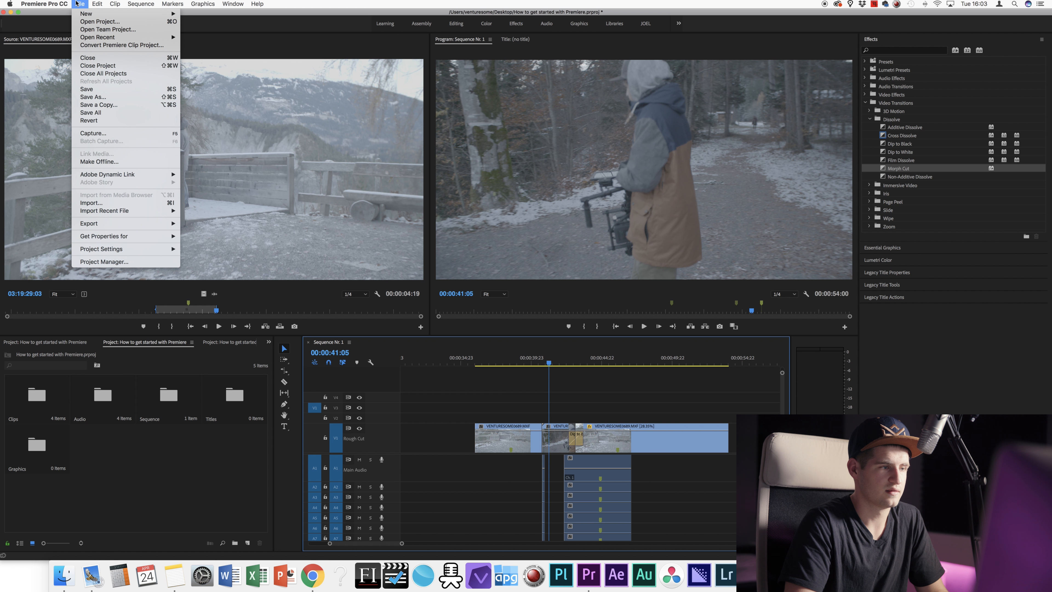
# Step: Create a 1920×1080 legacy title, Title 01, and open it in the title editor
pyautogui.moveTo(124, 13)
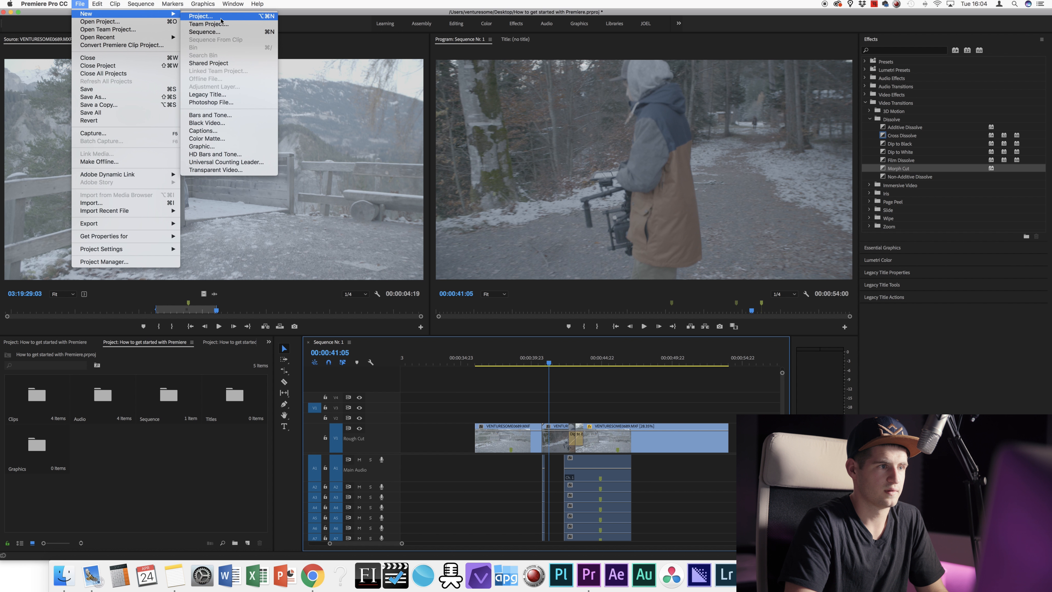
pyautogui.click(215, 95)
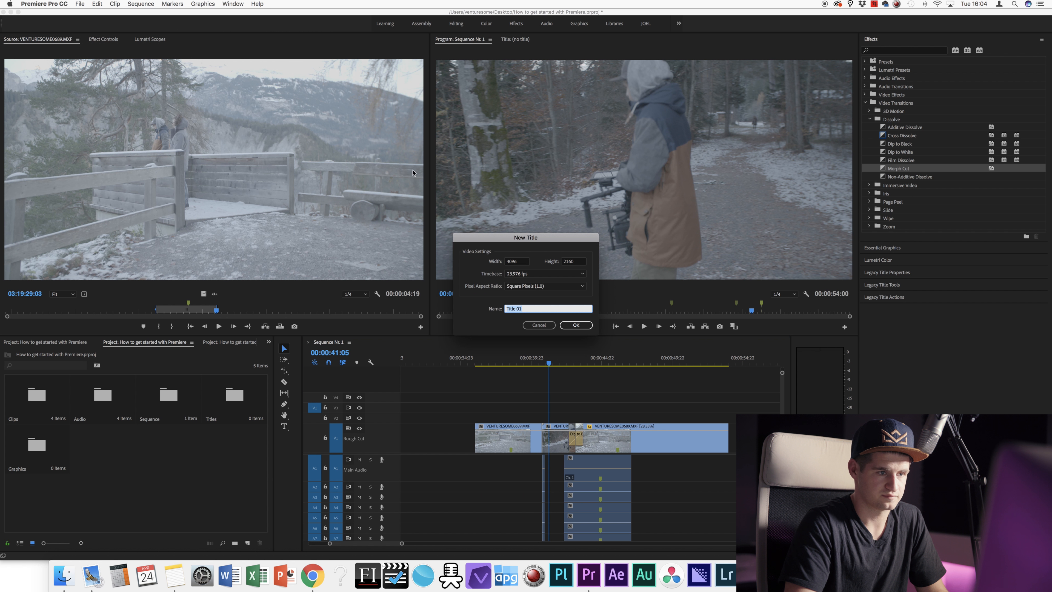
pyautogui.doubleClick(518, 262)
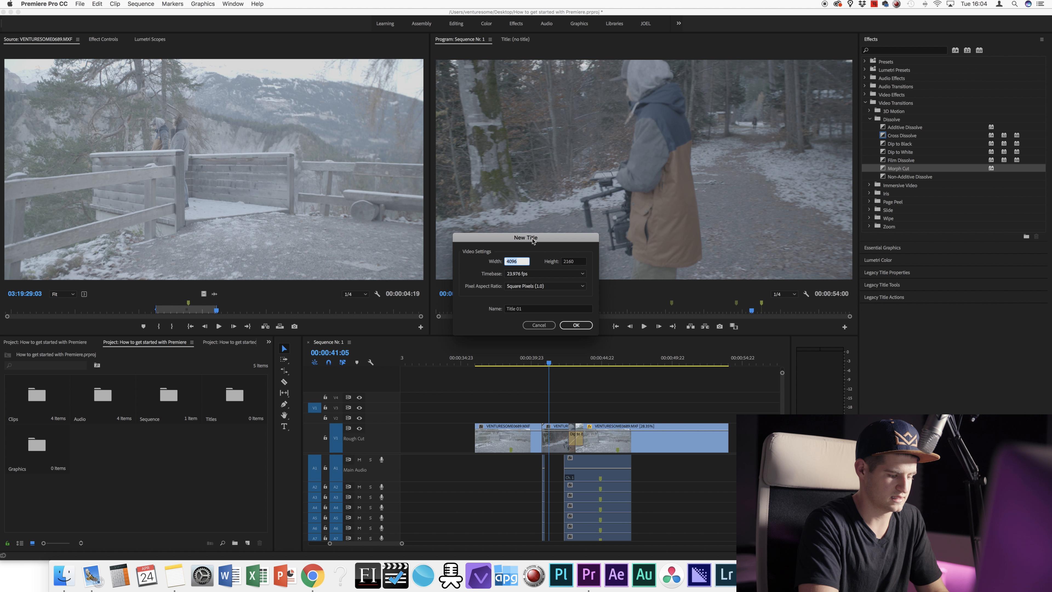
pyautogui.write('1920')
pyautogui.press('Tab')
pyautogui.write('1080')
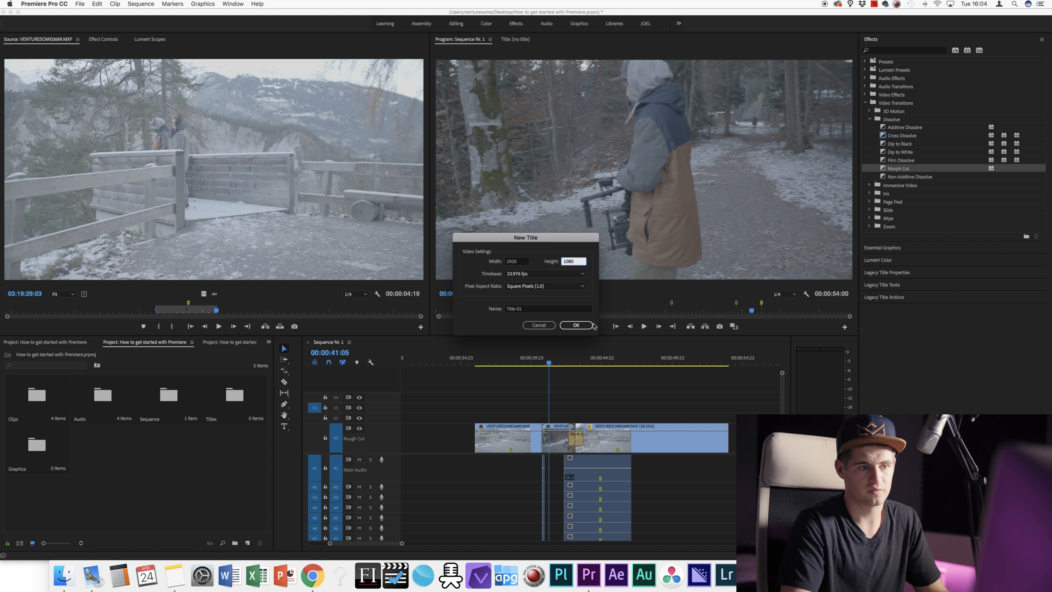
pyautogui.click(576, 325)
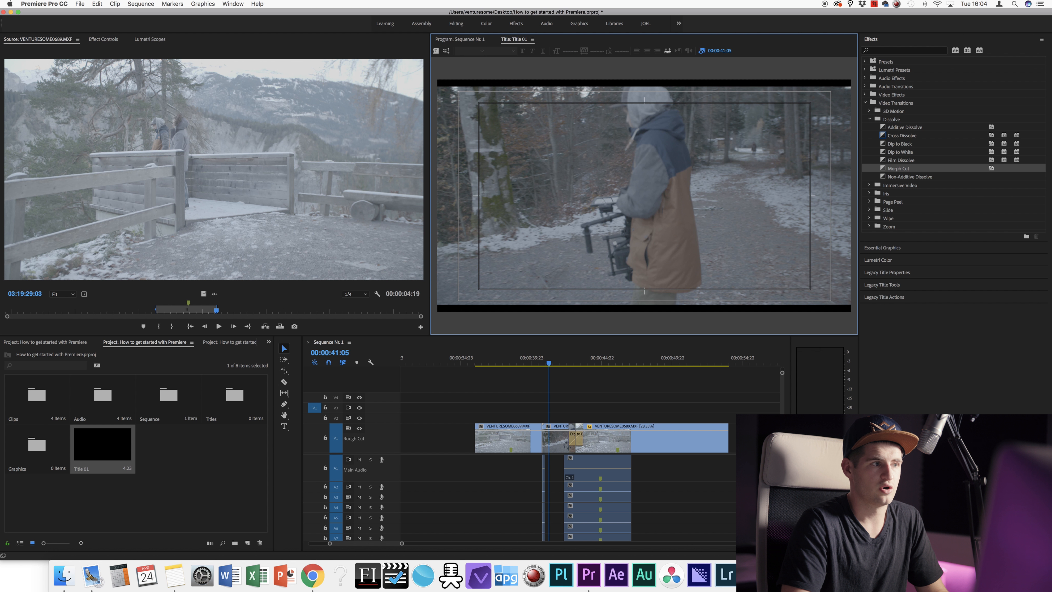
pyautogui.click(141, 4)
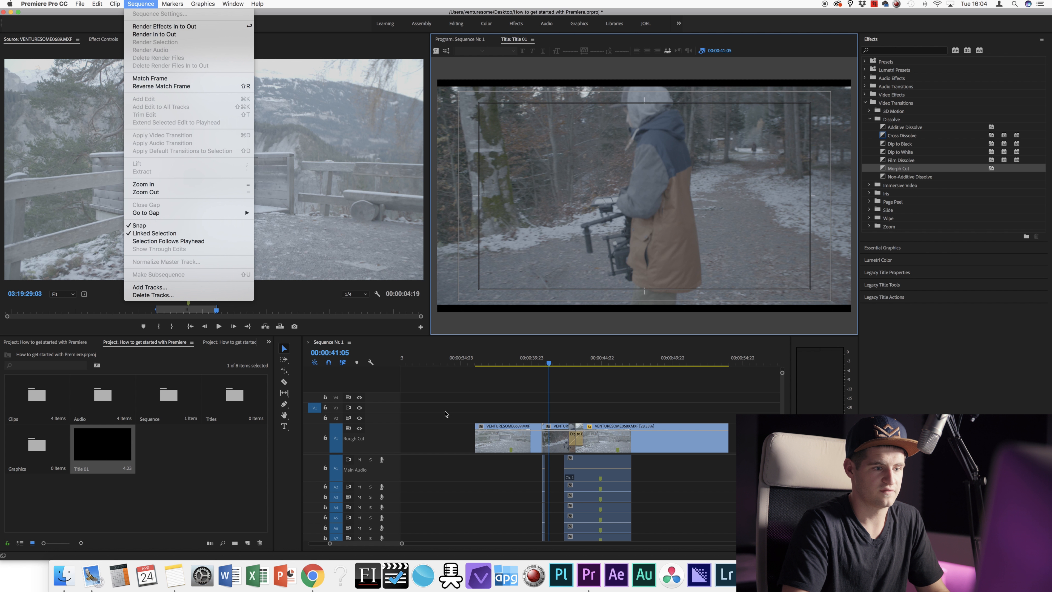
# Step: Check Sequence 1's 4096×2160 frame size, close its settings unchanged, and select Title 01
pyautogui.click(508, 350)
pyautogui.click(472, 376)
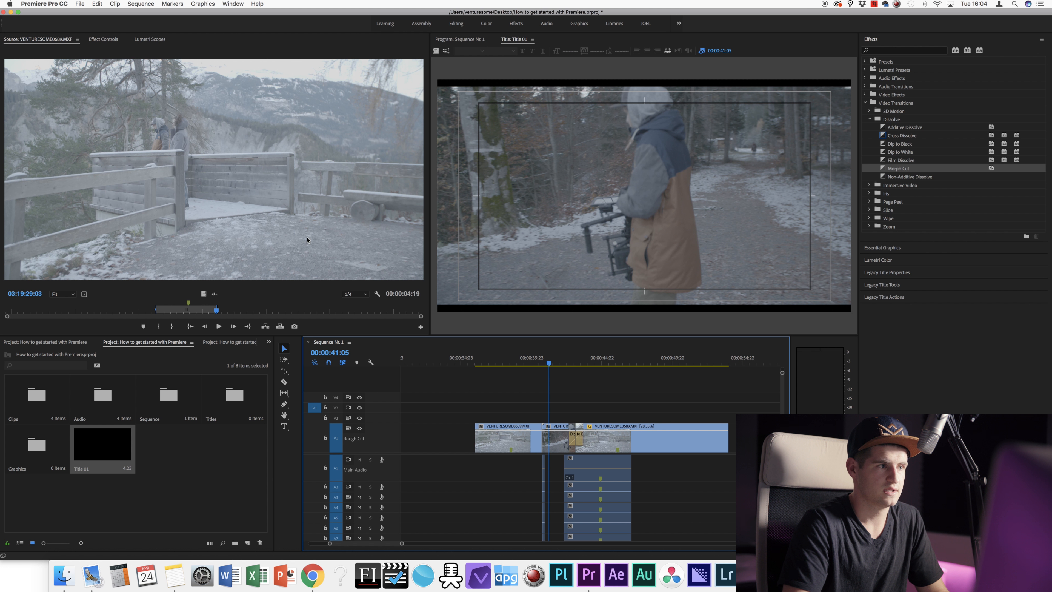
pyautogui.click(141, 4)
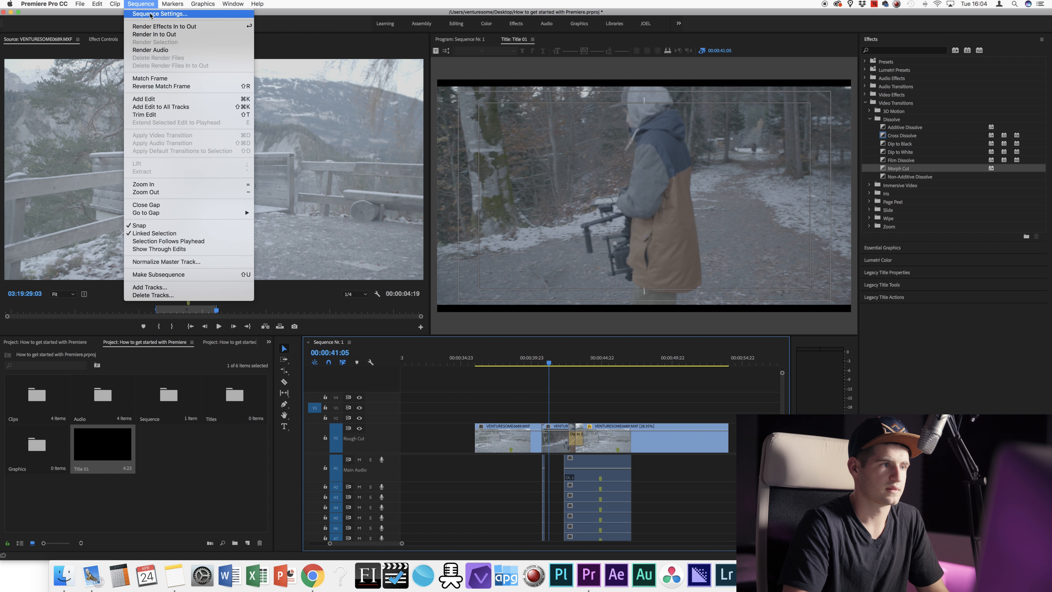
pyautogui.click(149, 14)
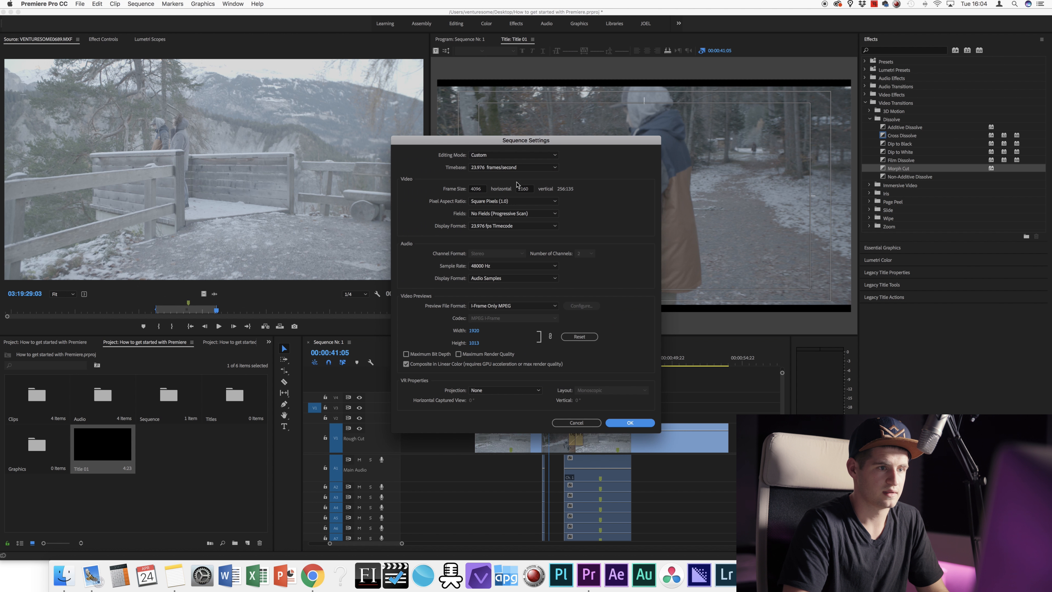
pyautogui.click(468, 189)
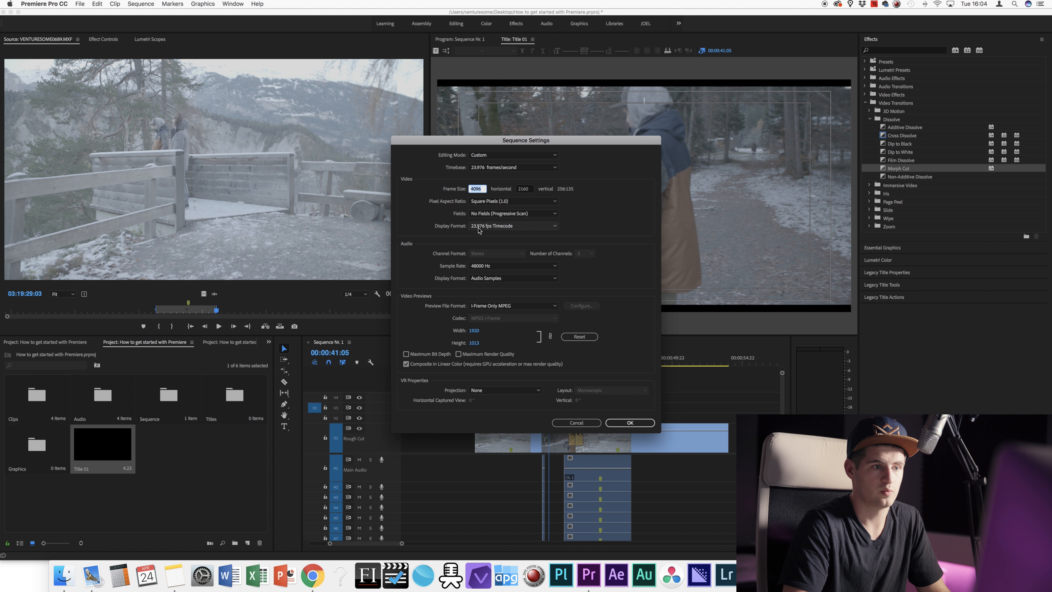
pyautogui.click(572, 423)
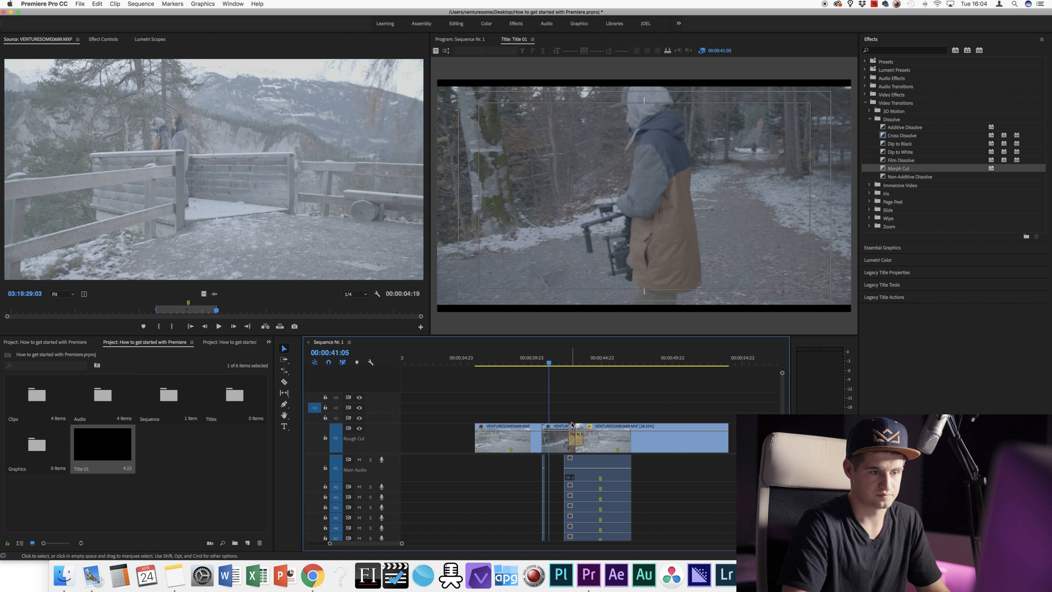
pyautogui.click(203, 470)
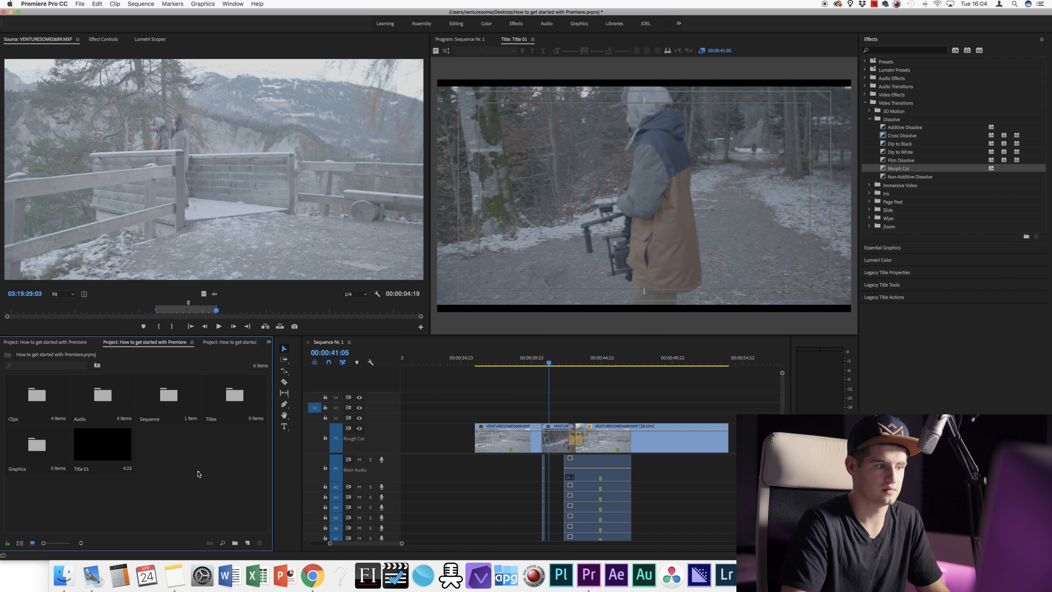
pyautogui.click(116, 446)
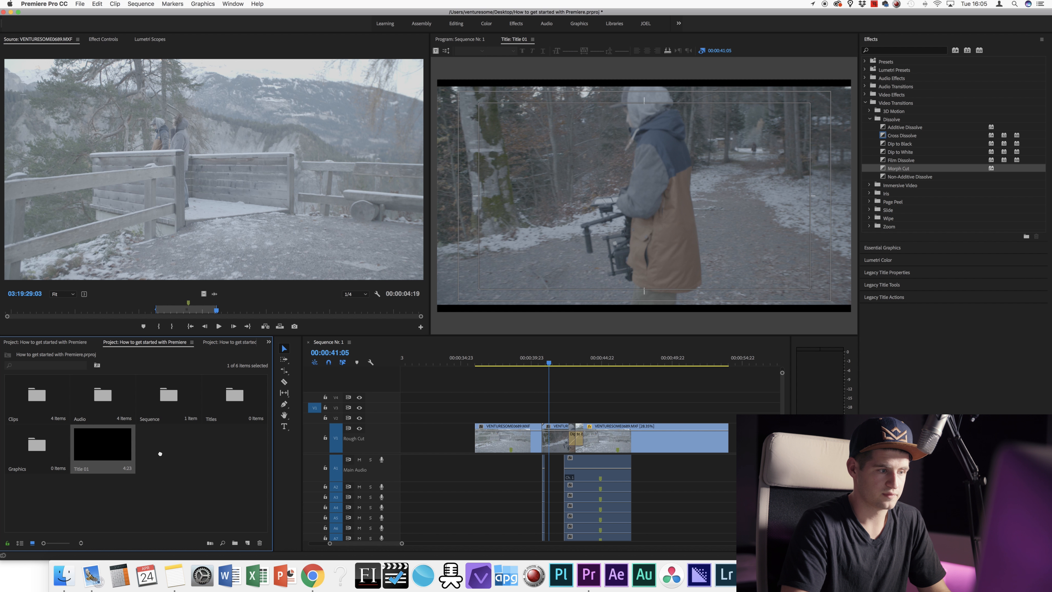
# Step: Delete Title 01 from the project
pyautogui.moveTo(258, 542); pyautogui.dragTo(259, 542)
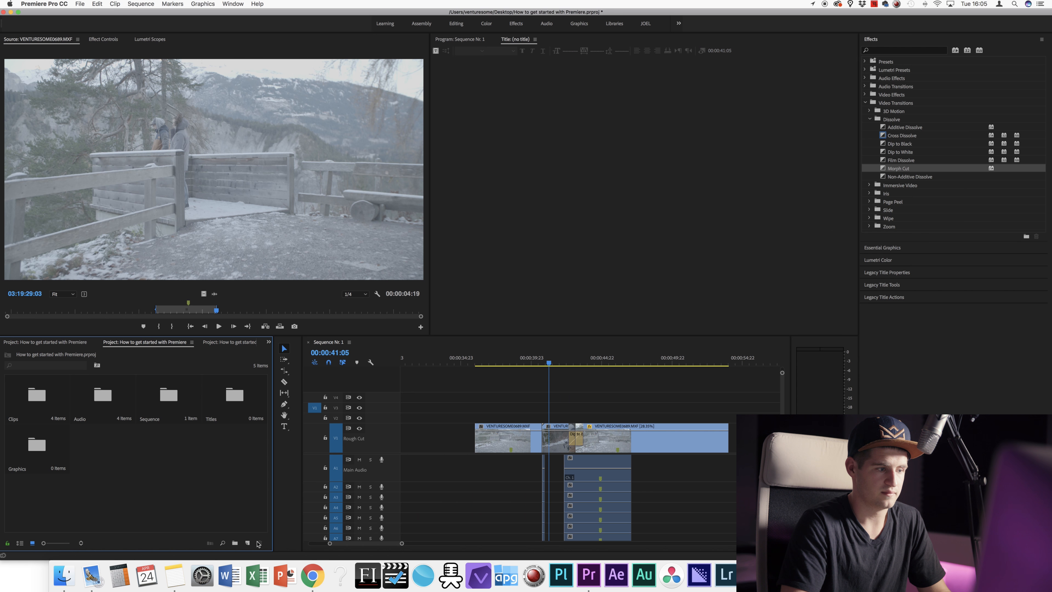
pyautogui.press('super+z')
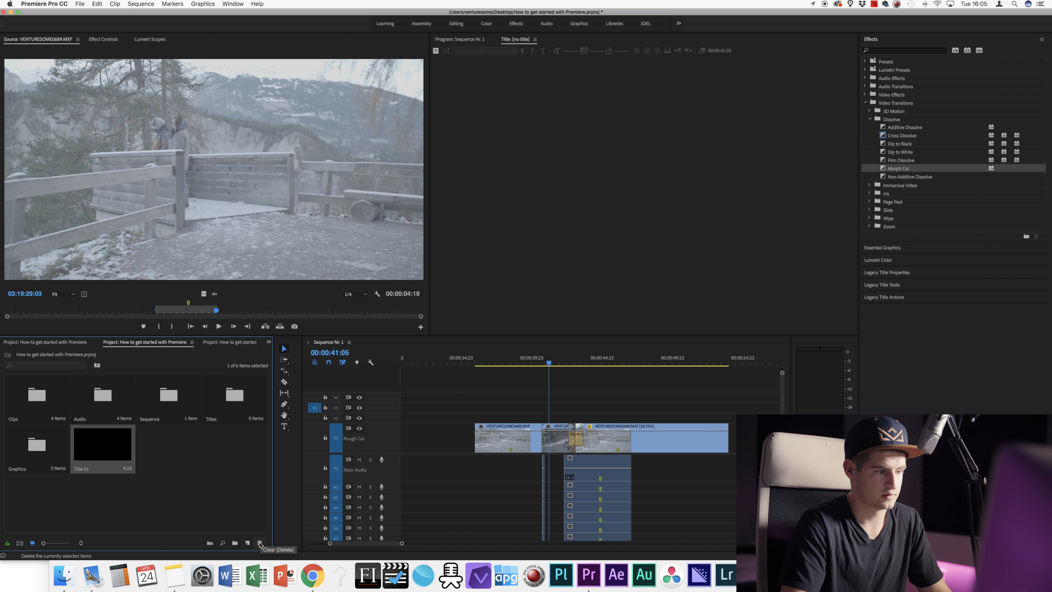
pyautogui.click(260, 543)
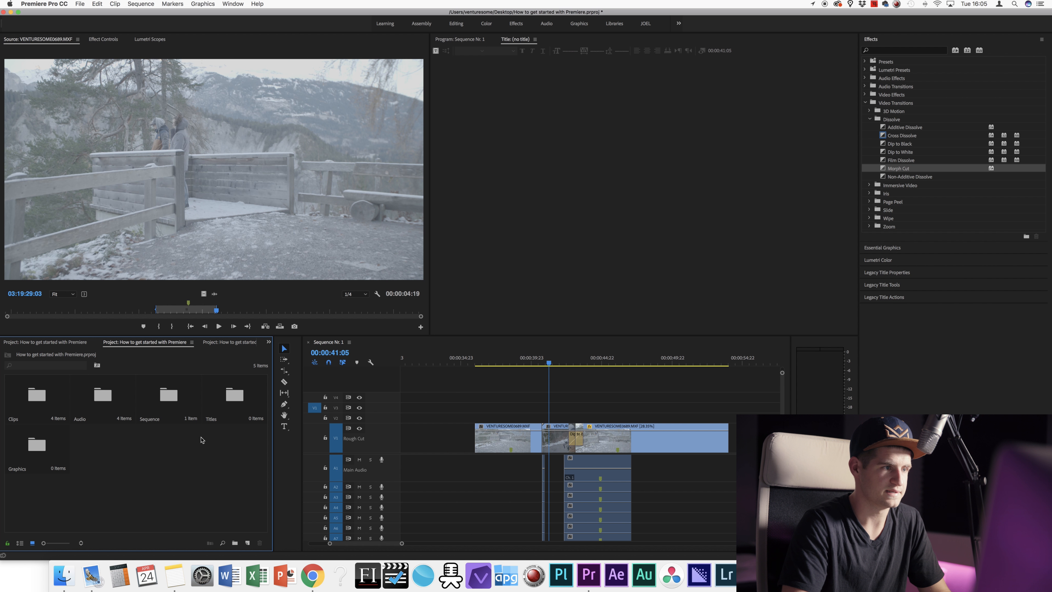
# Step: Create a new 4096×2160 legacy title, Title 02, and open it for editing
pyautogui.click(80, 4)
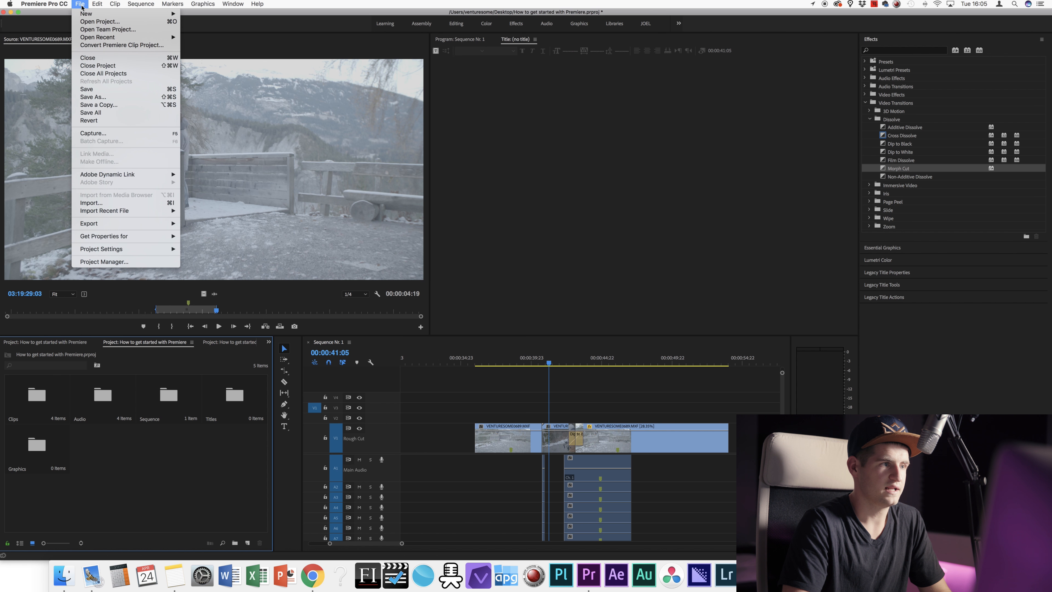
pyautogui.moveTo(158, 13)
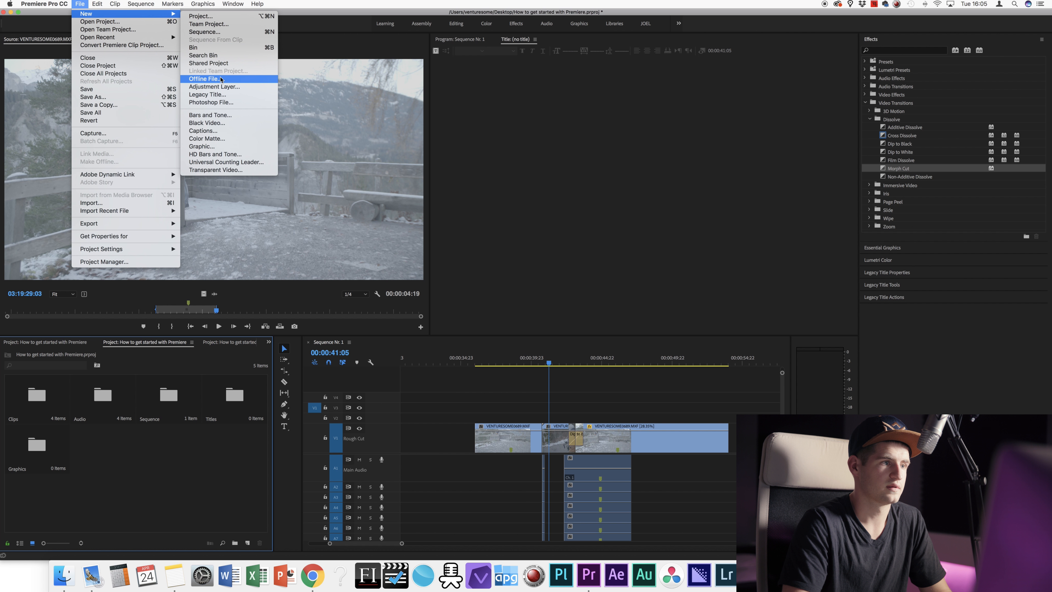
pyautogui.click(207, 95)
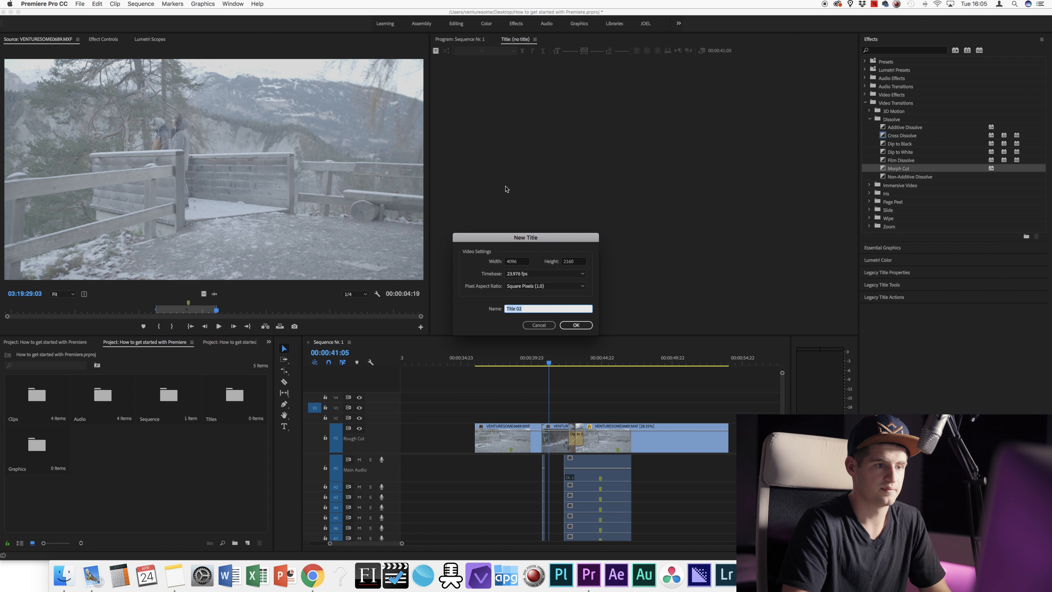
pyautogui.click(519, 262)
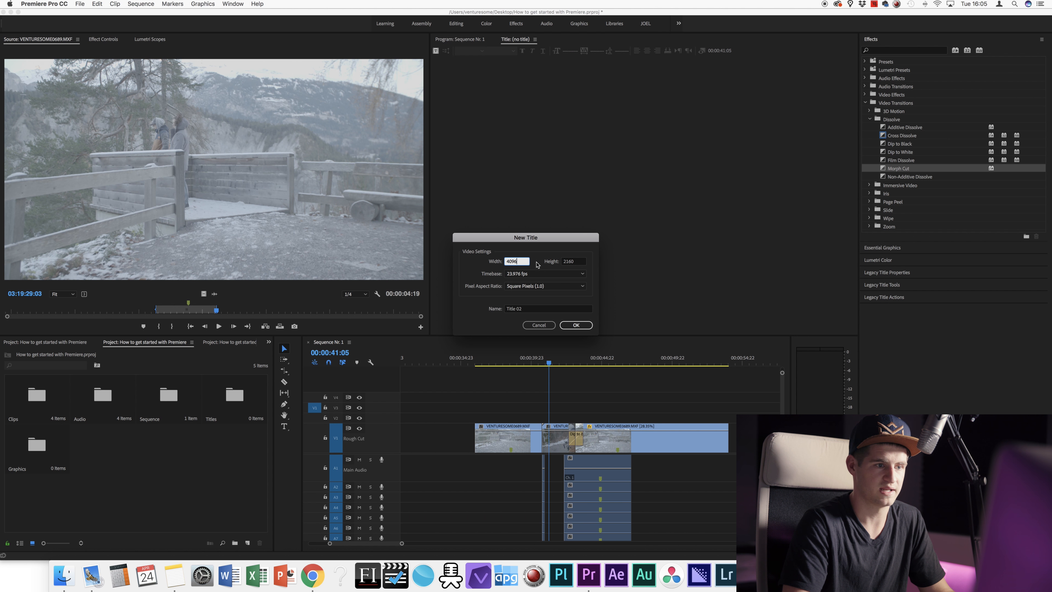
pyautogui.click(568, 327)
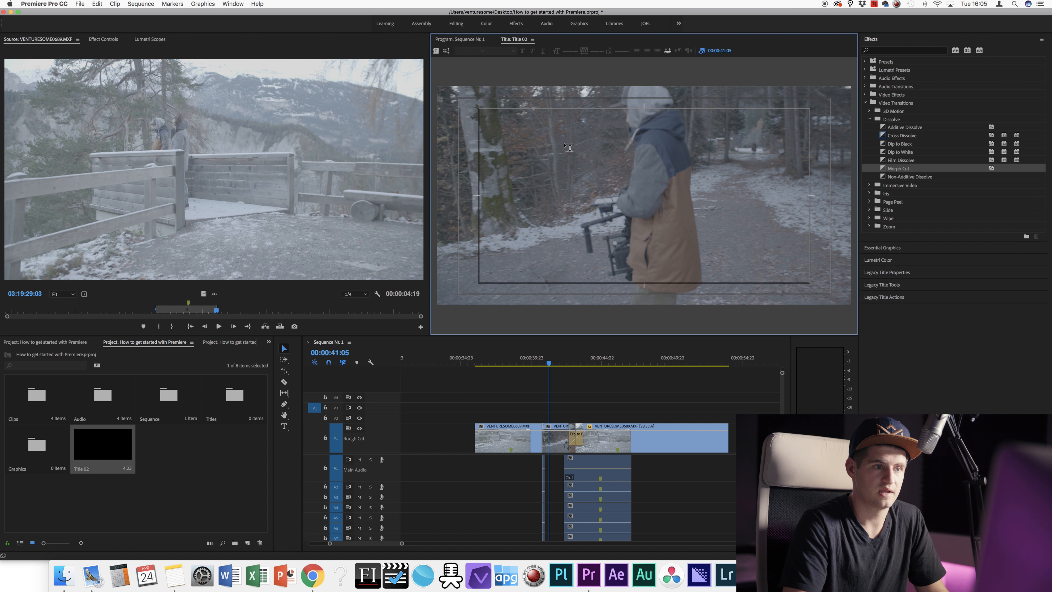
# Step: Start a text box in the title's upper left and type the person's name
pyautogui.click(552, 147)
pyautogui.write('lös')
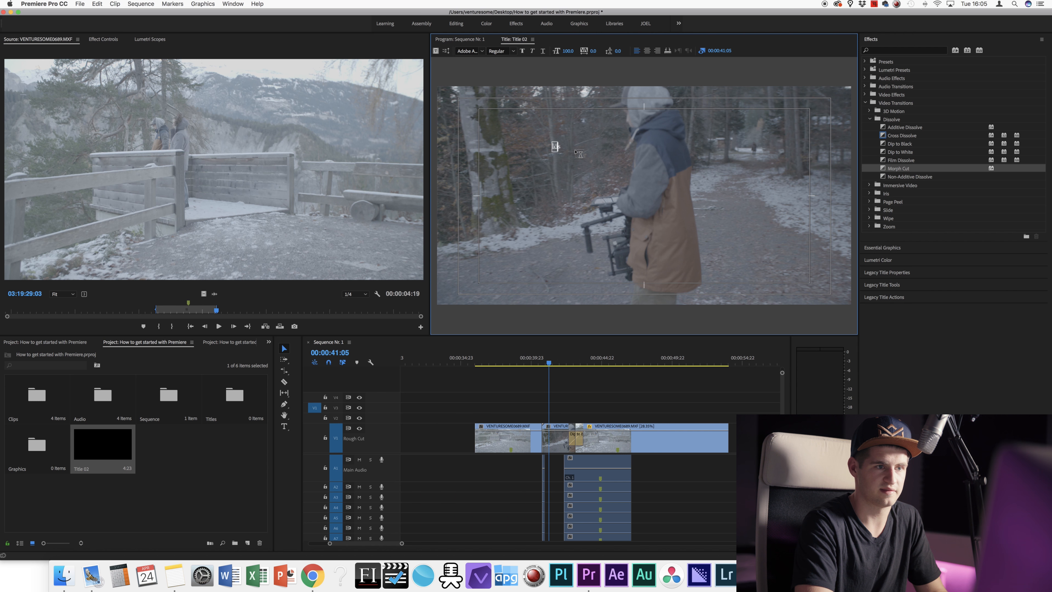
pyautogui.write('kdjflaskjfals')
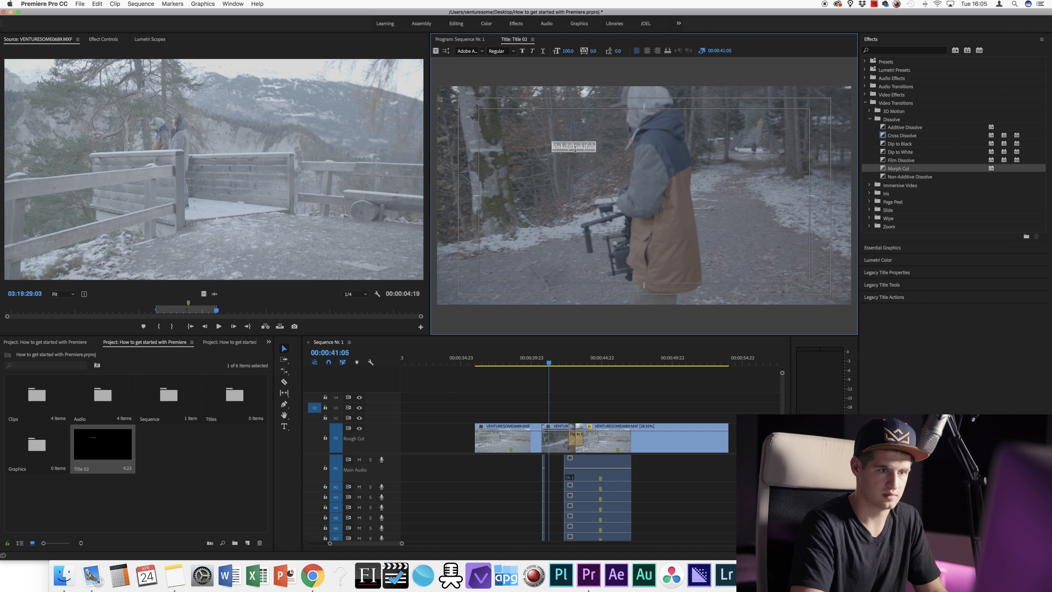
pyautogui.press('BackSpace')
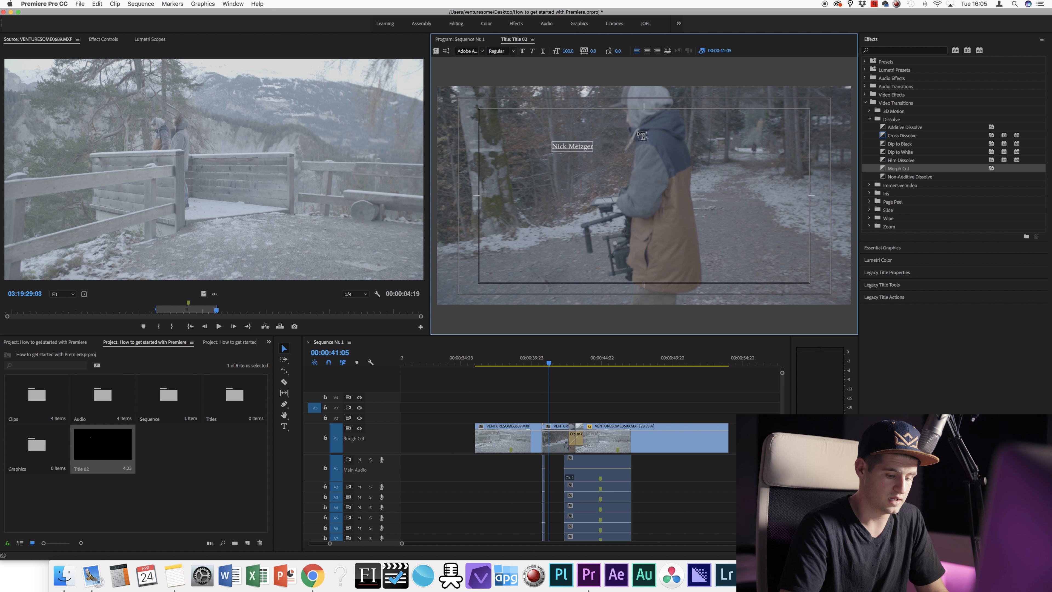
# Step: Clear that text and draw a new bounded text box left of centre
pyautogui.press('super+a')
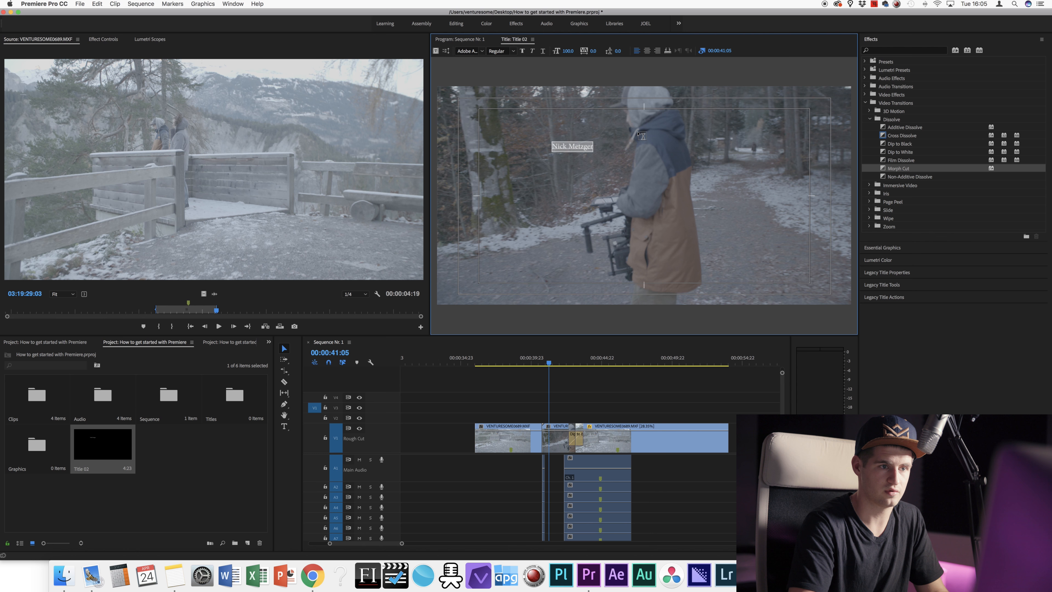
pyautogui.press('BackSpace')
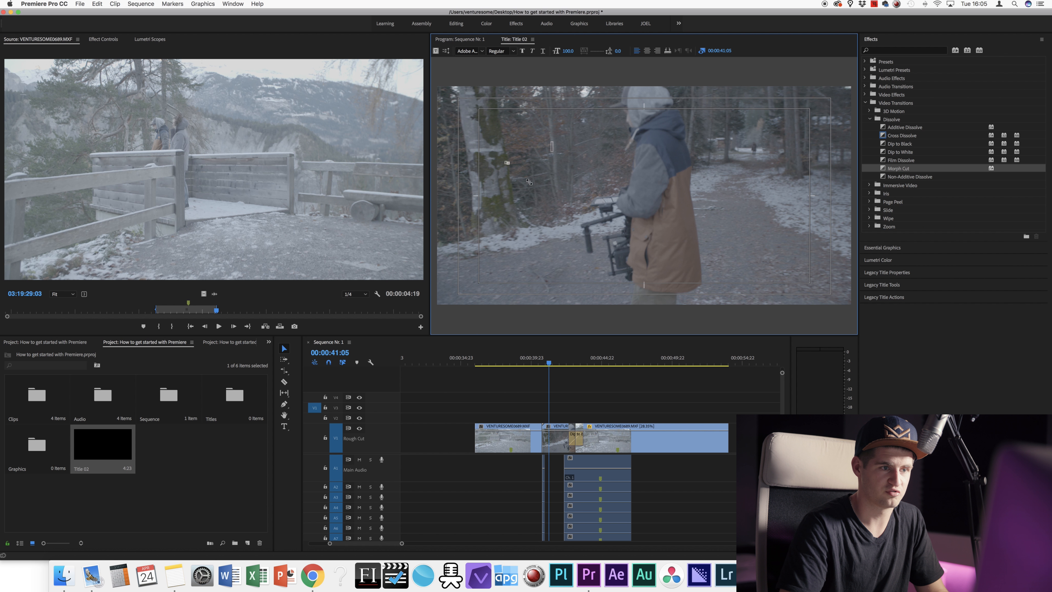
pyautogui.moveTo(630, 230); pyautogui.dragTo(656, 224)
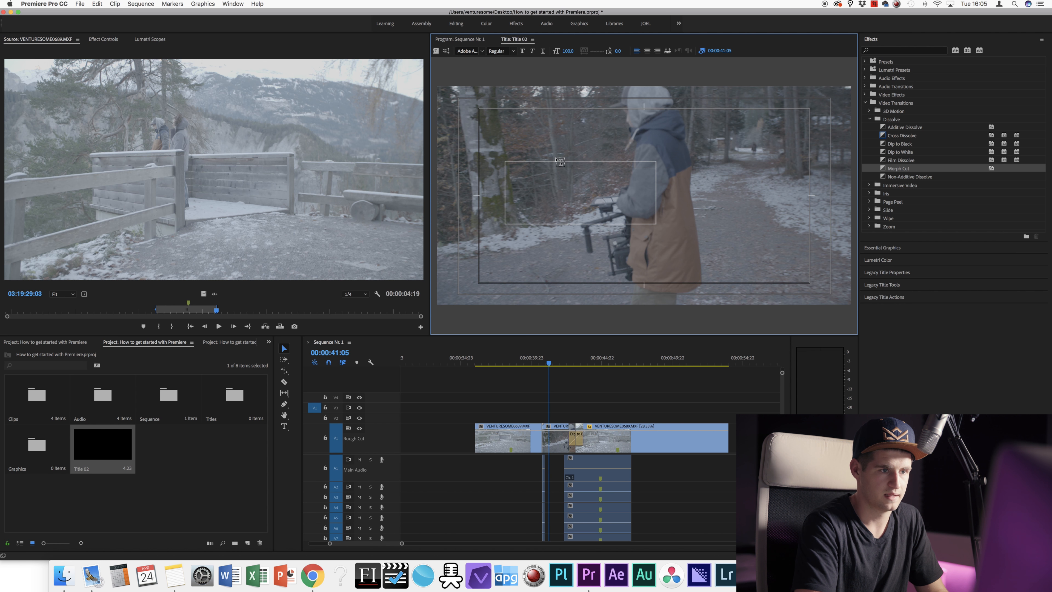
pyautogui.click(560, 162)
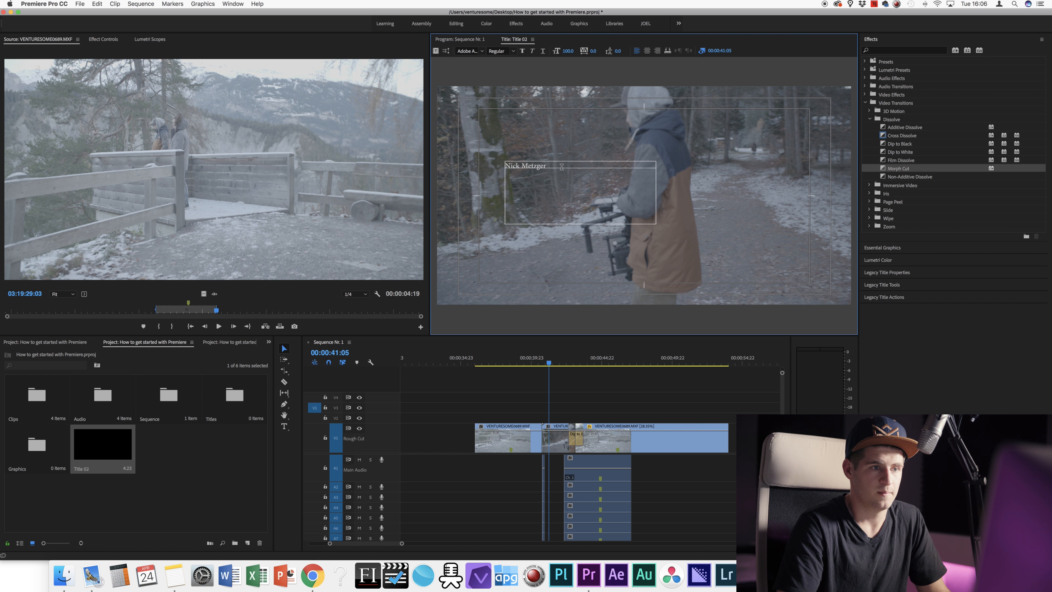
# Step: Enlarge the name text to size 285, widen its letter spacing and centre-align it
pyautogui.moveTo(568, 167); pyautogui.dragTo(472, 160)
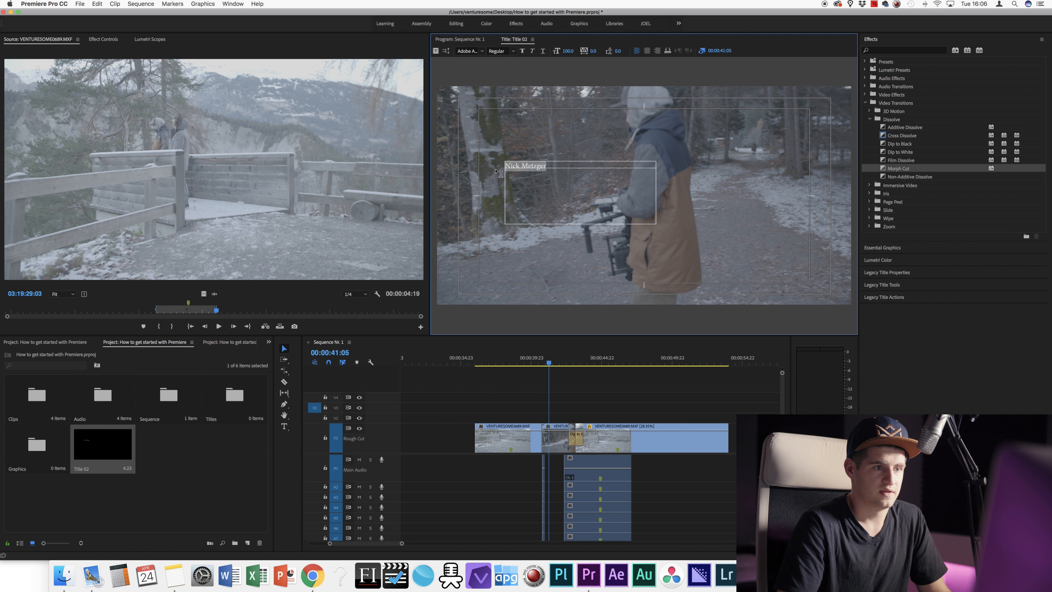
pyautogui.moveTo(568, 50); pyautogui.dragTo(605, 51)
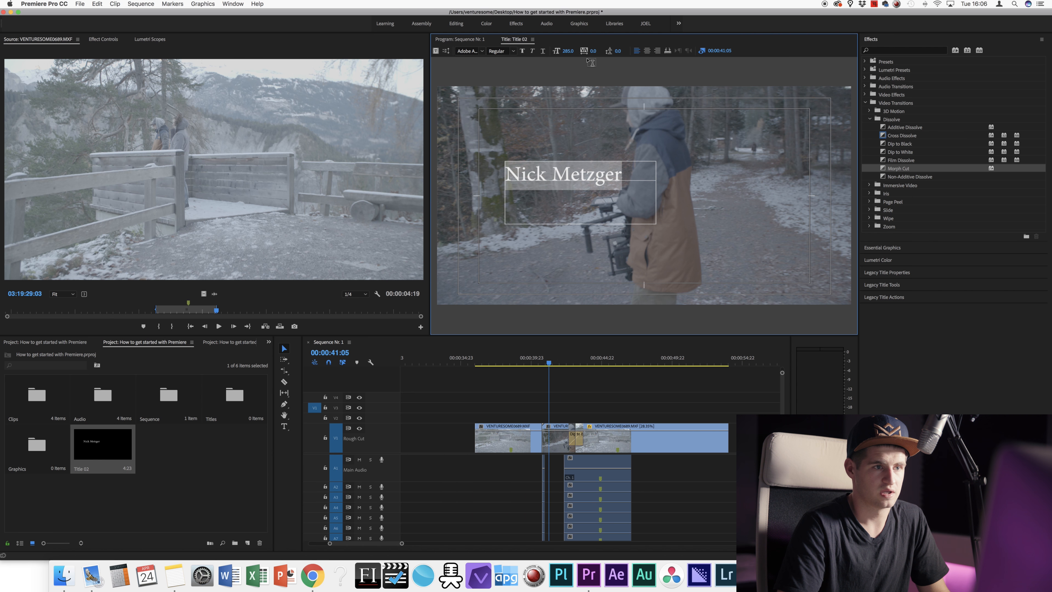
pyautogui.moveTo(594, 54)
pyautogui.mouseDown()
pyautogui.moveTo(629, 53)
pyautogui.moveTo(560, 53)
pyautogui.moveTo(596, 50)
pyautogui.mouseUp()
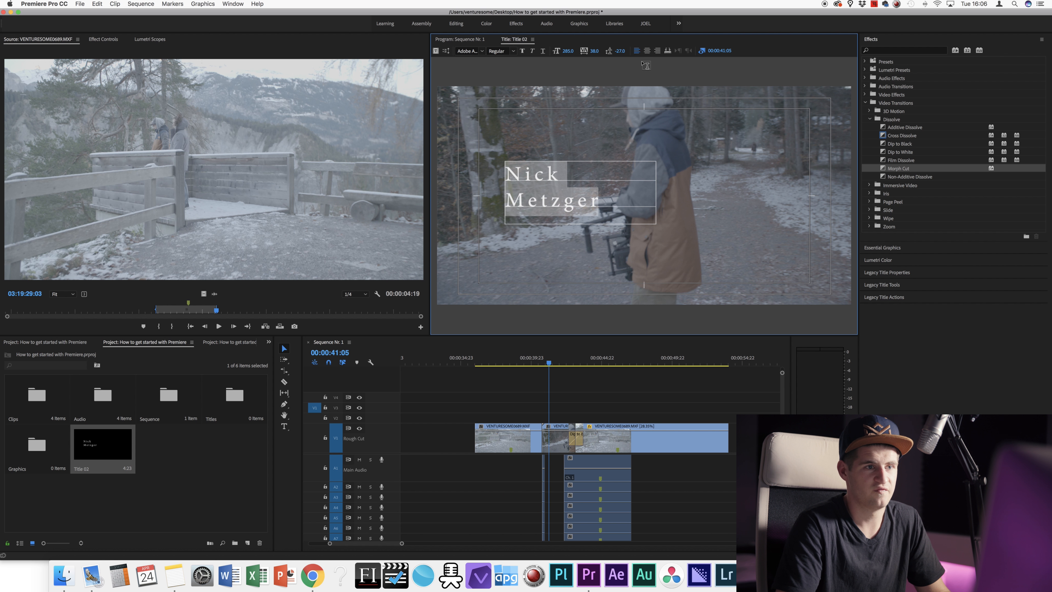
pyautogui.click(647, 51)
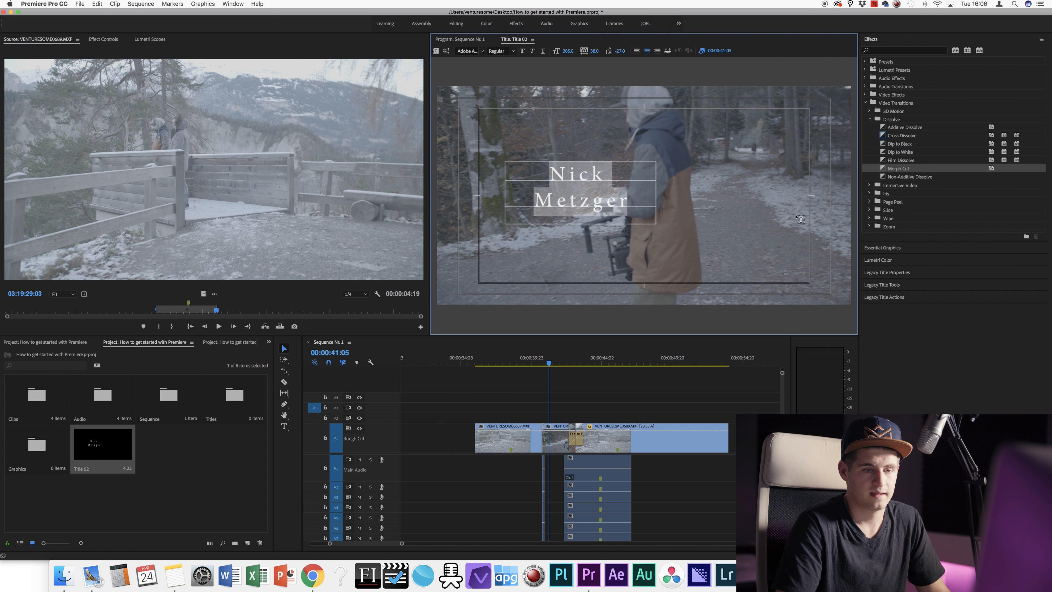
pyautogui.click(900, 285)
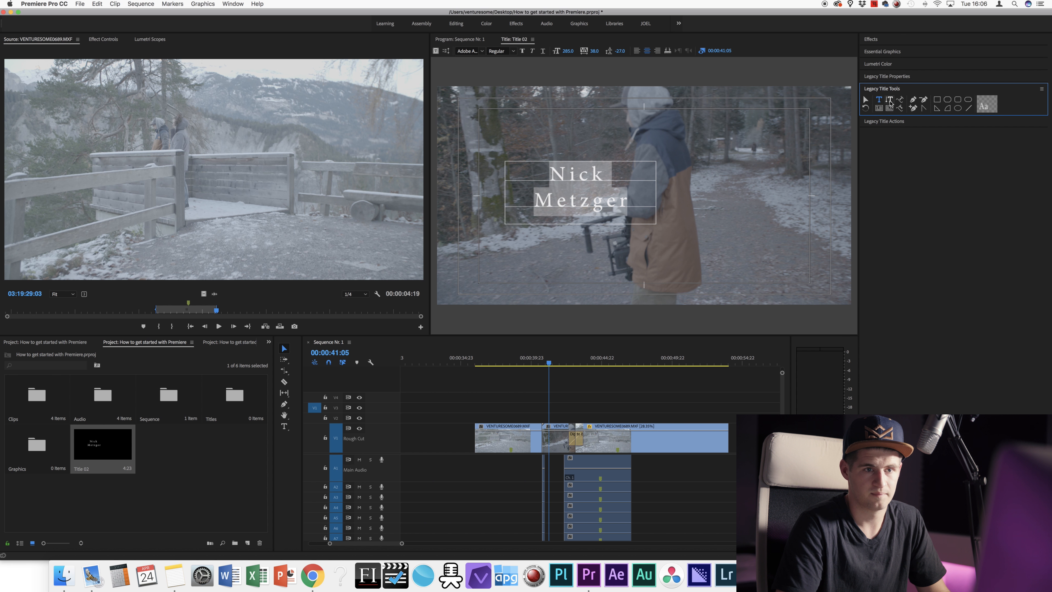
# Step: Draw a white rectangle right of the name, then undo it
pyautogui.click(937, 101)
pyautogui.moveTo(696, 138); pyautogui.dragTo(793, 216)
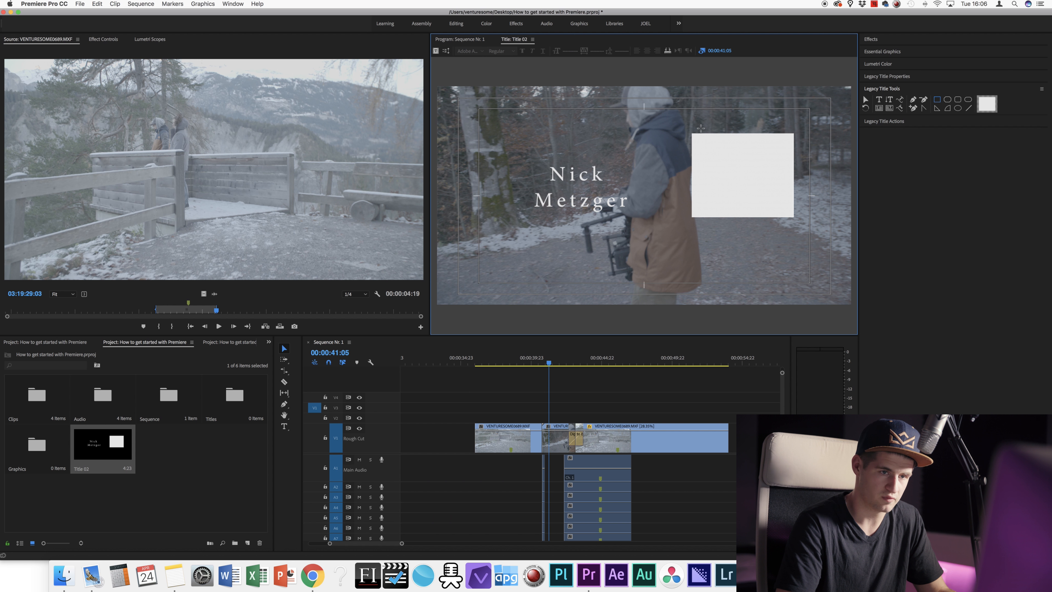
pyautogui.press('super+z')
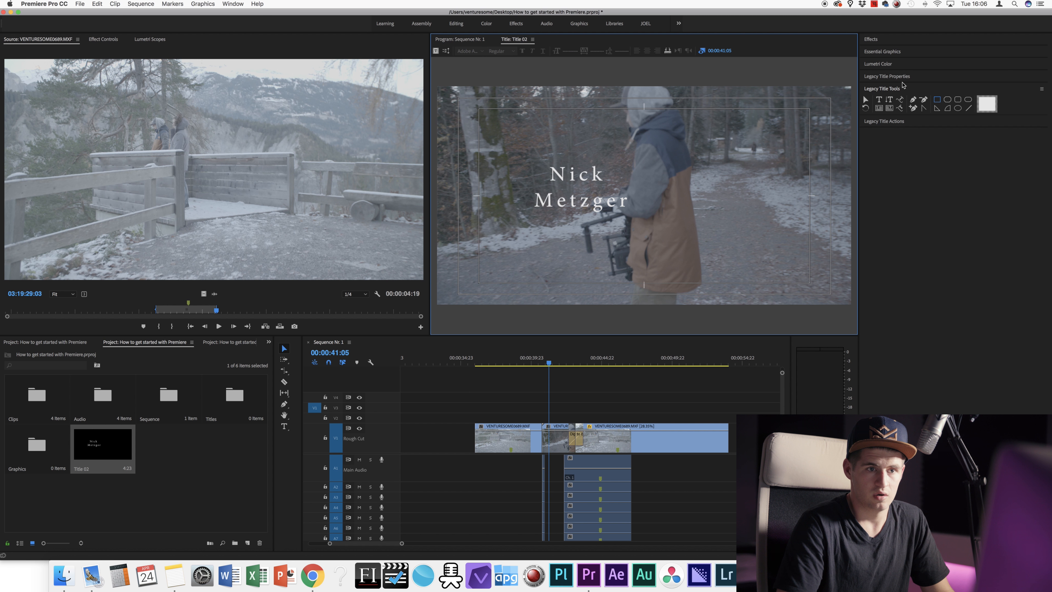
# Step: Centre the name box vertically and horizontally, then return to the Sequence Nr. 1 program view
pyautogui.click(894, 121)
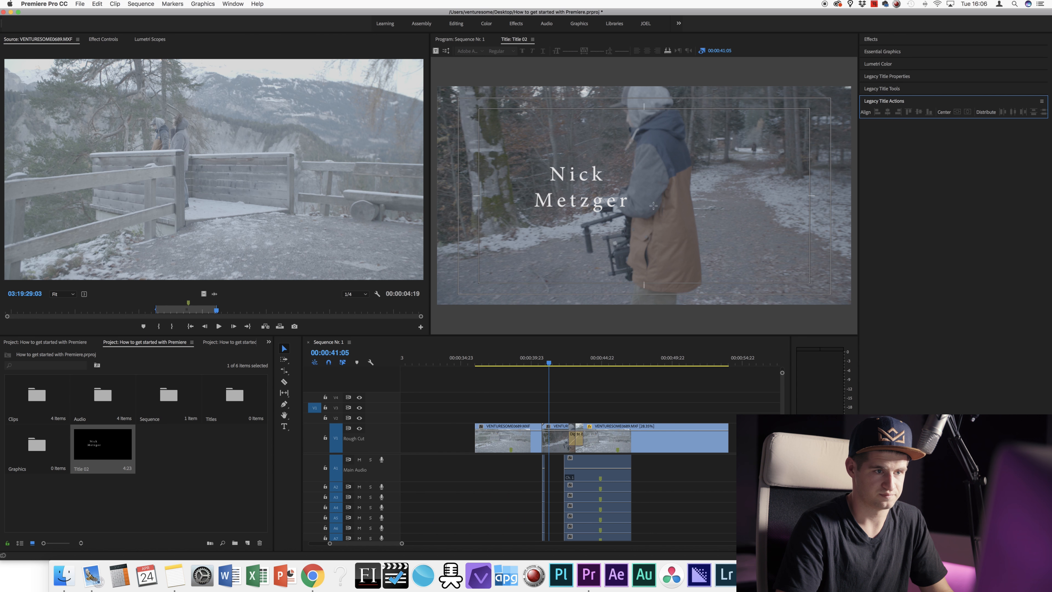
pyautogui.click(653, 189)
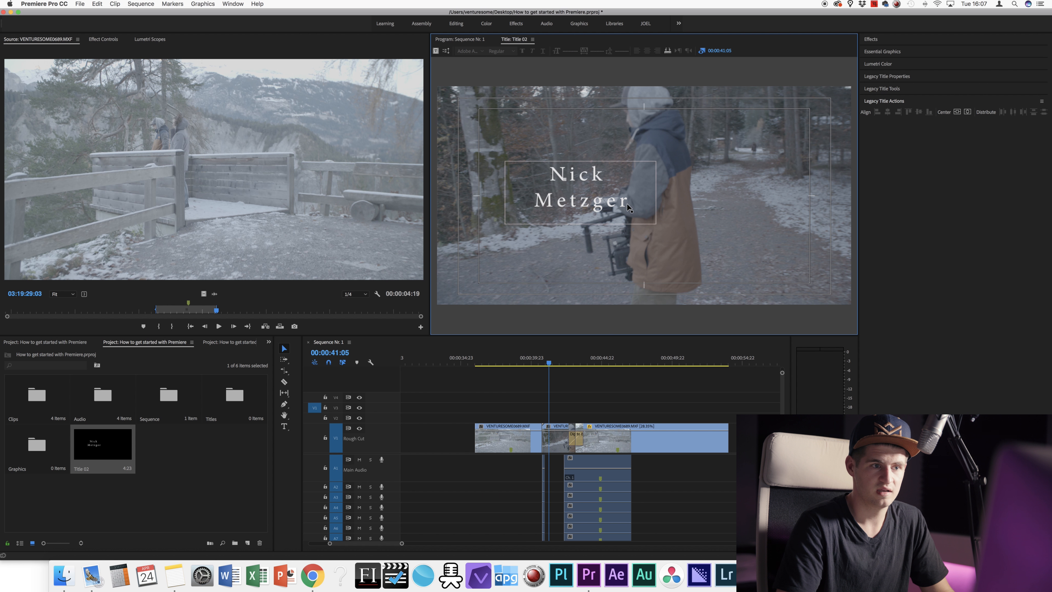
pyautogui.click(588, 174)
pyautogui.moveTo(587, 174); pyautogui.dragTo(591, 173)
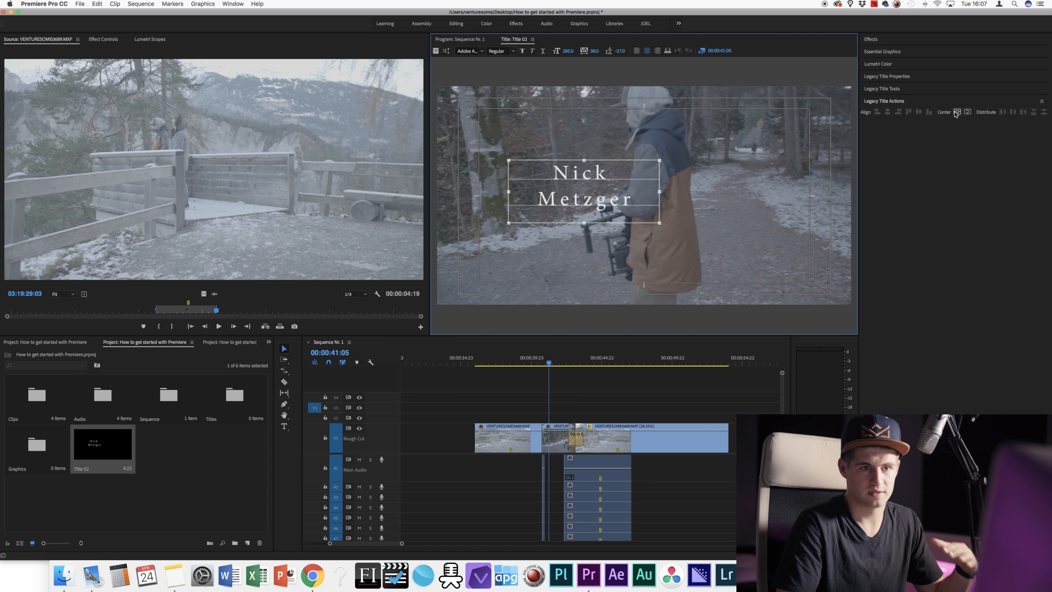
pyautogui.click(956, 113)
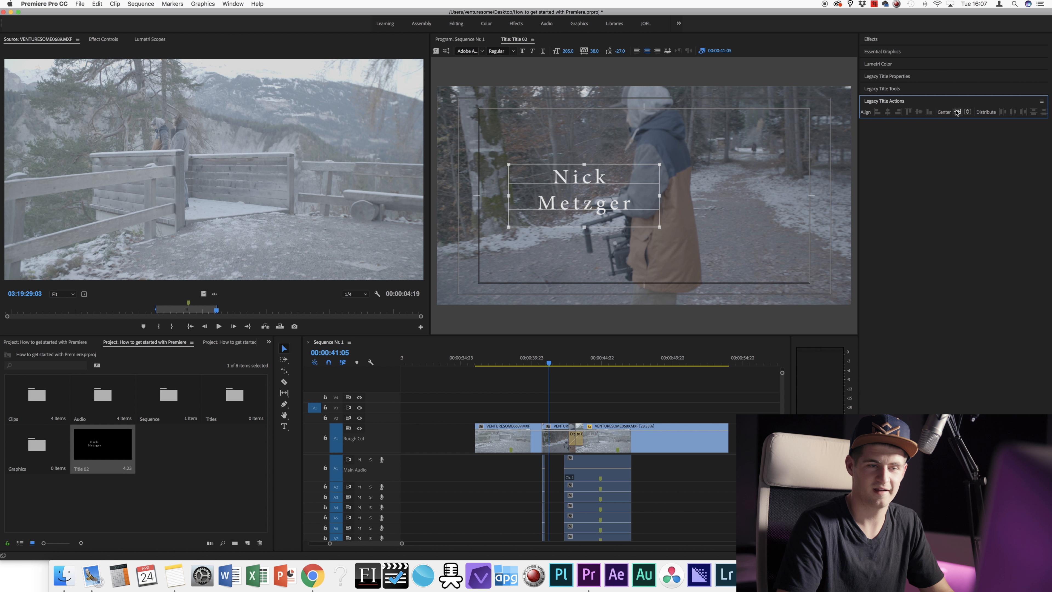
pyautogui.click(968, 111)
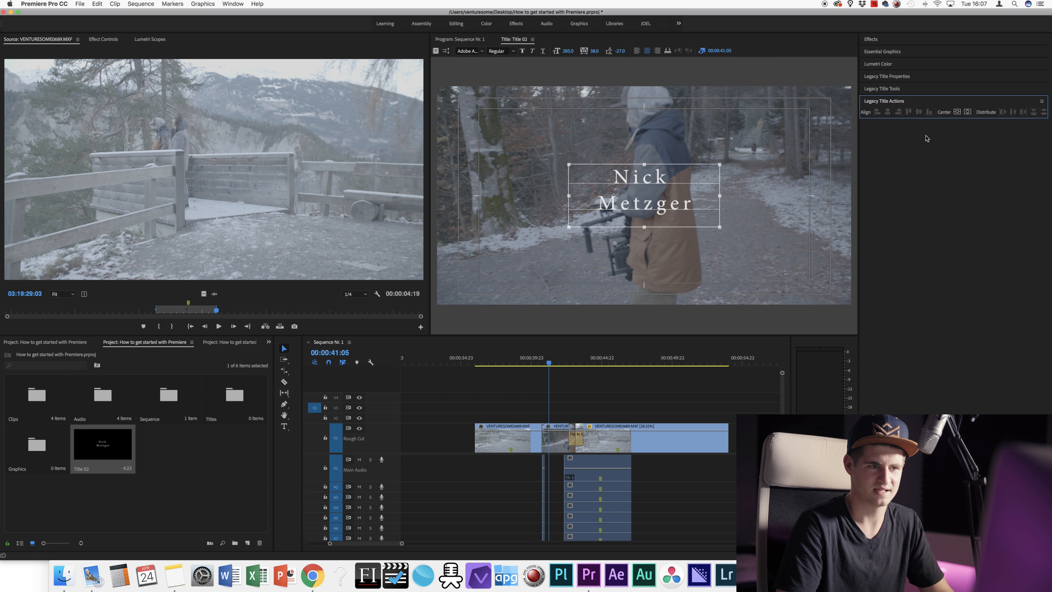
pyautogui.click(728, 176)
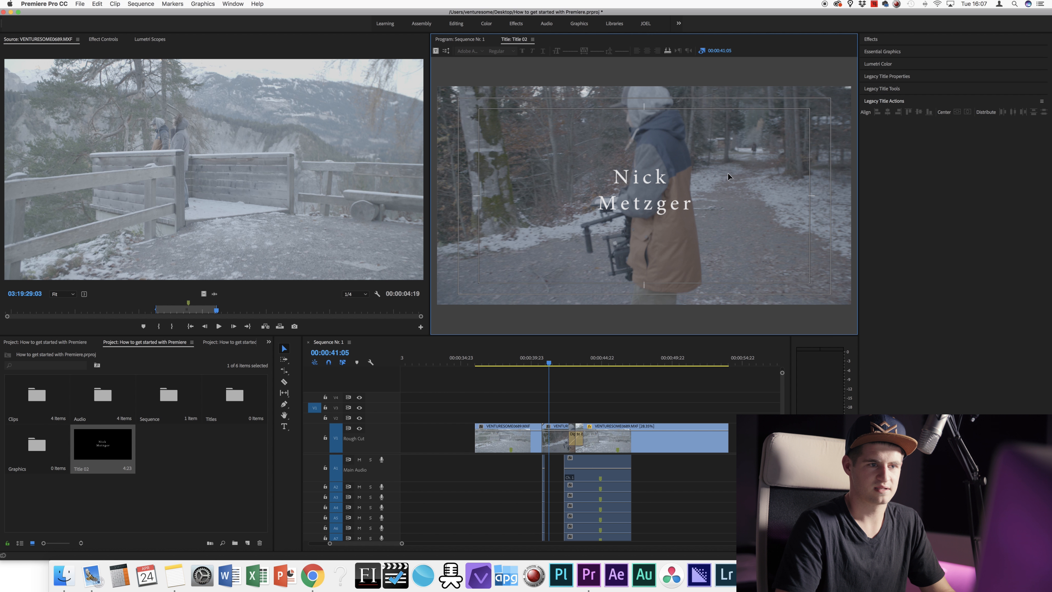
pyautogui.click(658, 180)
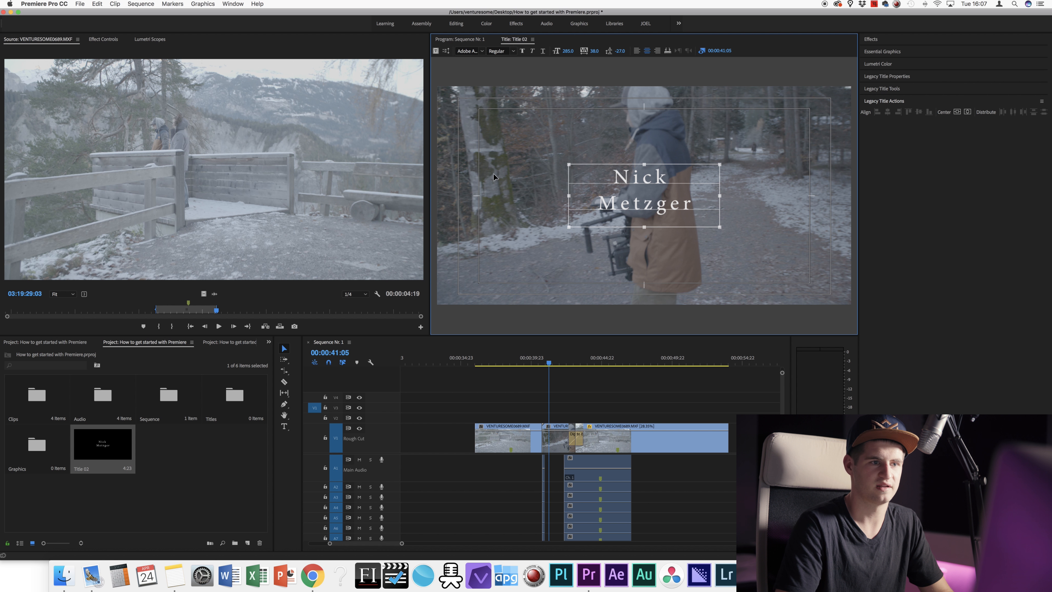
pyautogui.click(570, 397)
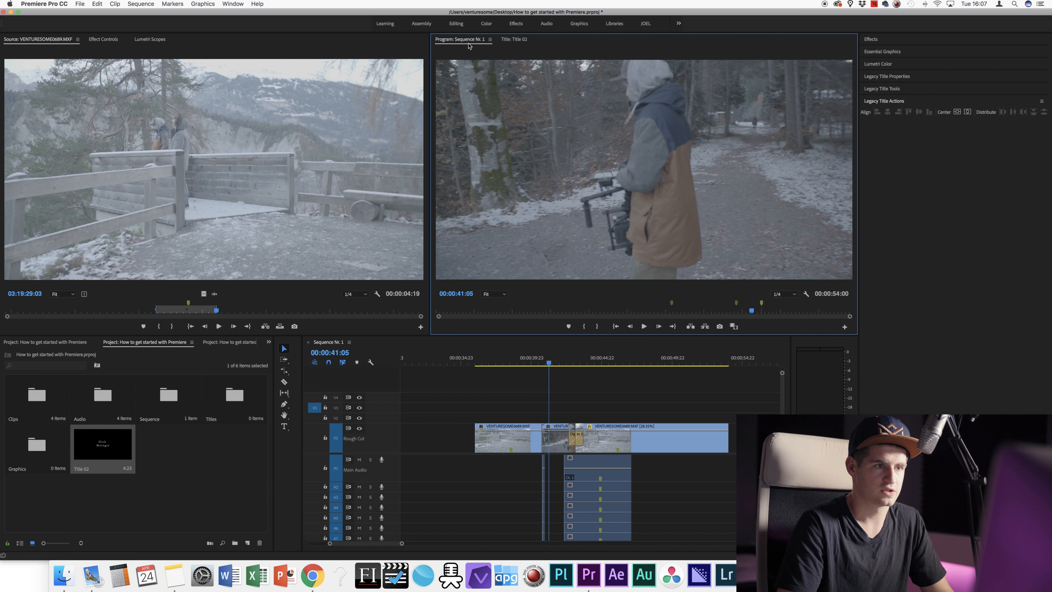
pyautogui.click(460, 39)
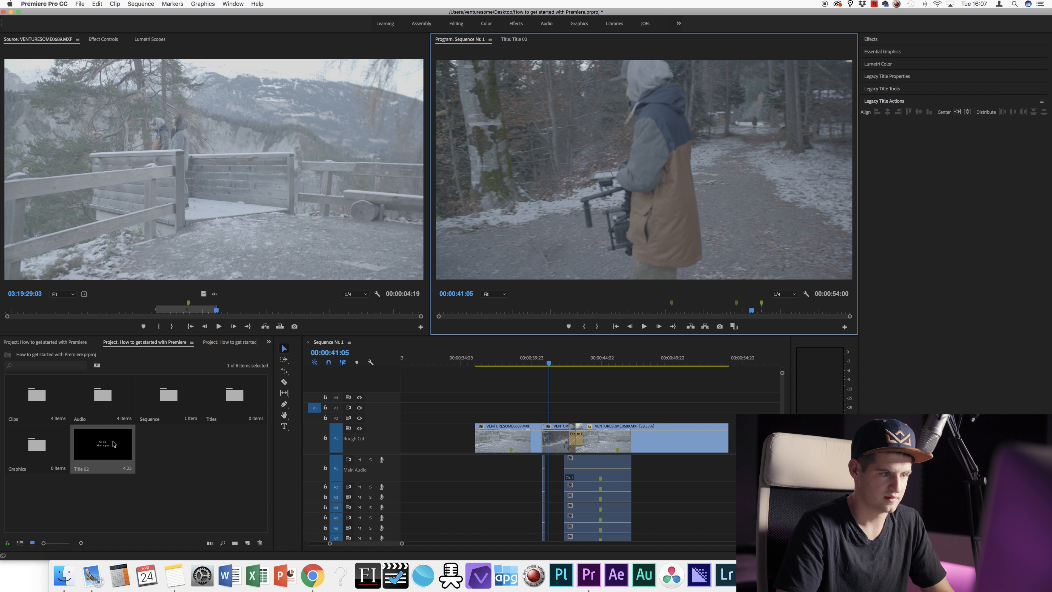
# Step: Move Title 02 into the Titles bin and place it on the track above the footage
pyautogui.moveTo(112, 444); pyautogui.dragTo(227, 399)
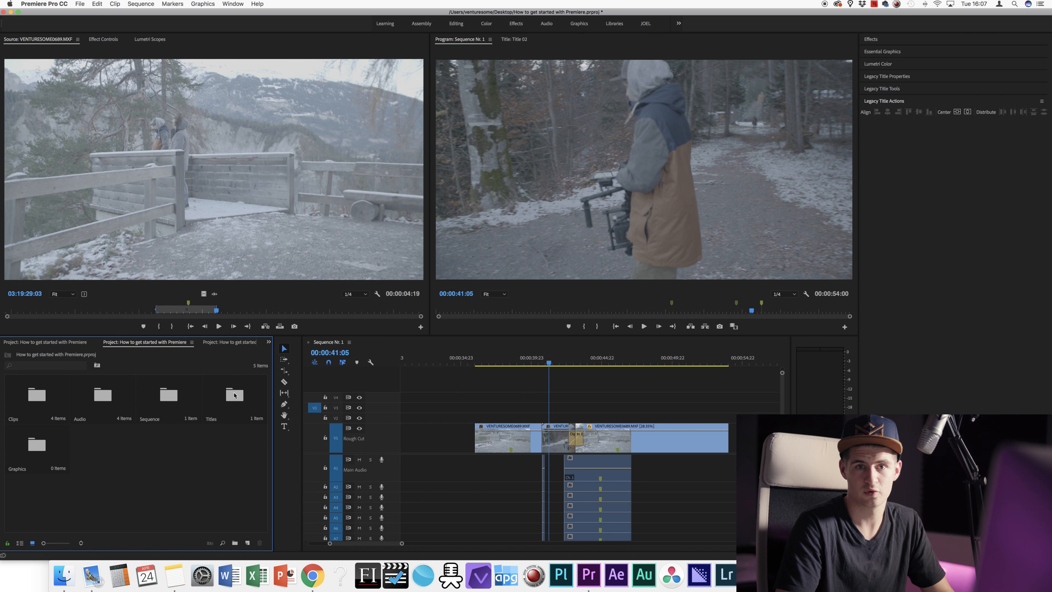
pyautogui.doubleClick(234, 395)
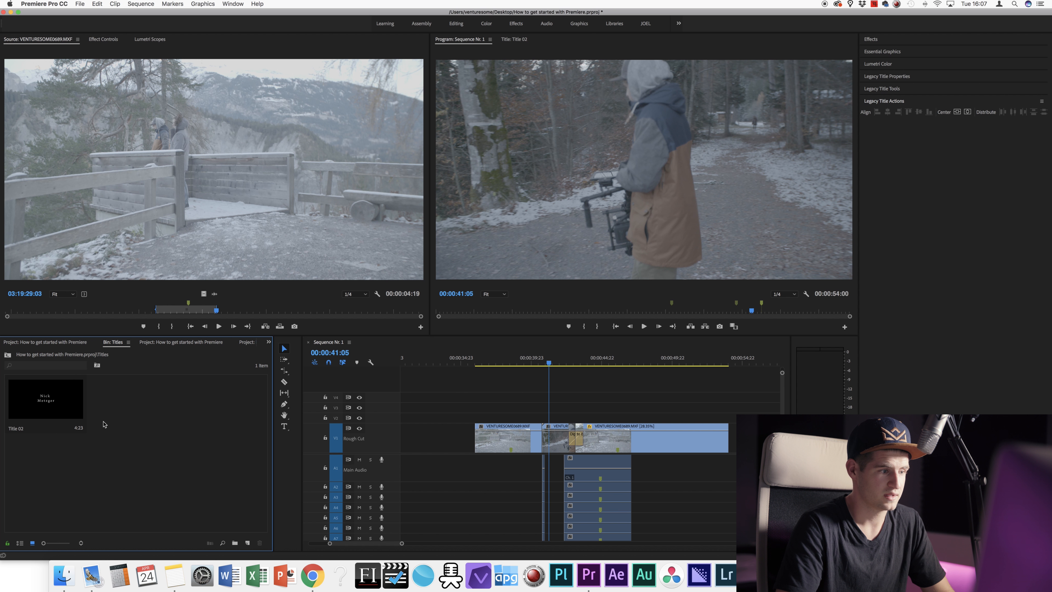
pyautogui.click(43, 404)
pyautogui.moveTo(36, 389); pyautogui.dragTo(538, 419)
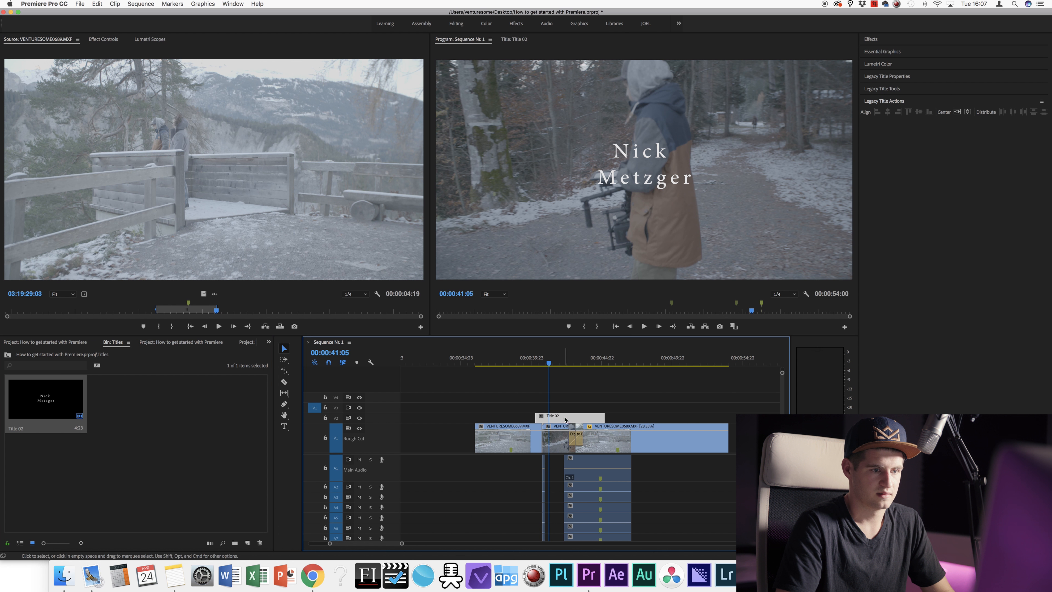
# Step: Razor-cut the title clip at the next edit, delete the leftover piece, and slide it later
pyautogui.press('Down')
pyautogui.moveTo(538, 366); pyautogui.dragTo(561, 365)
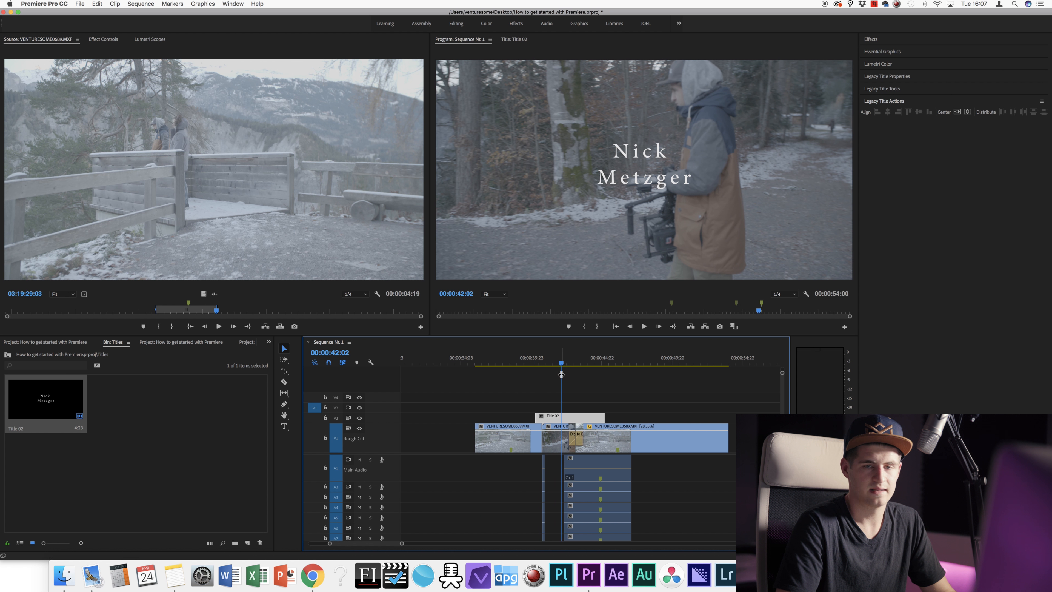
pyautogui.moveTo(562, 419)
pyautogui.mouseDown()
pyautogui.moveTo(540, 420)
pyautogui.moveTo(557, 420)
pyautogui.mouseUp()
pyautogui.press('c')
pyautogui.click(572, 416)
pyautogui.click(572, 364)
pyautogui.moveTo(574, 364); pyautogui.dragTo(564, 364)
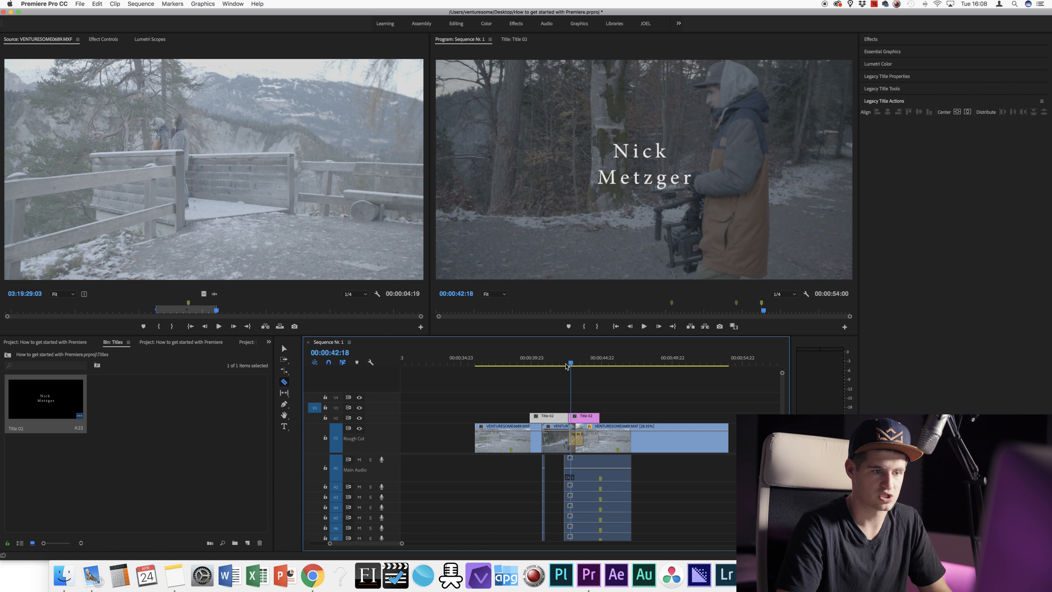
pyautogui.press('v')
pyautogui.click(587, 420)
pyautogui.press('Delete')
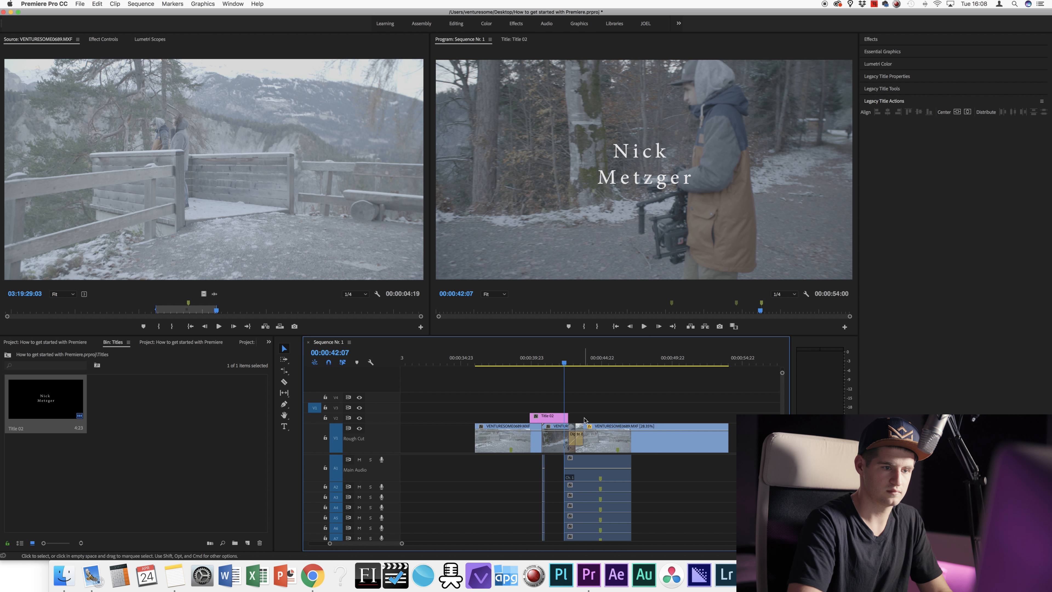
pyautogui.press('Up')
pyautogui.moveTo(555, 418); pyautogui.dragTo(570, 417)
pyautogui.click(563, 362)
# Step: Replace Title 02's text with 'Visuals Kingdom'
pyautogui.doubleClick(569, 418)
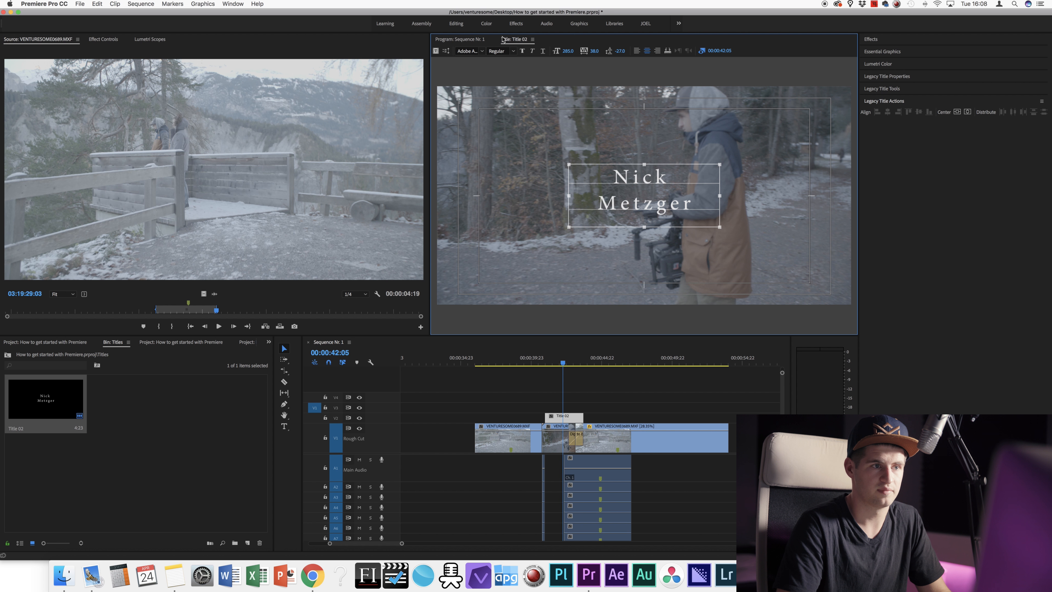
pyautogui.doubleClick(644, 174)
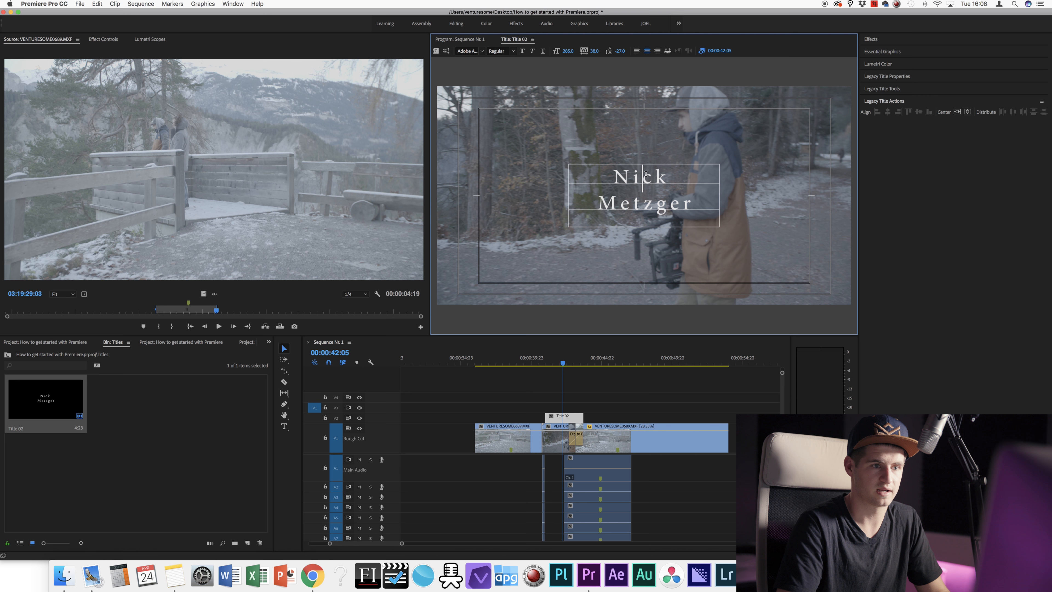
pyautogui.press('super+a')
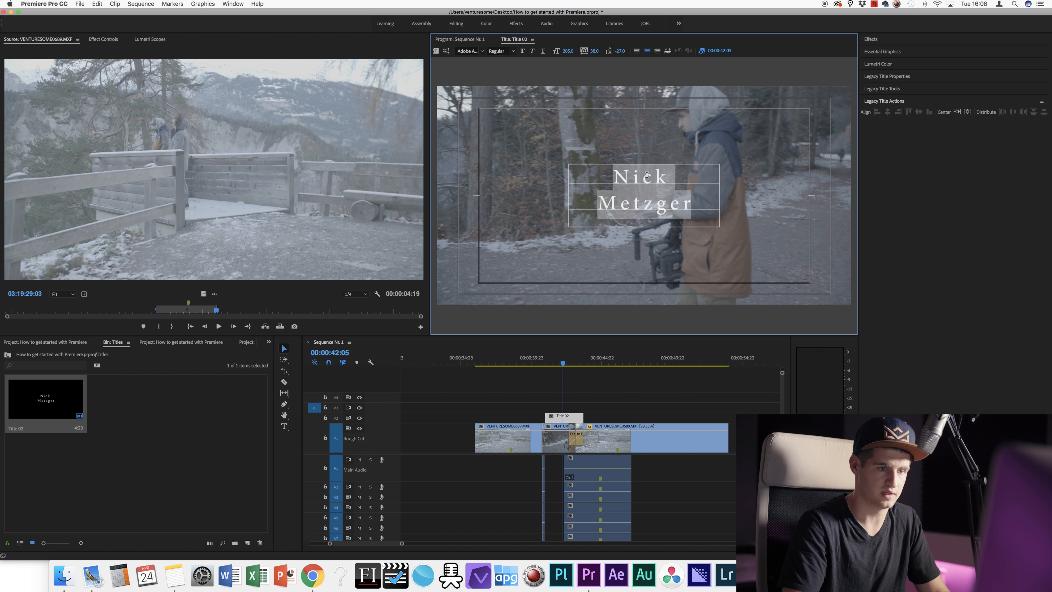
pyautogui.write('Visuals Kig')
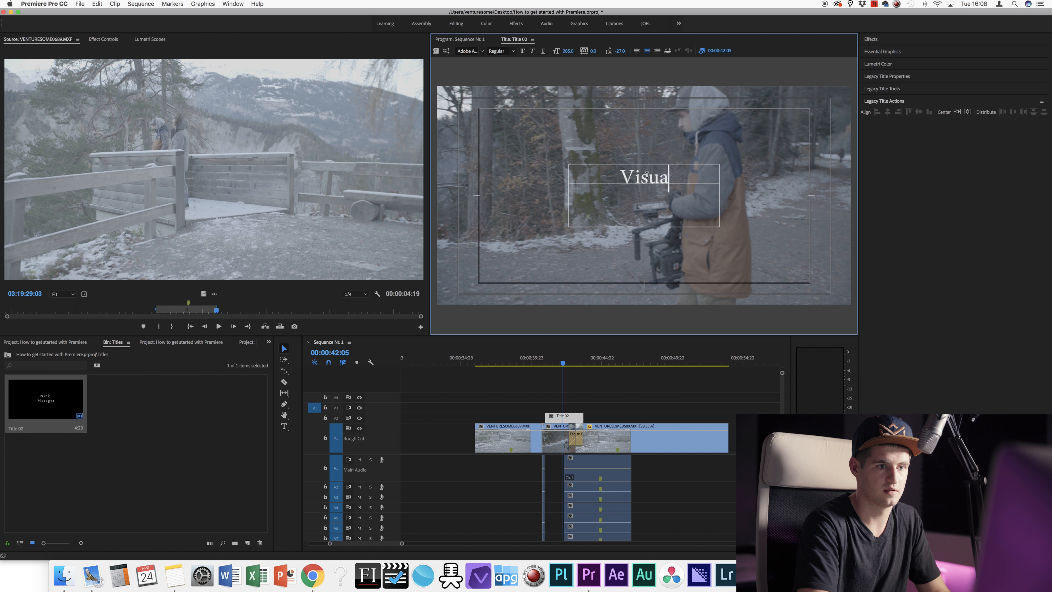
pyautogui.press('BackSpace')
pyautogui.write('ngdom')
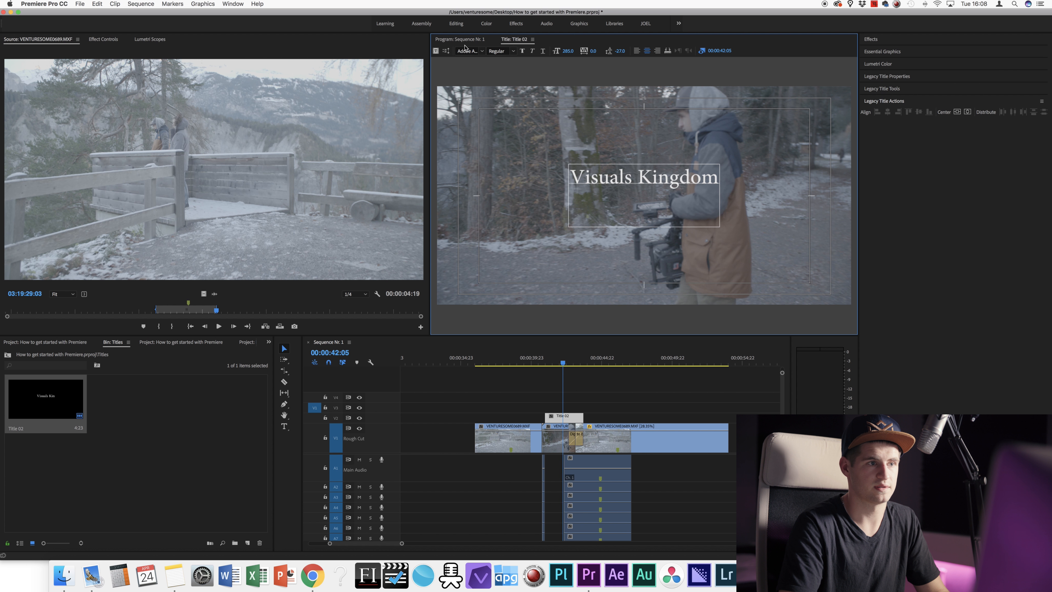
# Step: Back in the Sequence Nr. 1 preview, slide the Title 02 clip slightly later
pyautogui.click(466, 43)
pyautogui.moveTo(570, 417); pyautogui.dragTo(592, 417)
pyautogui.moveTo(574, 363); pyautogui.dragTo(591, 362)
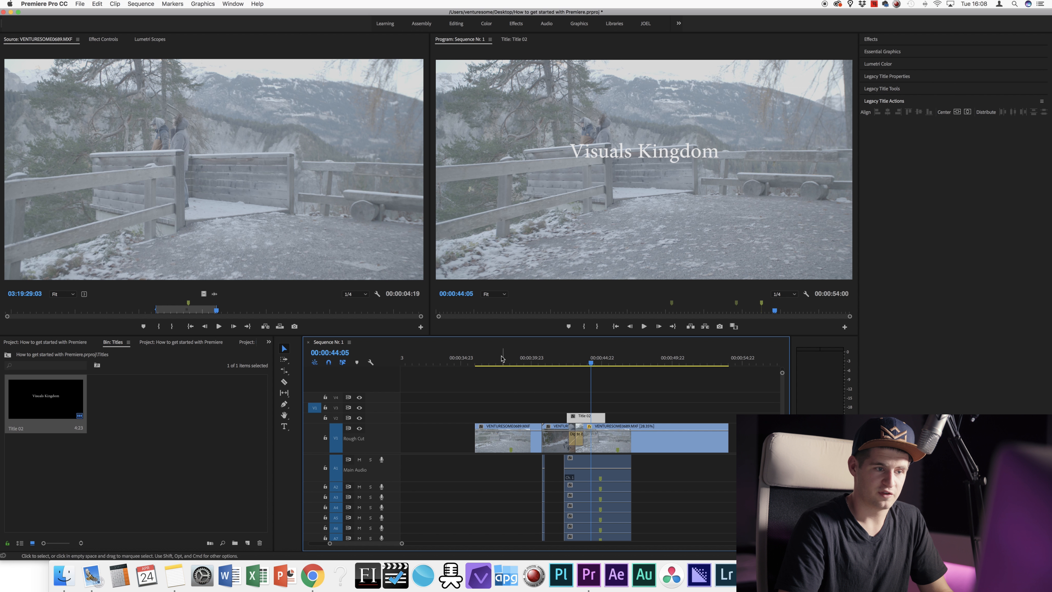
# Step: Scrub through the title fade, then select the VENTURESOME0689 [28.35%] clip on V1 for grading
pyautogui.click(519, 363)
pyautogui.moveTo(571, 363); pyautogui.dragTo(680, 357)
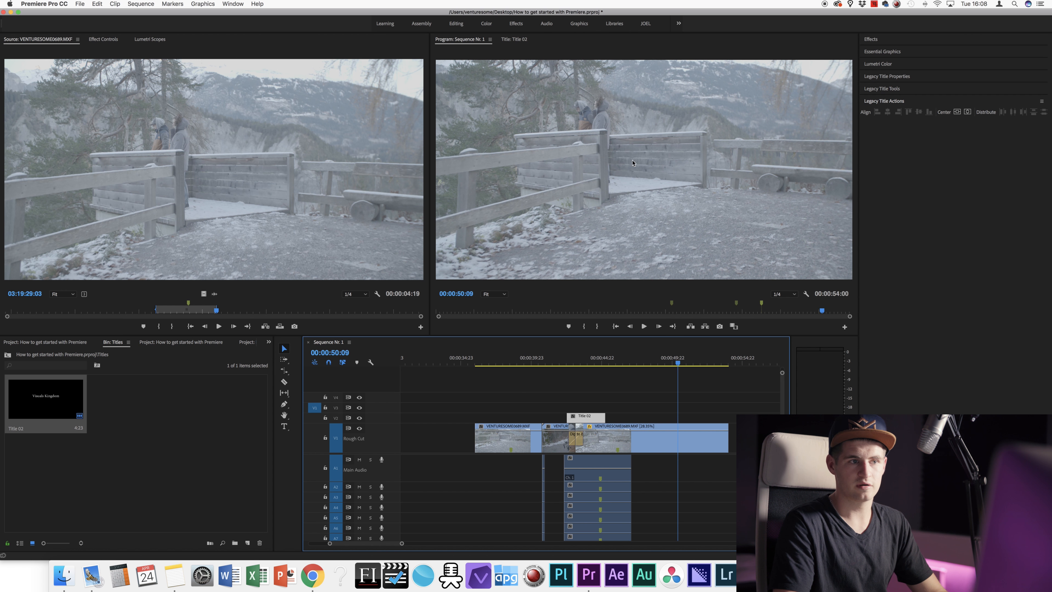
pyautogui.click(686, 434)
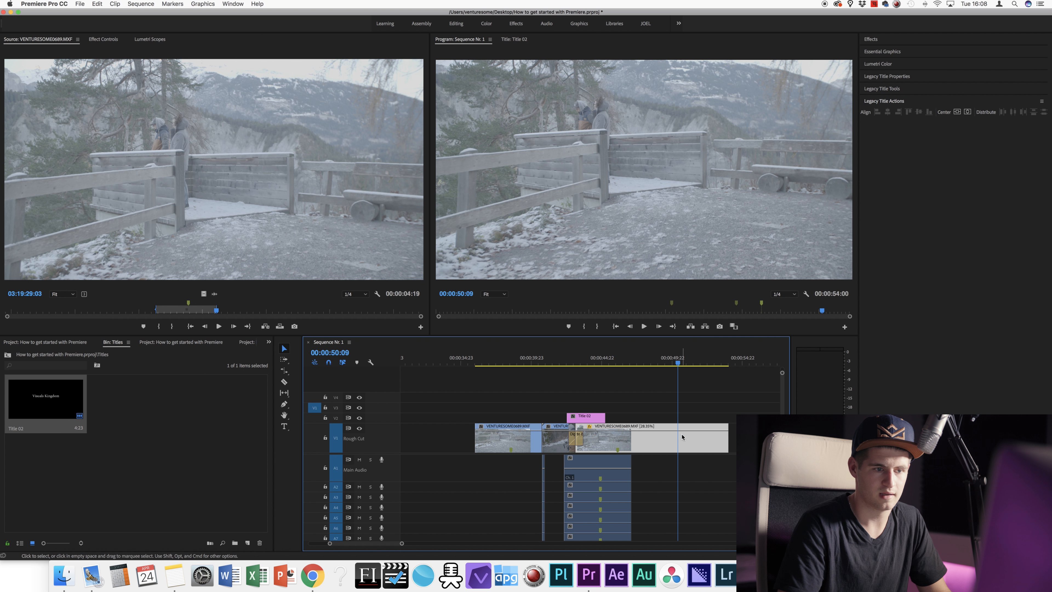
pyautogui.moveTo(681, 366); pyautogui.dragTo(637, 367)
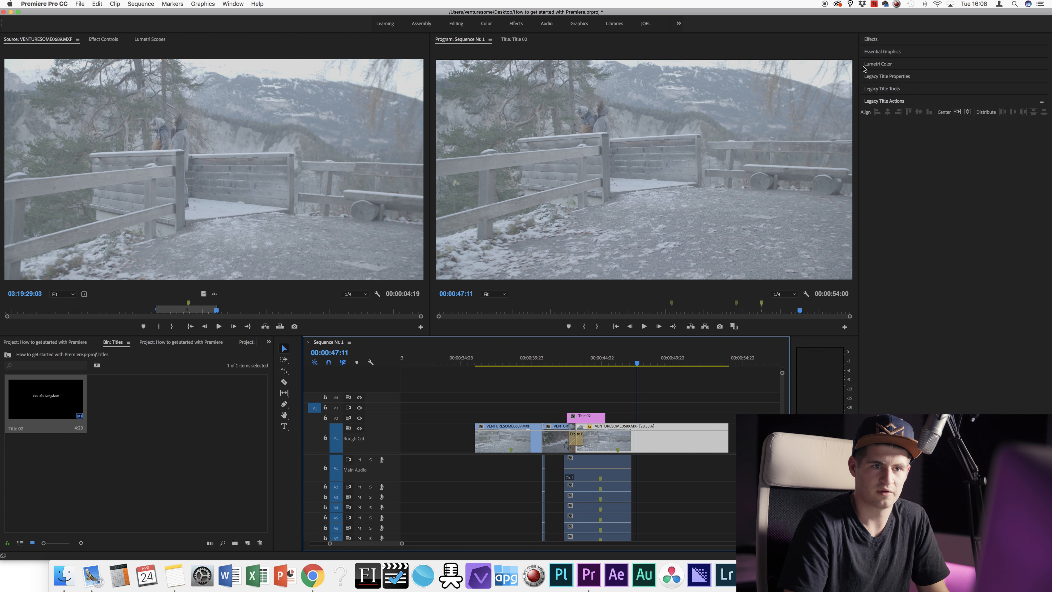
# Step: In Lumetri Color, try a warmer Temperature of 45, then reset it to neutral
pyautogui.click(878, 64)
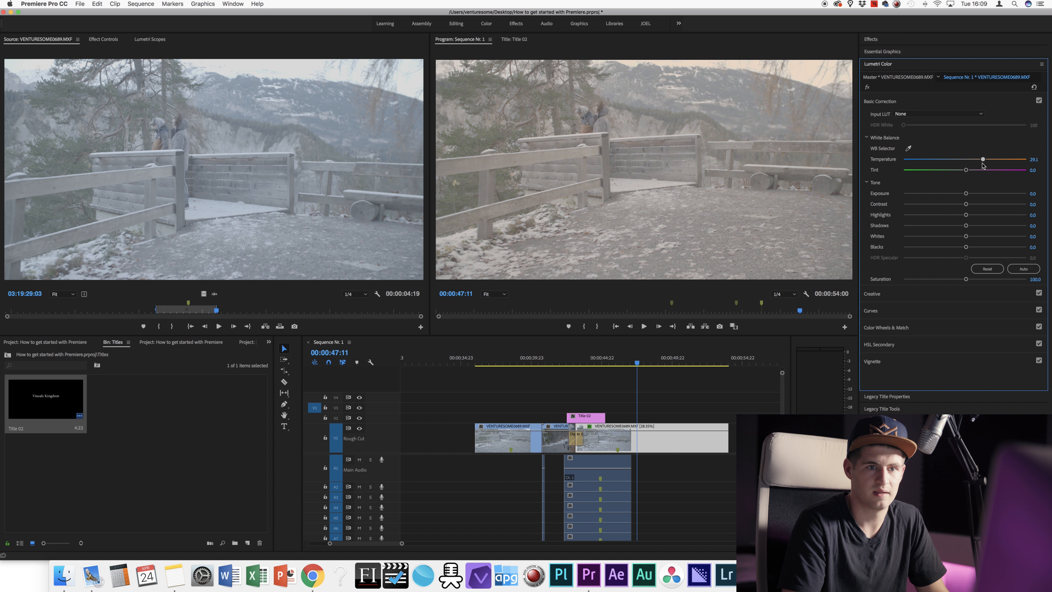
pyautogui.moveTo(984, 161); pyautogui.dragTo(993, 161)
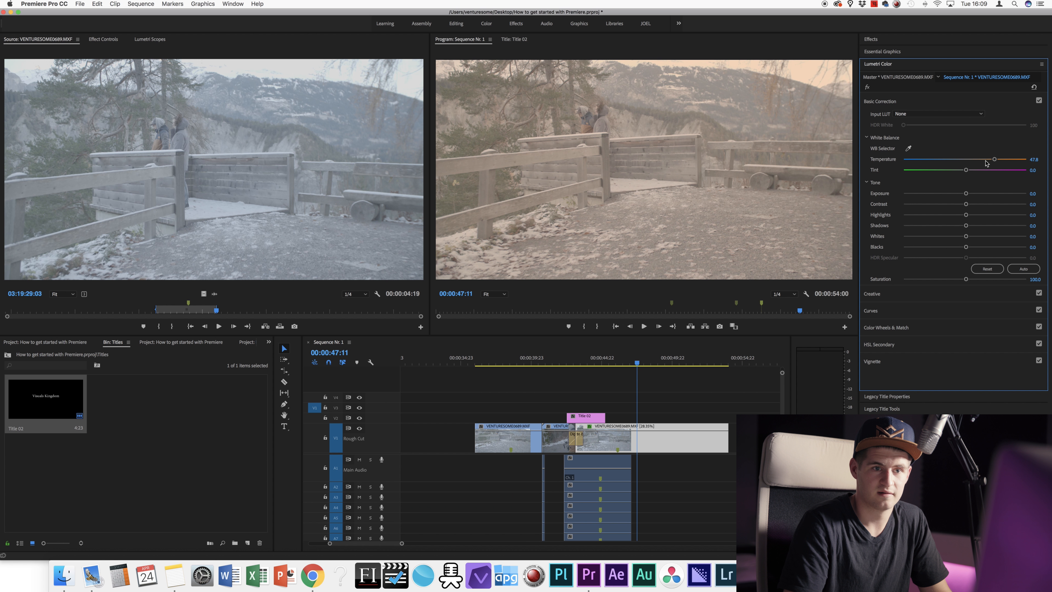
pyautogui.click(1032, 159)
pyautogui.write('45')
pyautogui.press('Return')
pyautogui.doubleClick(994, 160)
# Step: Test exposure up and down and the ALEXA_Default_LogC2Rec709 input LUT, then reset the whole grade
pyautogui.moveTo(965, 194); pyautogui.dragTo(1001, 203)
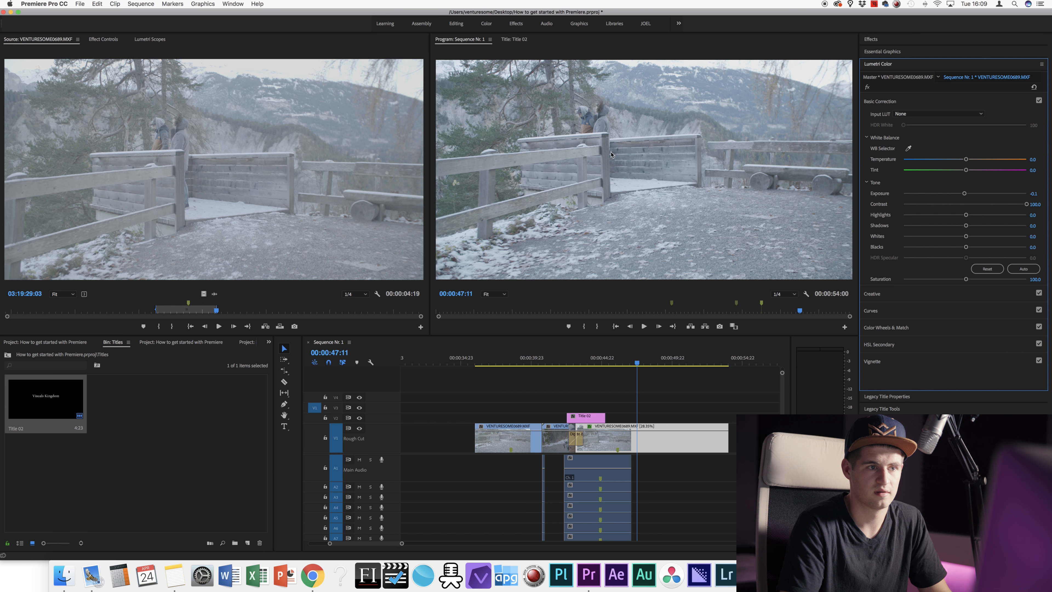
pyautogui.moveTo(965, 195); pyautogui.dragTo(981, 239)
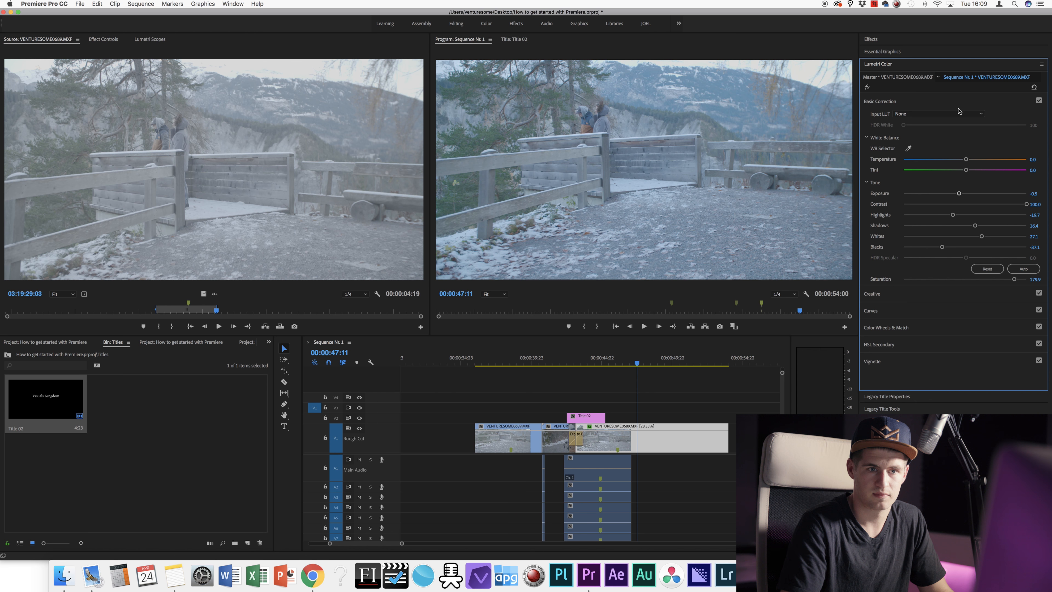
pyautogui.click(972, 115)
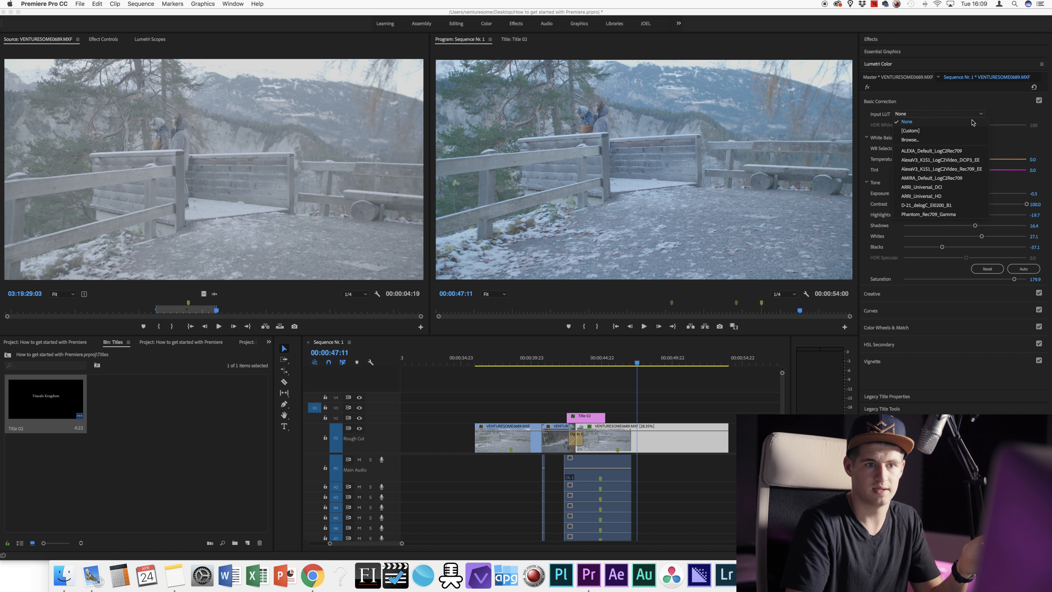
pyautogui.click(931, 151)
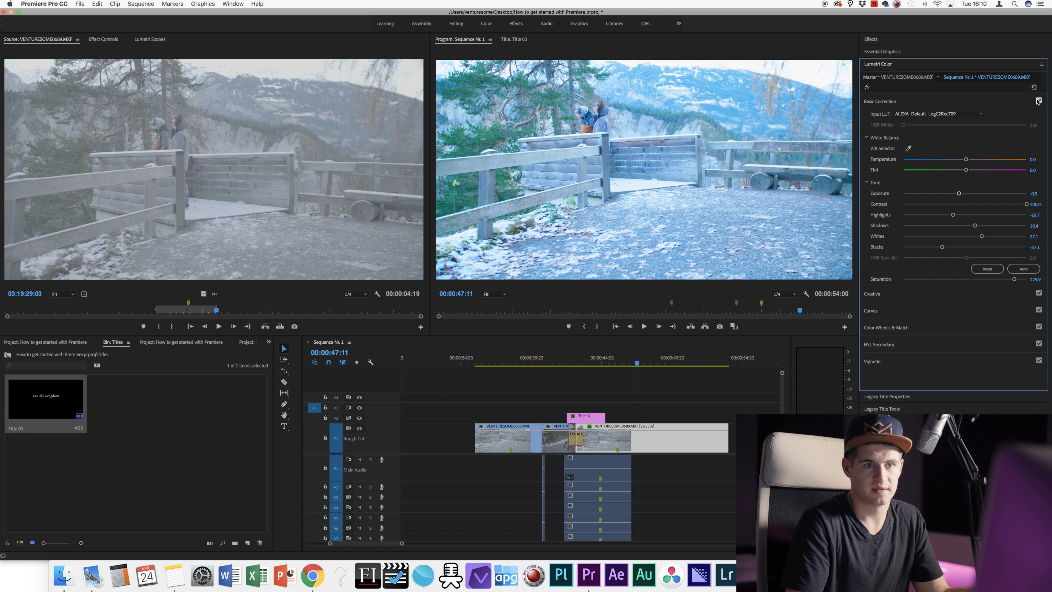
pyautogui.click(1034, 88)
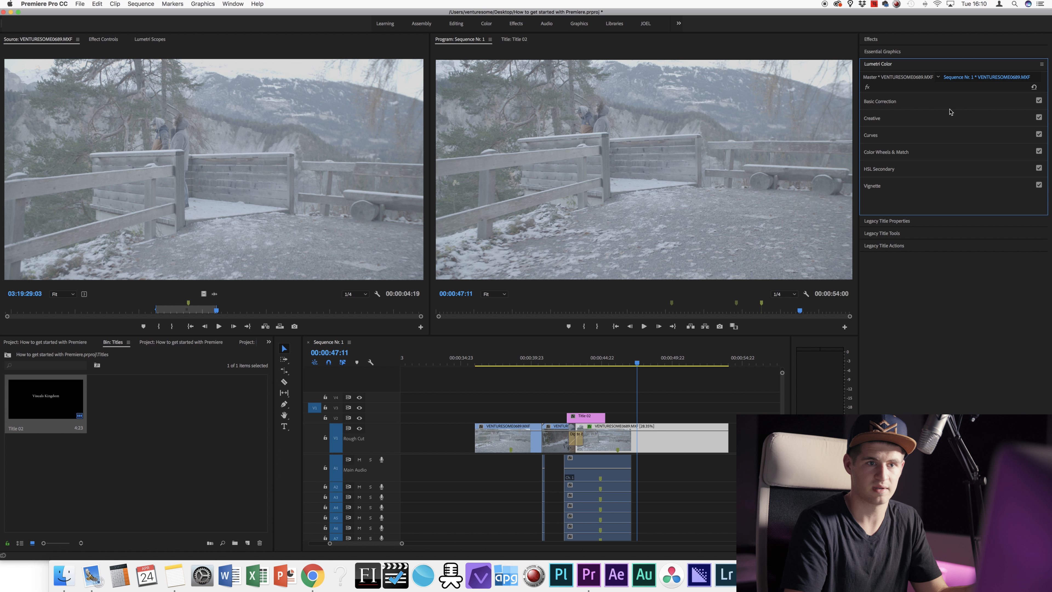
# Step: In Basic Correction, apply the D-21_delogC_EI0200_B1 input LUT, set Contrast to 26.4 and lower Saturation
pyautogui.click(952, 103)
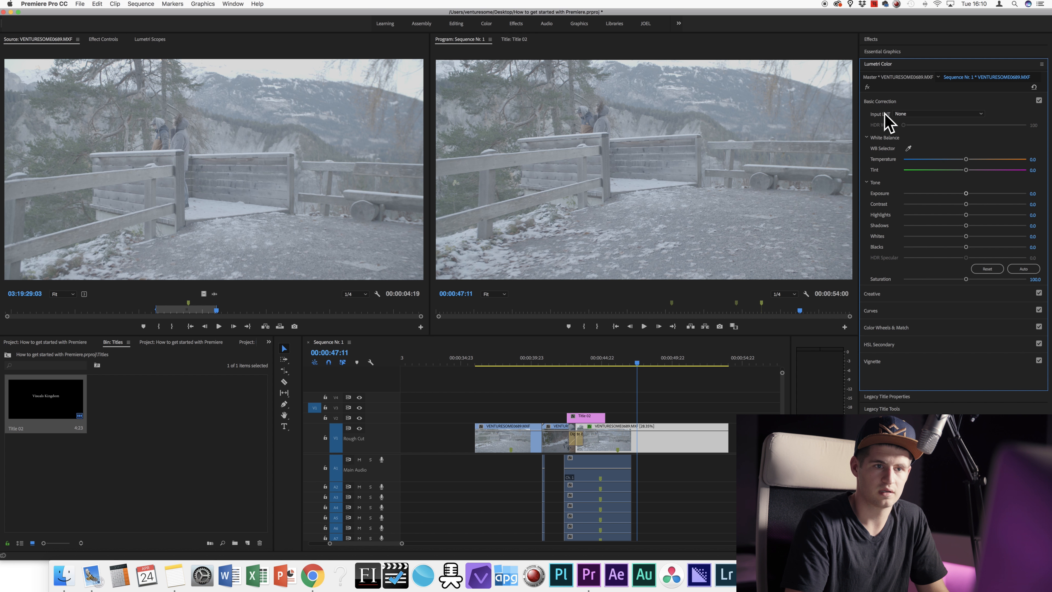
pyautogui.click(931, 114)
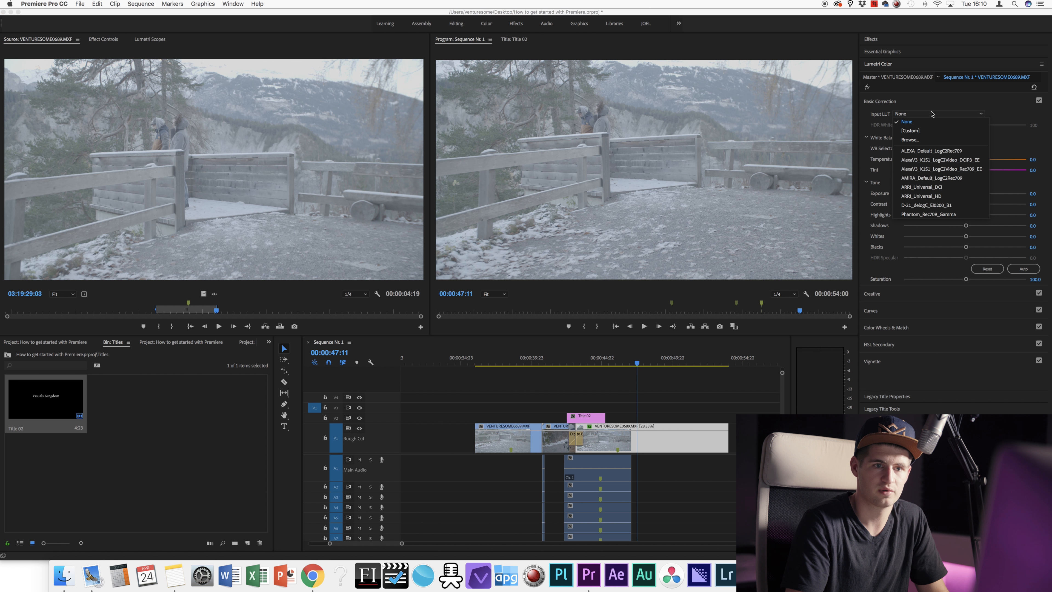
pyautogui.click(925, 206)
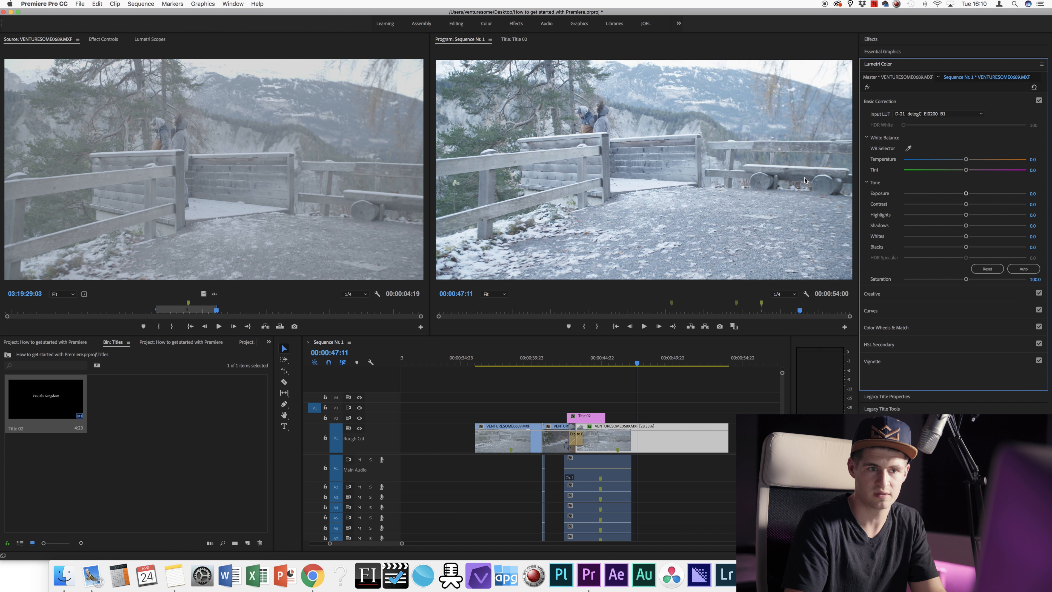
pyautogui.moveTo(966, 205); pyautogui.dragTo(988, 215)
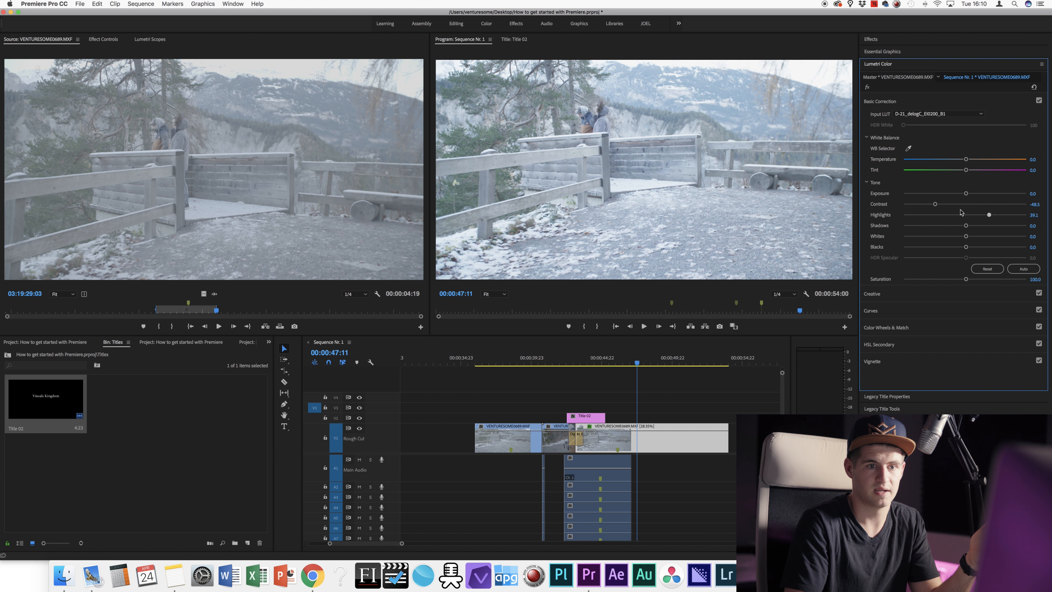
pyautogui.click(980, 204)
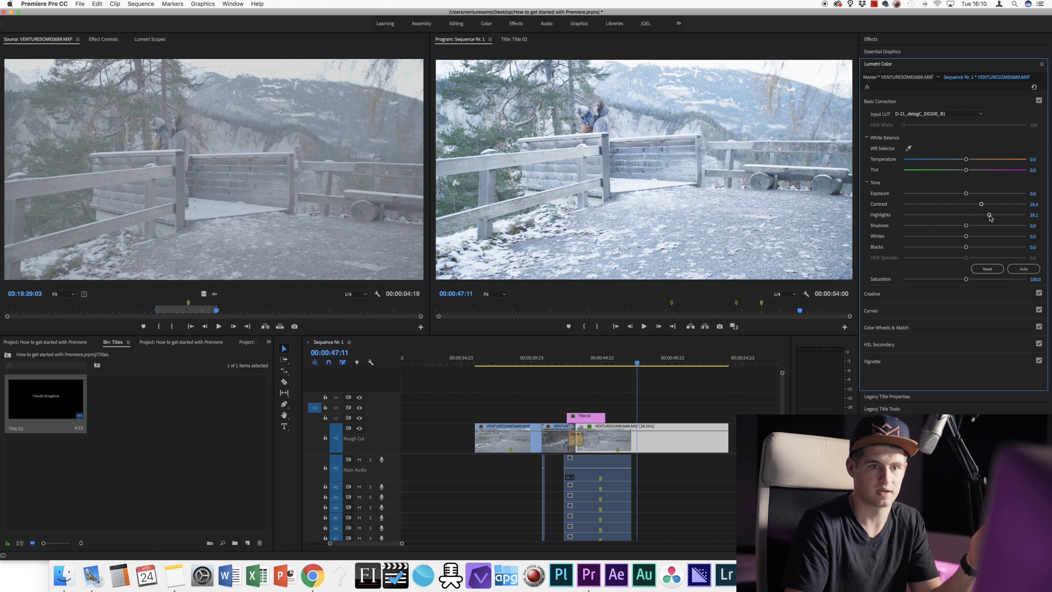
pyautogui.moveTo(966, 280); pyautogui.dragTo(939, 279)
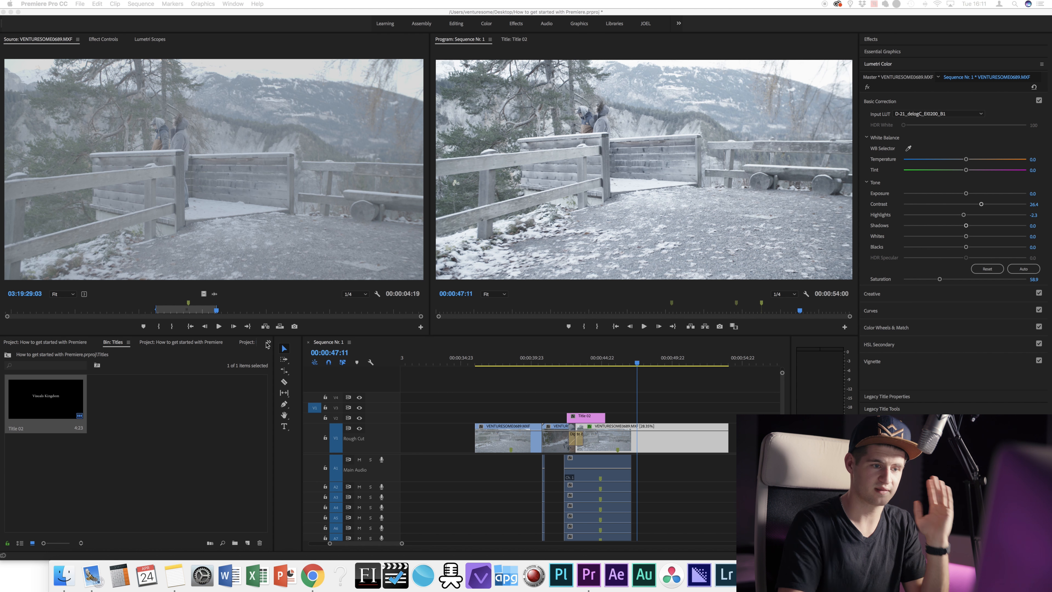
pyautogui.click(644, 361)
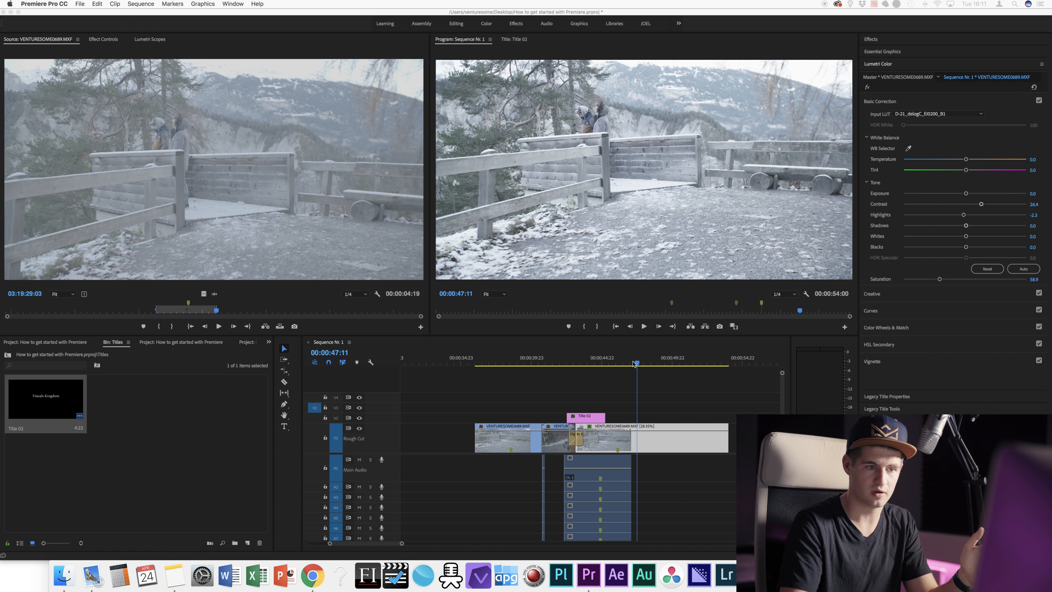
pyautogui.click(671, 360)
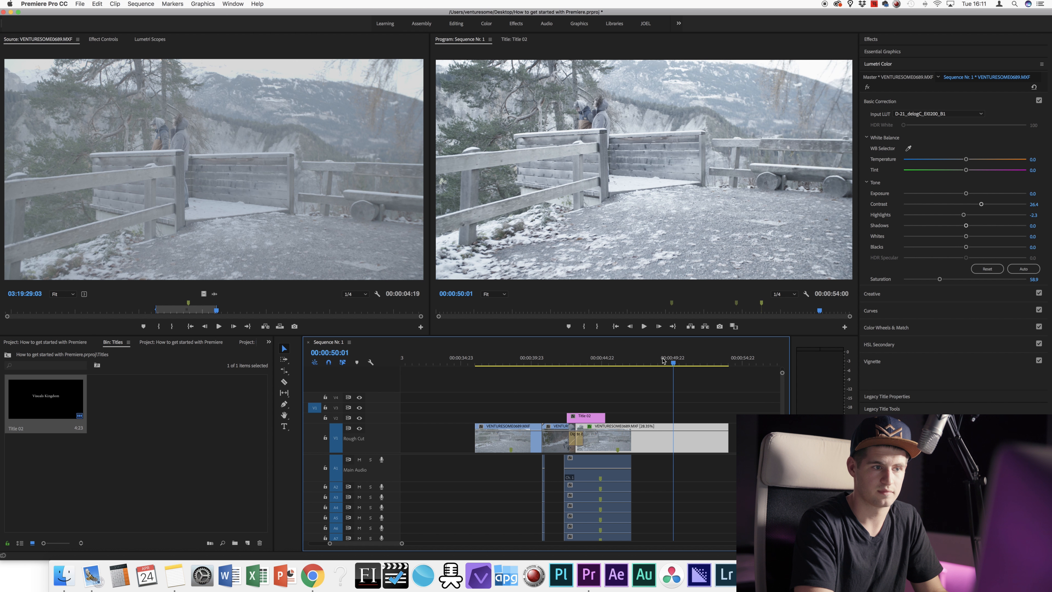
pyautogui.press('super+m')
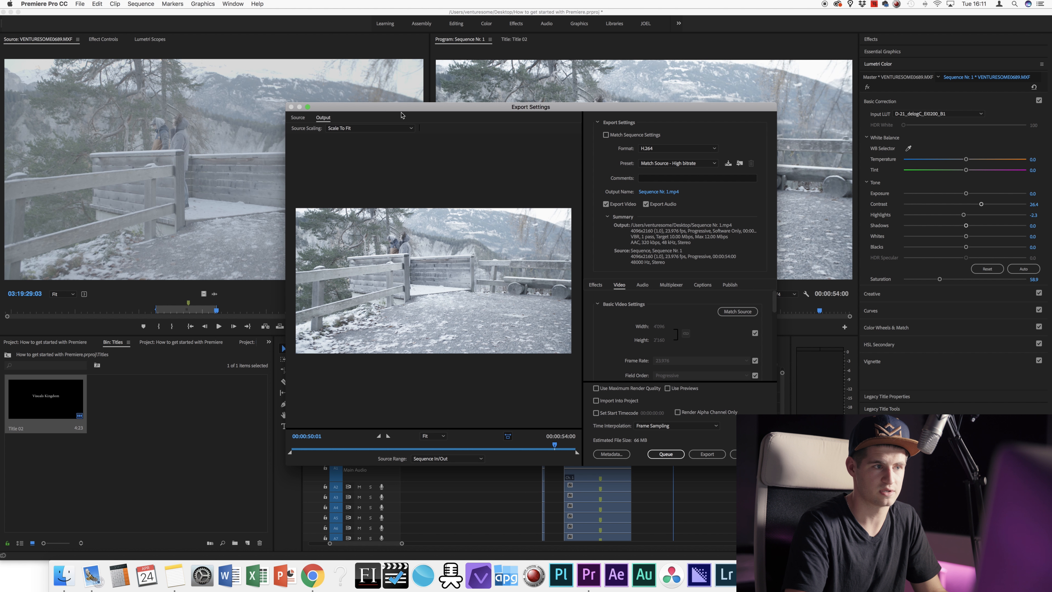
pyautogui.press('Escape')
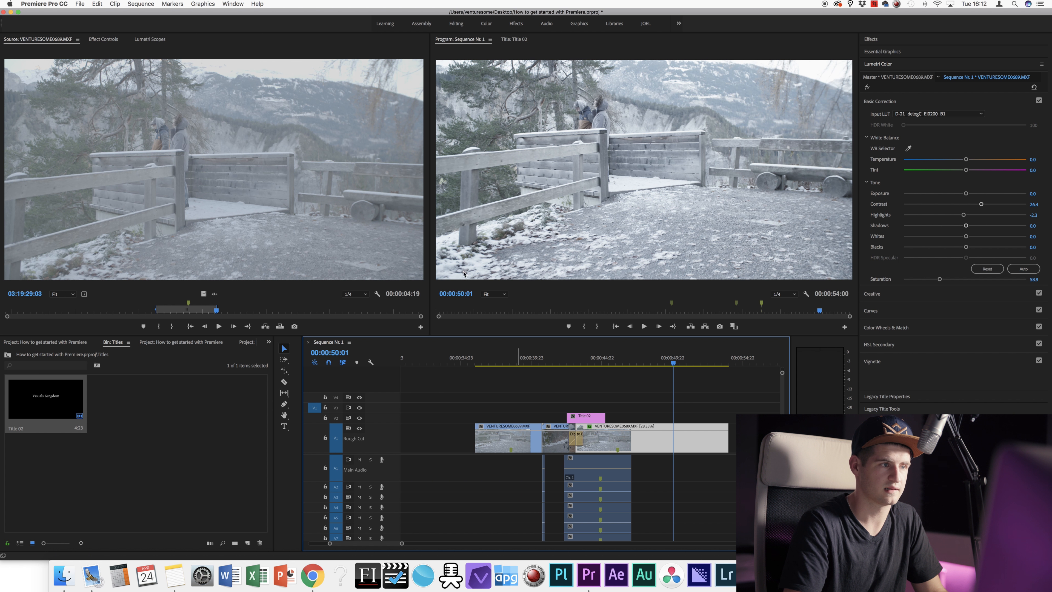
# Step: Open the Export Settings for Sequence Nr. 1 via File > Export > Media
pyautogui.click(85, 5)
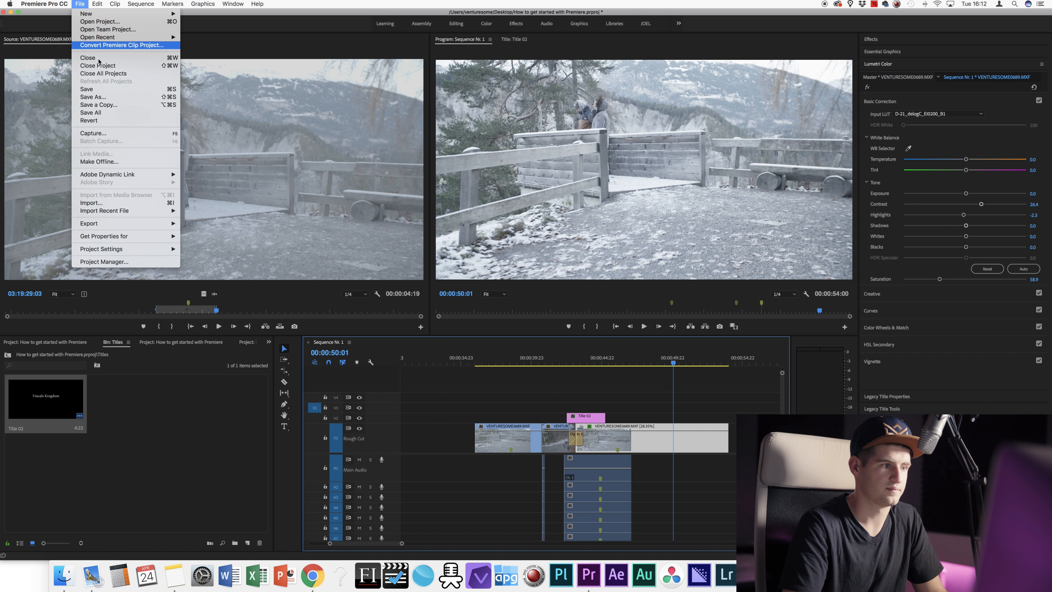
pyautogui.moveTo(147, 223)
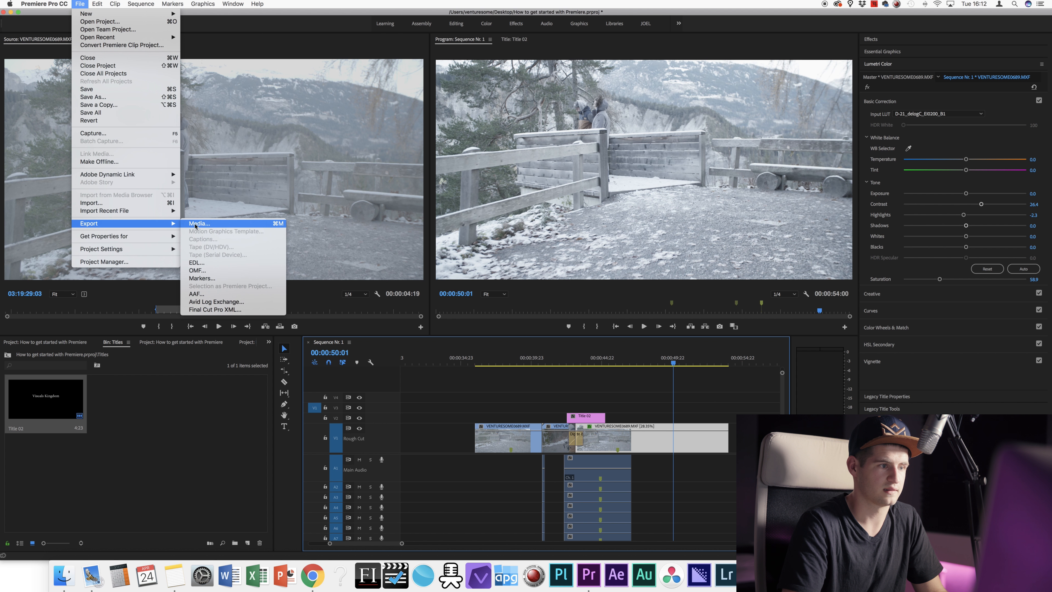
pyautogui.click(209, 226)
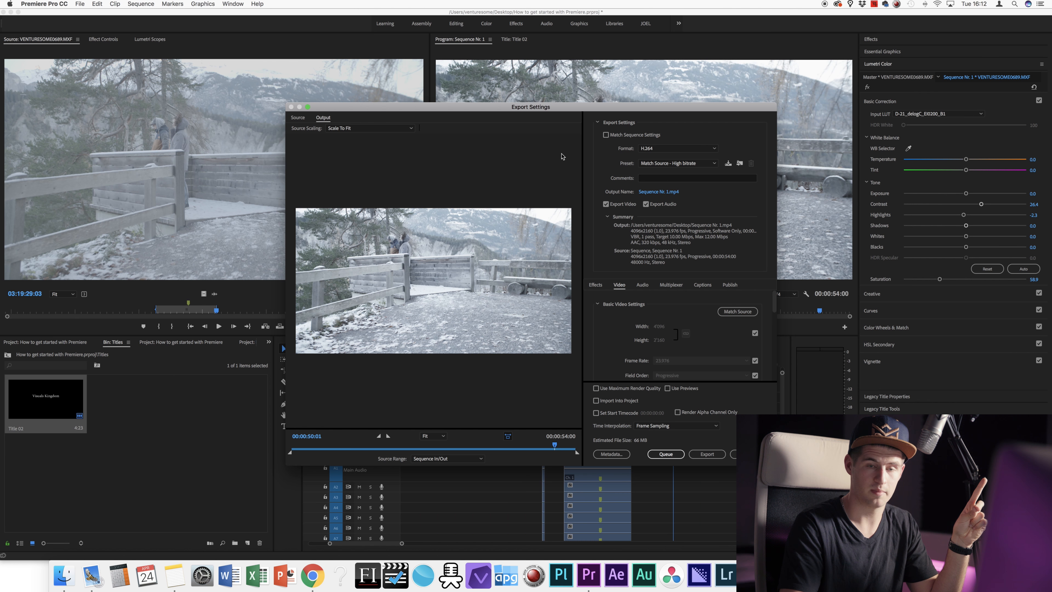
# Step: Check the export Format list and keep H.264 as the output format
pyautogui.click(694, 149)
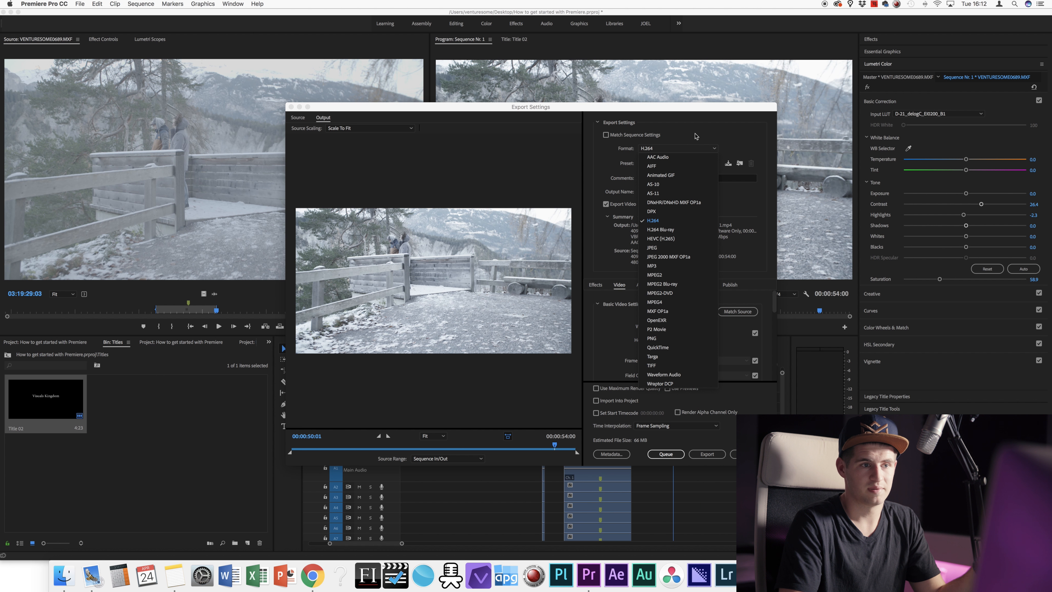
pyautogui.click(695, 135)
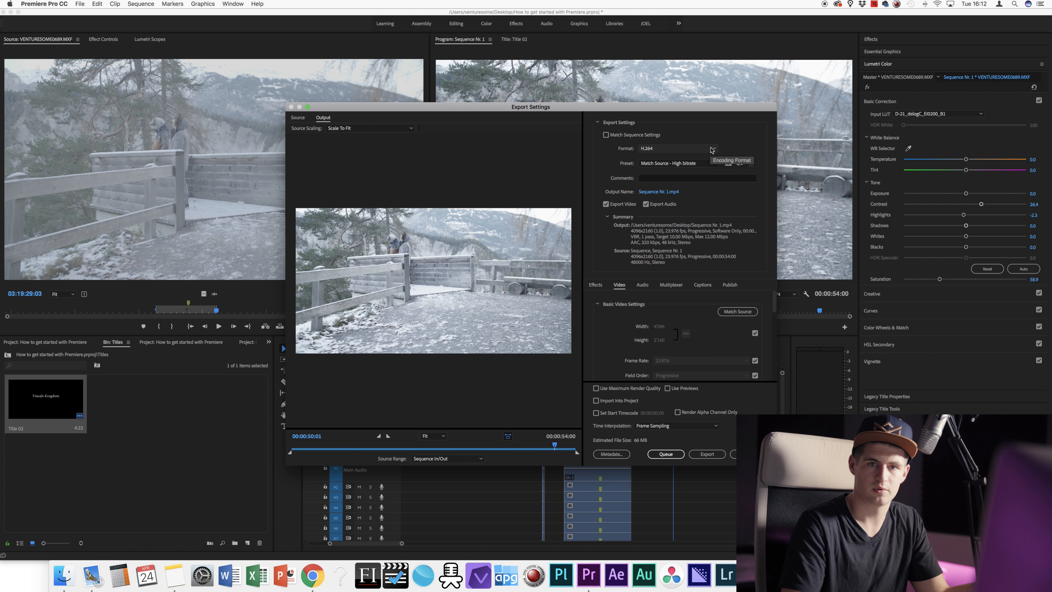
pyautogui.click(707, 150)
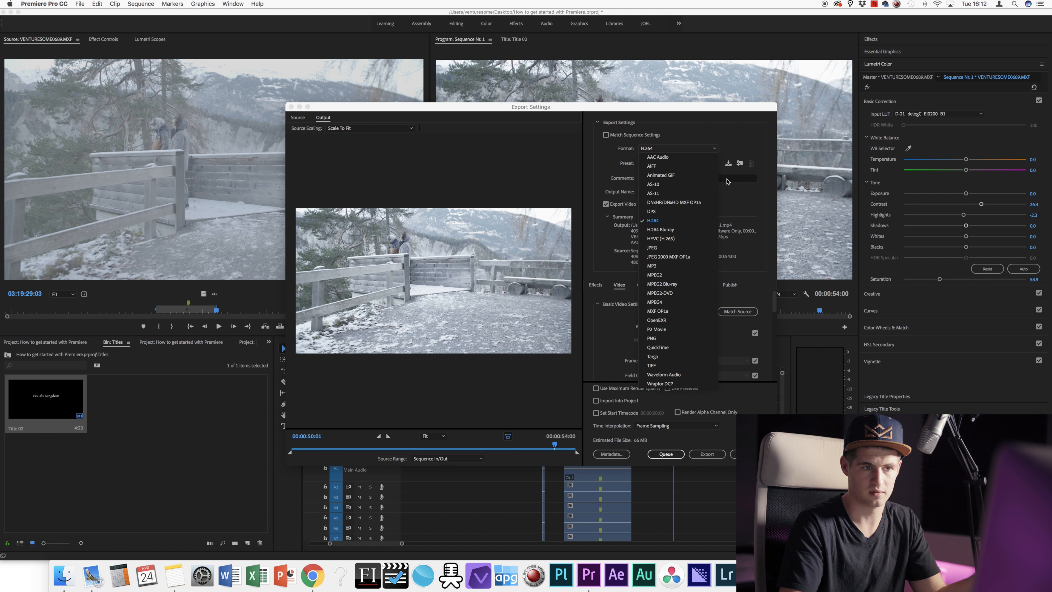
pyautogui.click(723, 151)
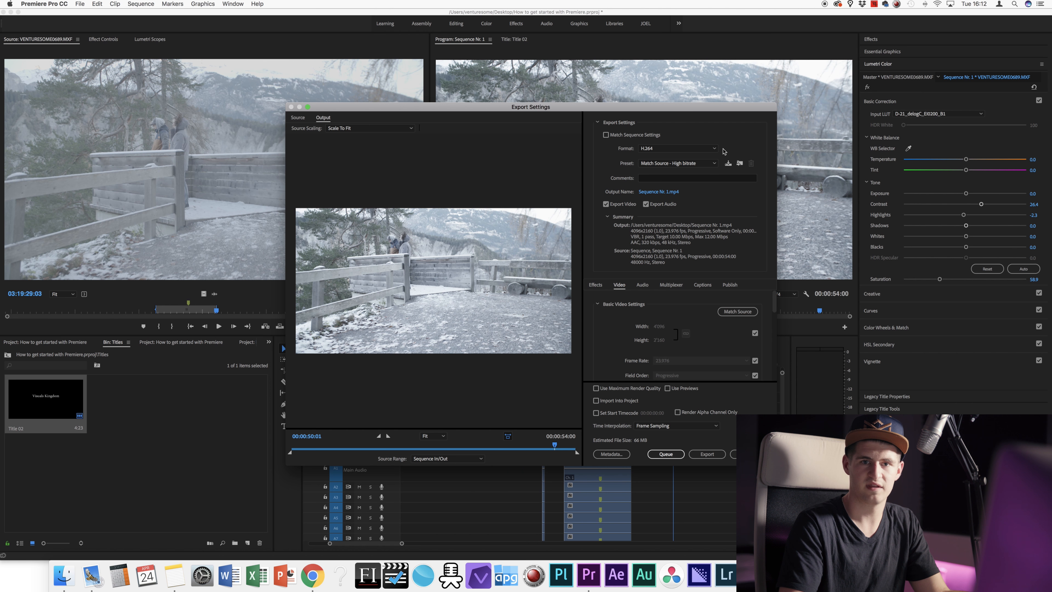